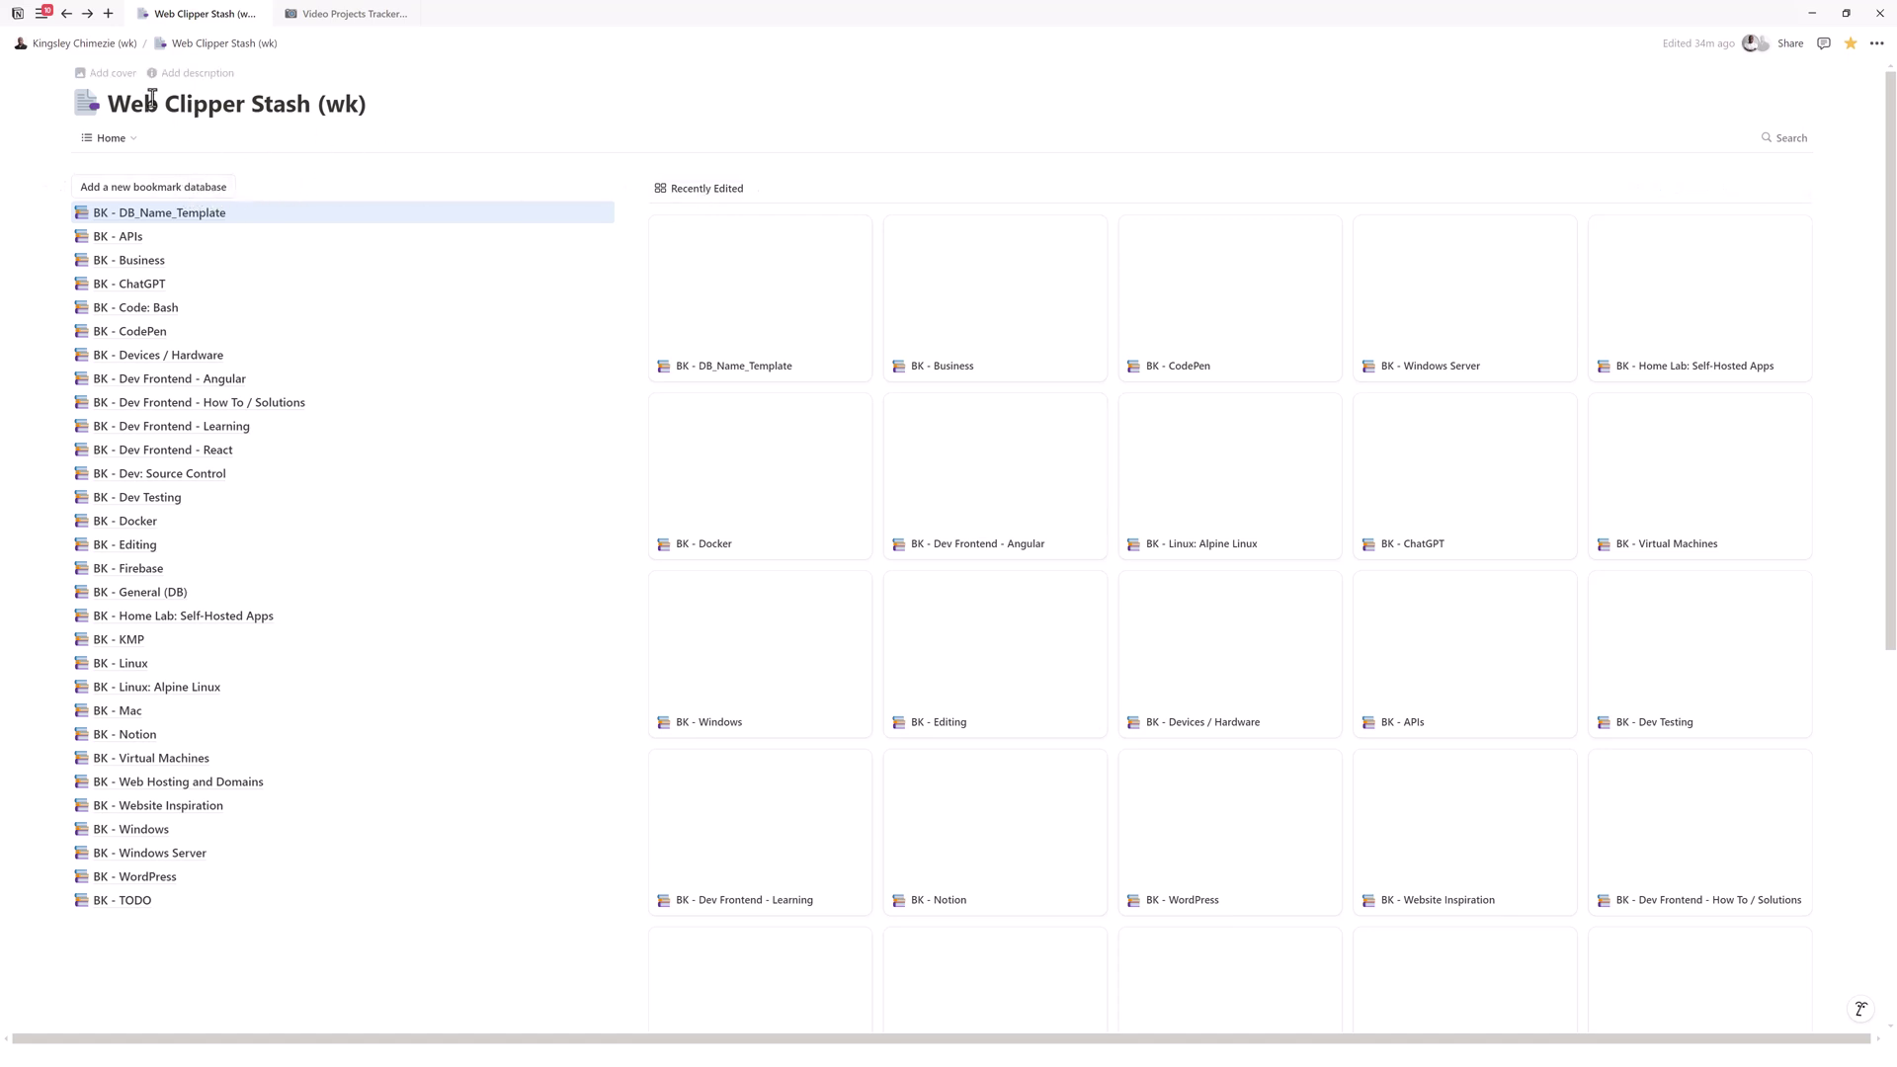
Preview the Web Clipper Stash template on the creator's public Notion Marketplace profile and close the preview.
drag(105, 103, 385, 98)
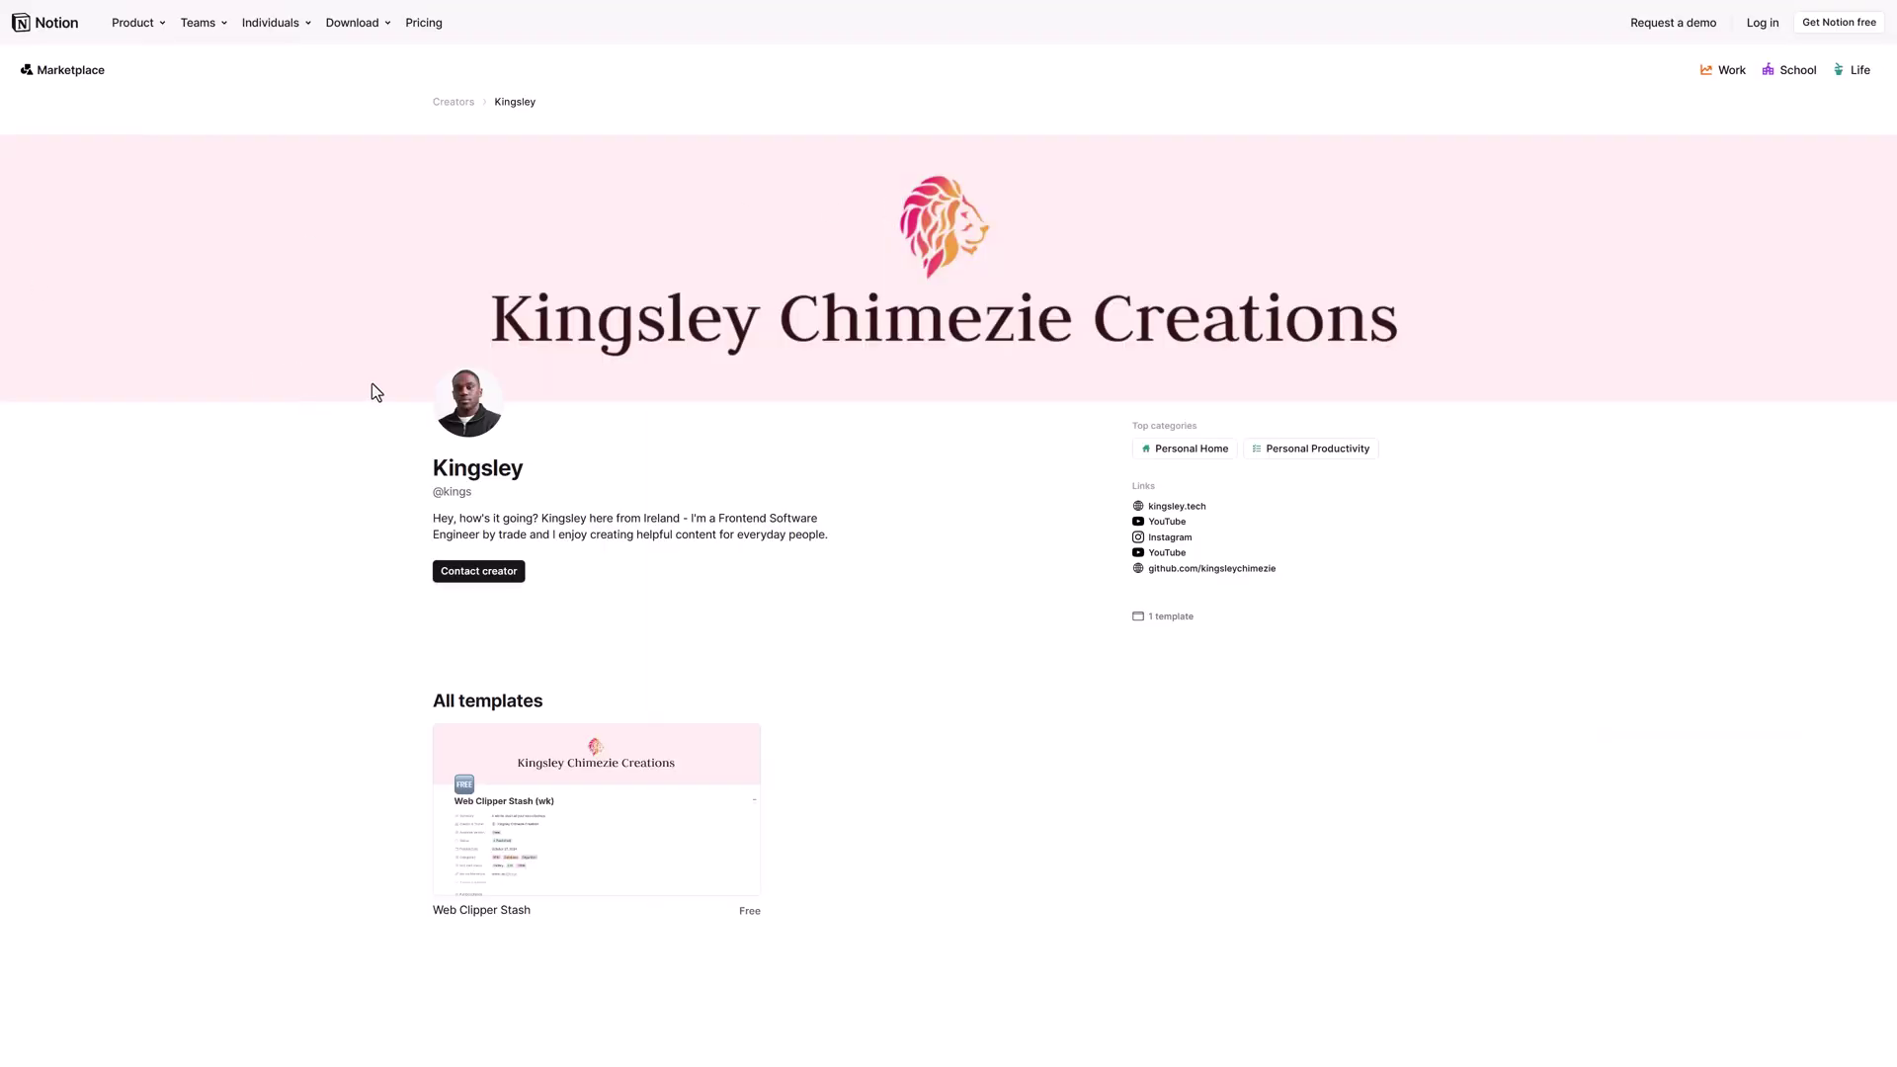
click(430, 377)
click(542, 799)
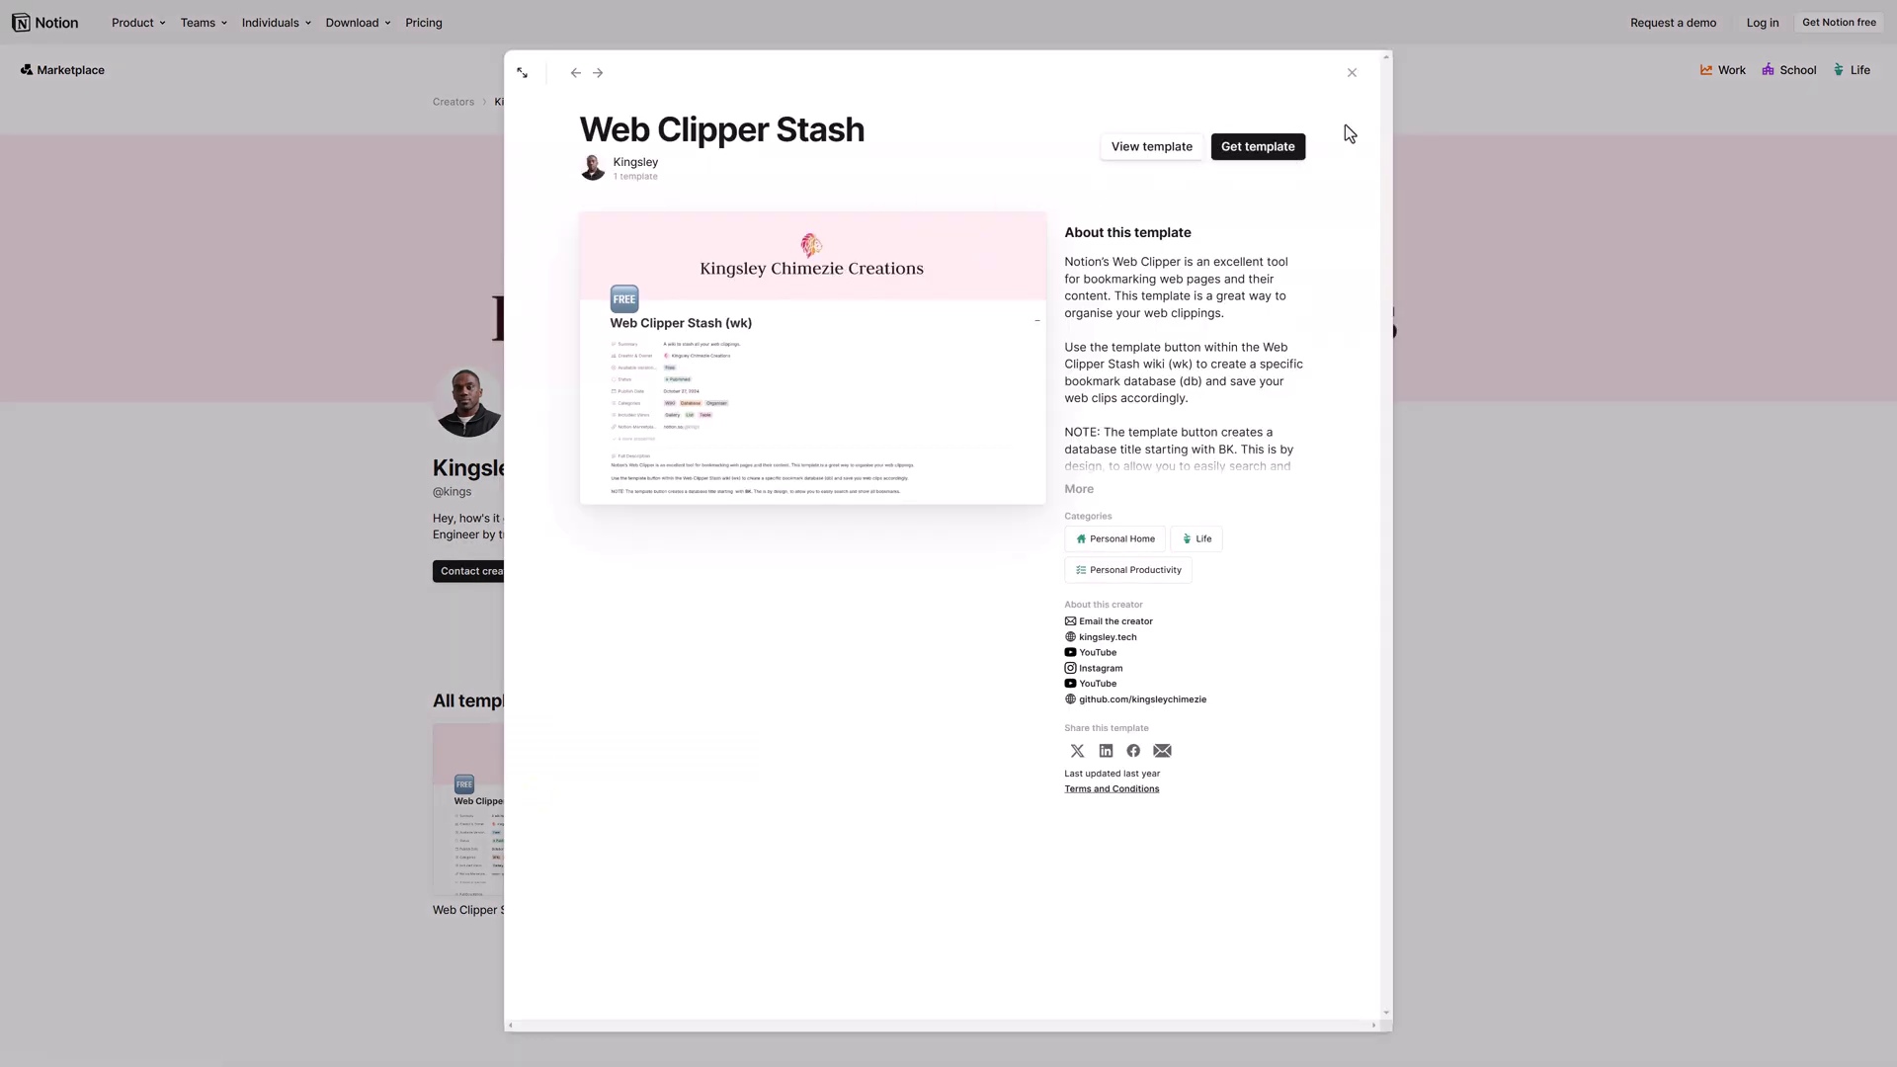
click(1497, 333)
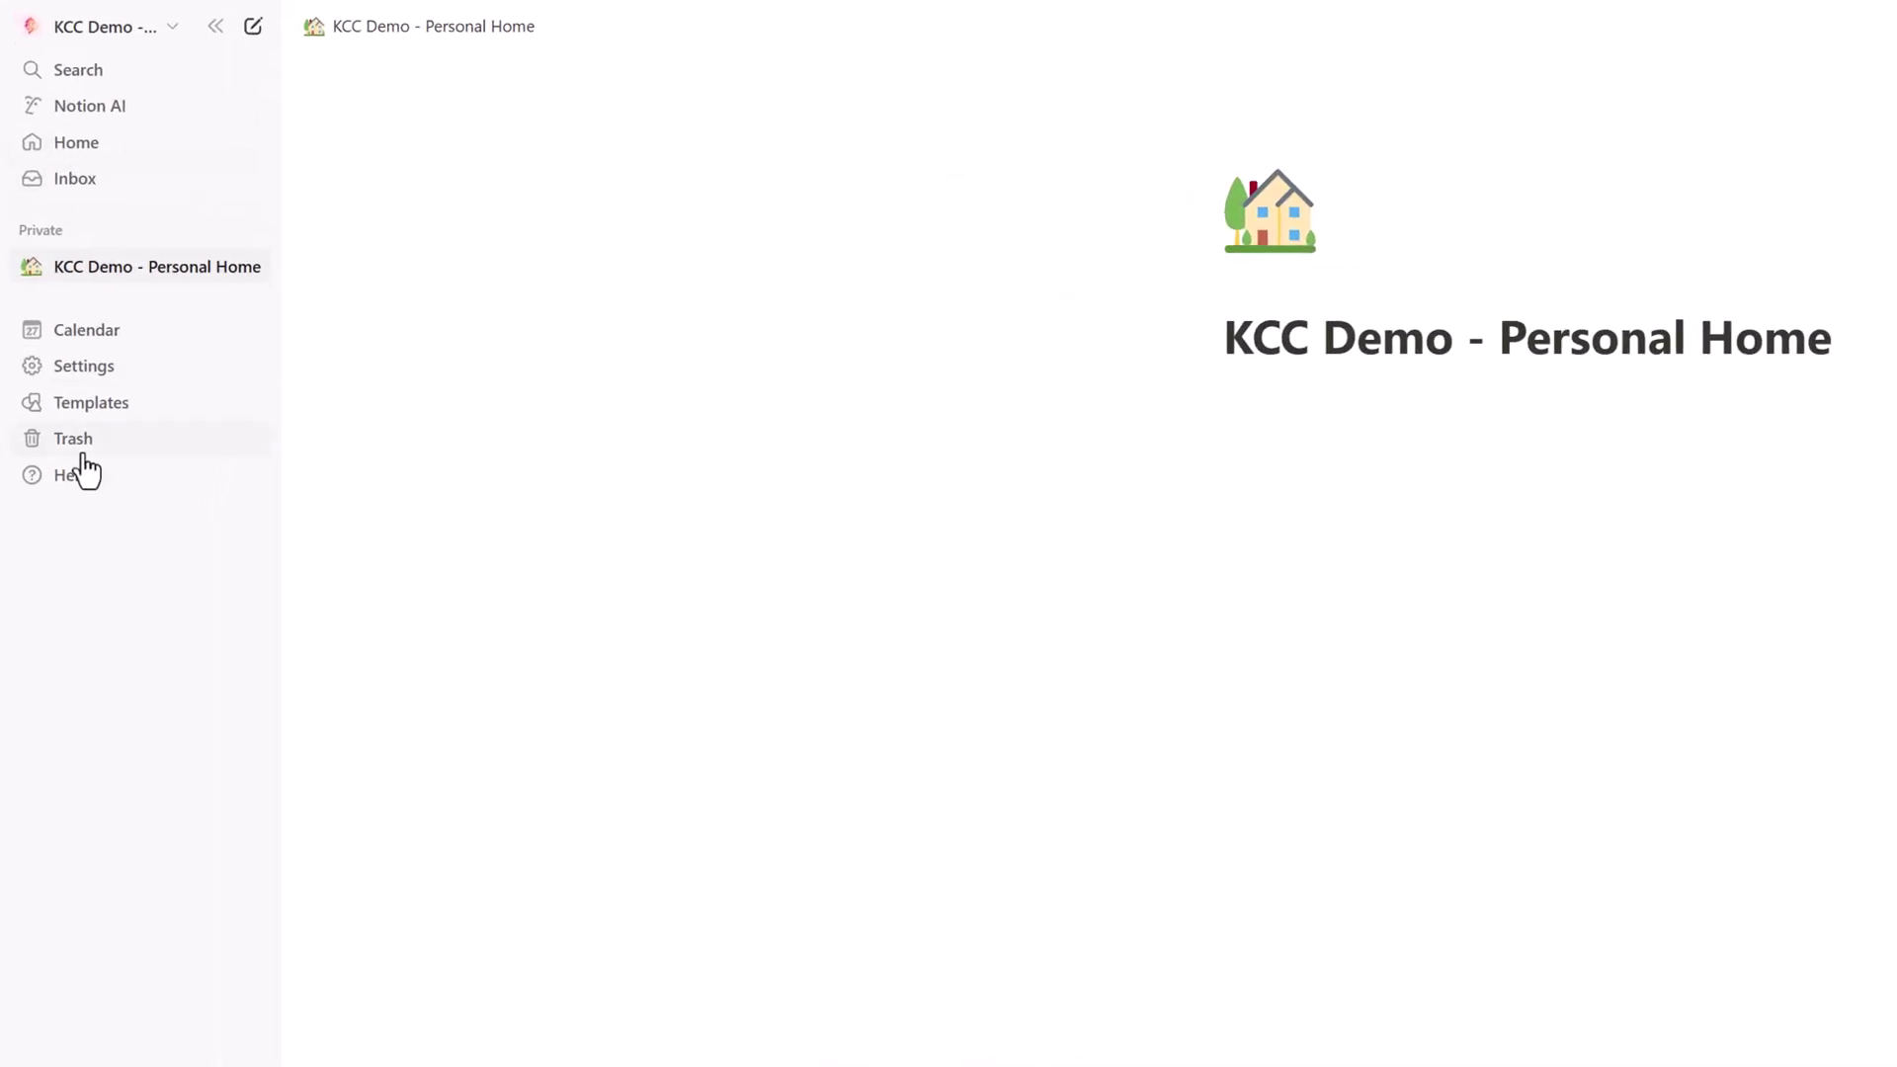
click(69, 256)
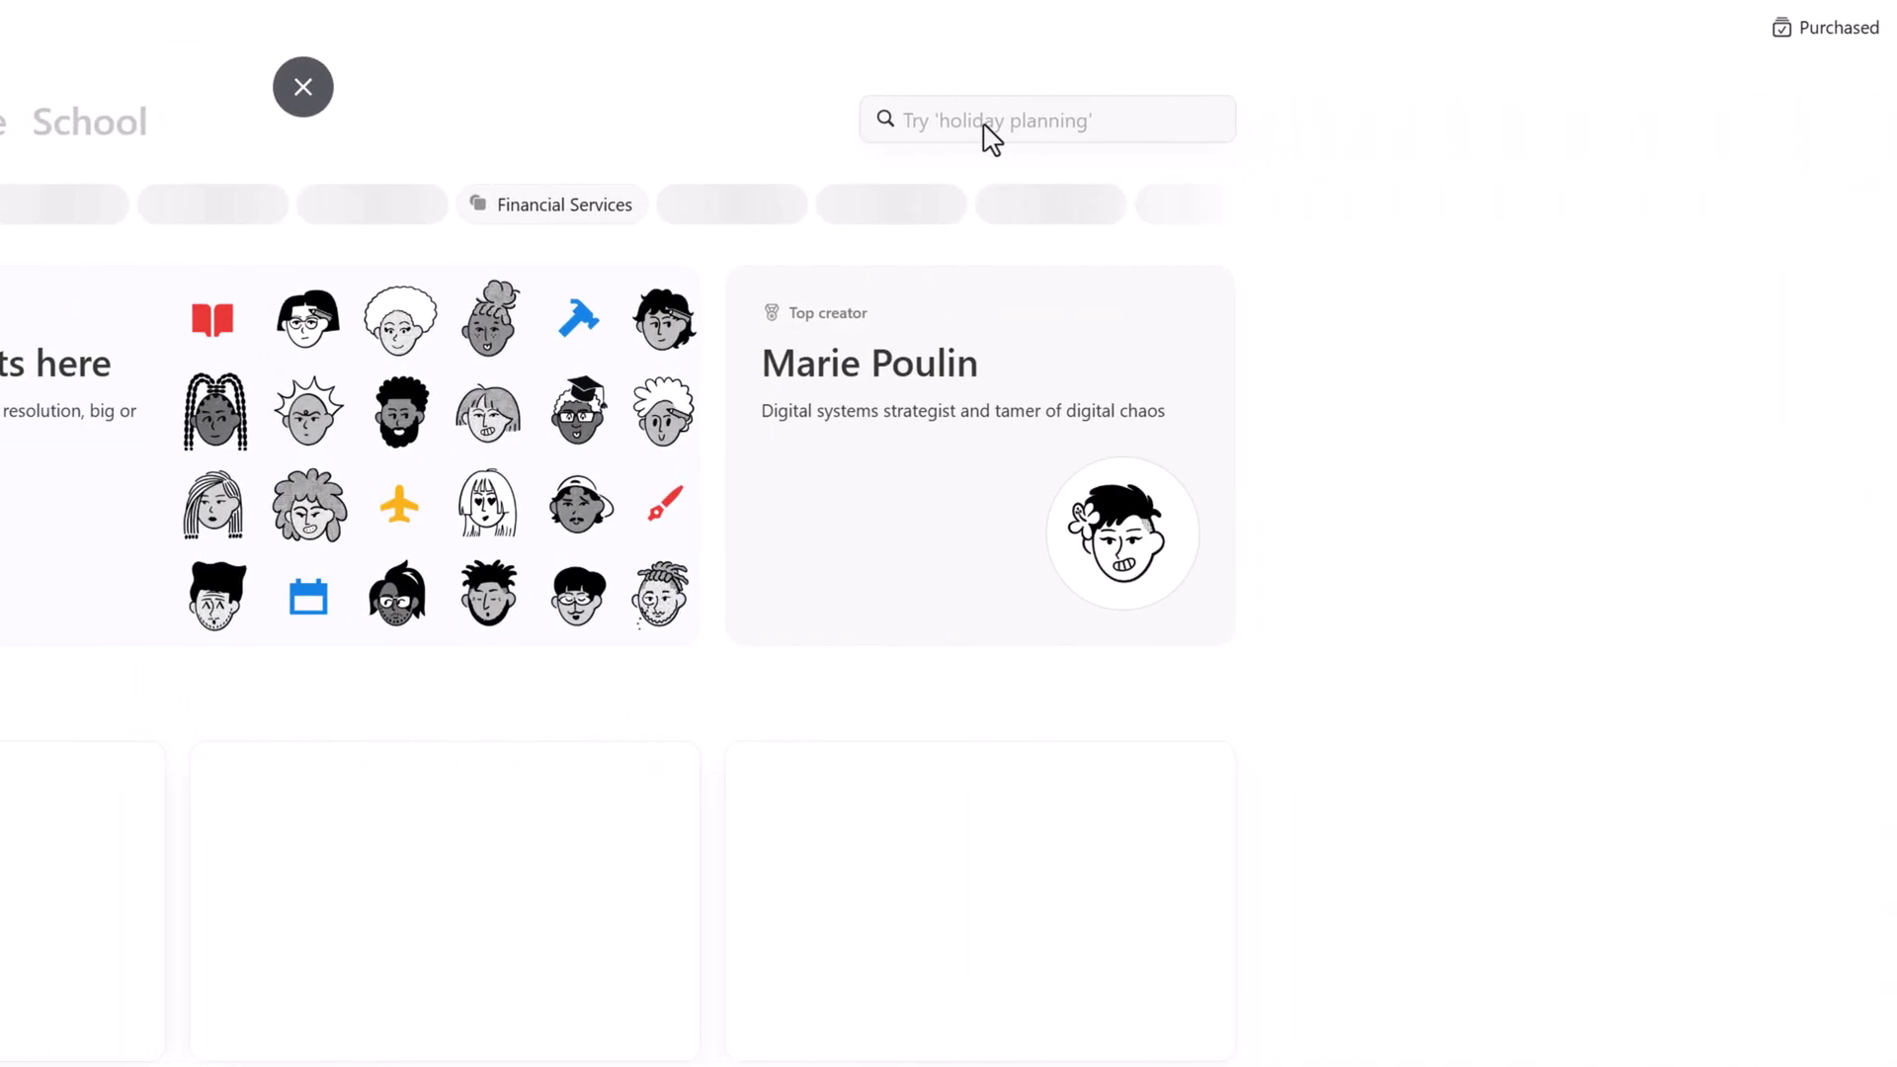
click(954, 123)
text(kings)
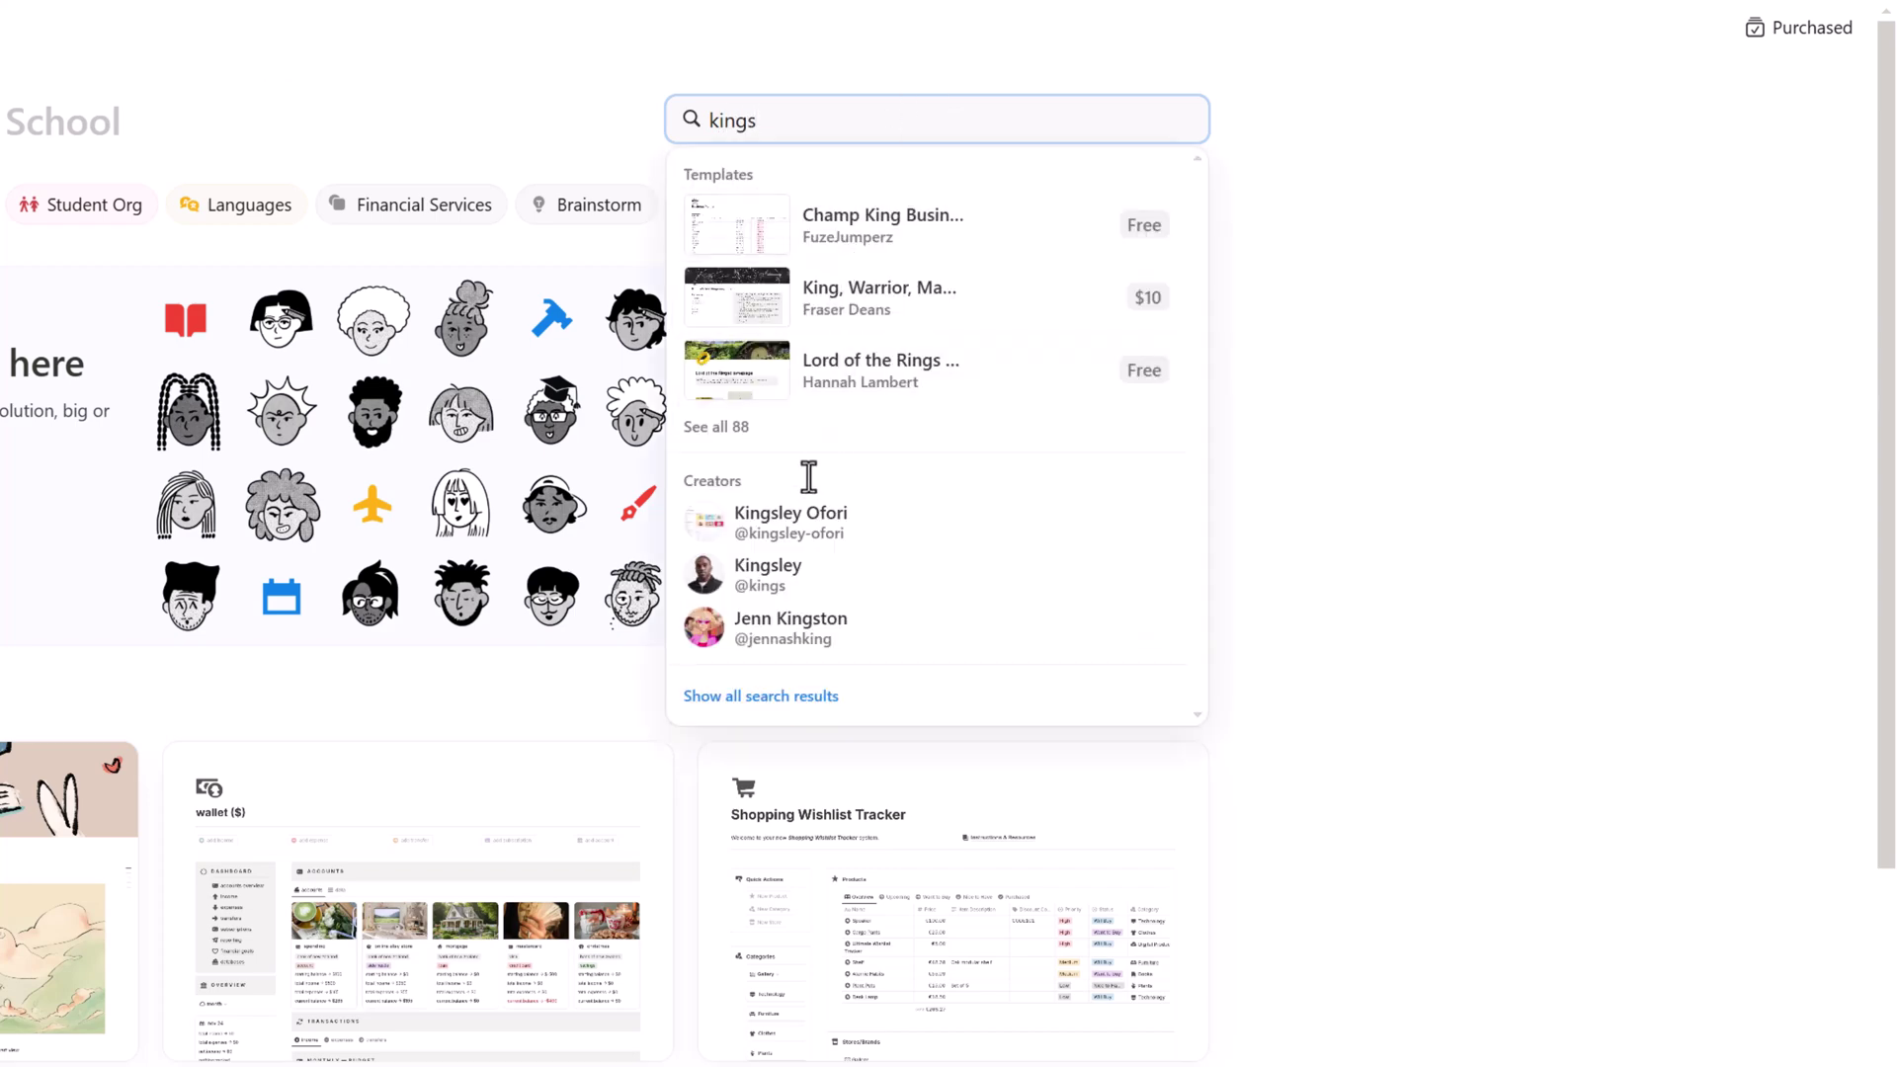
click(785, 593)
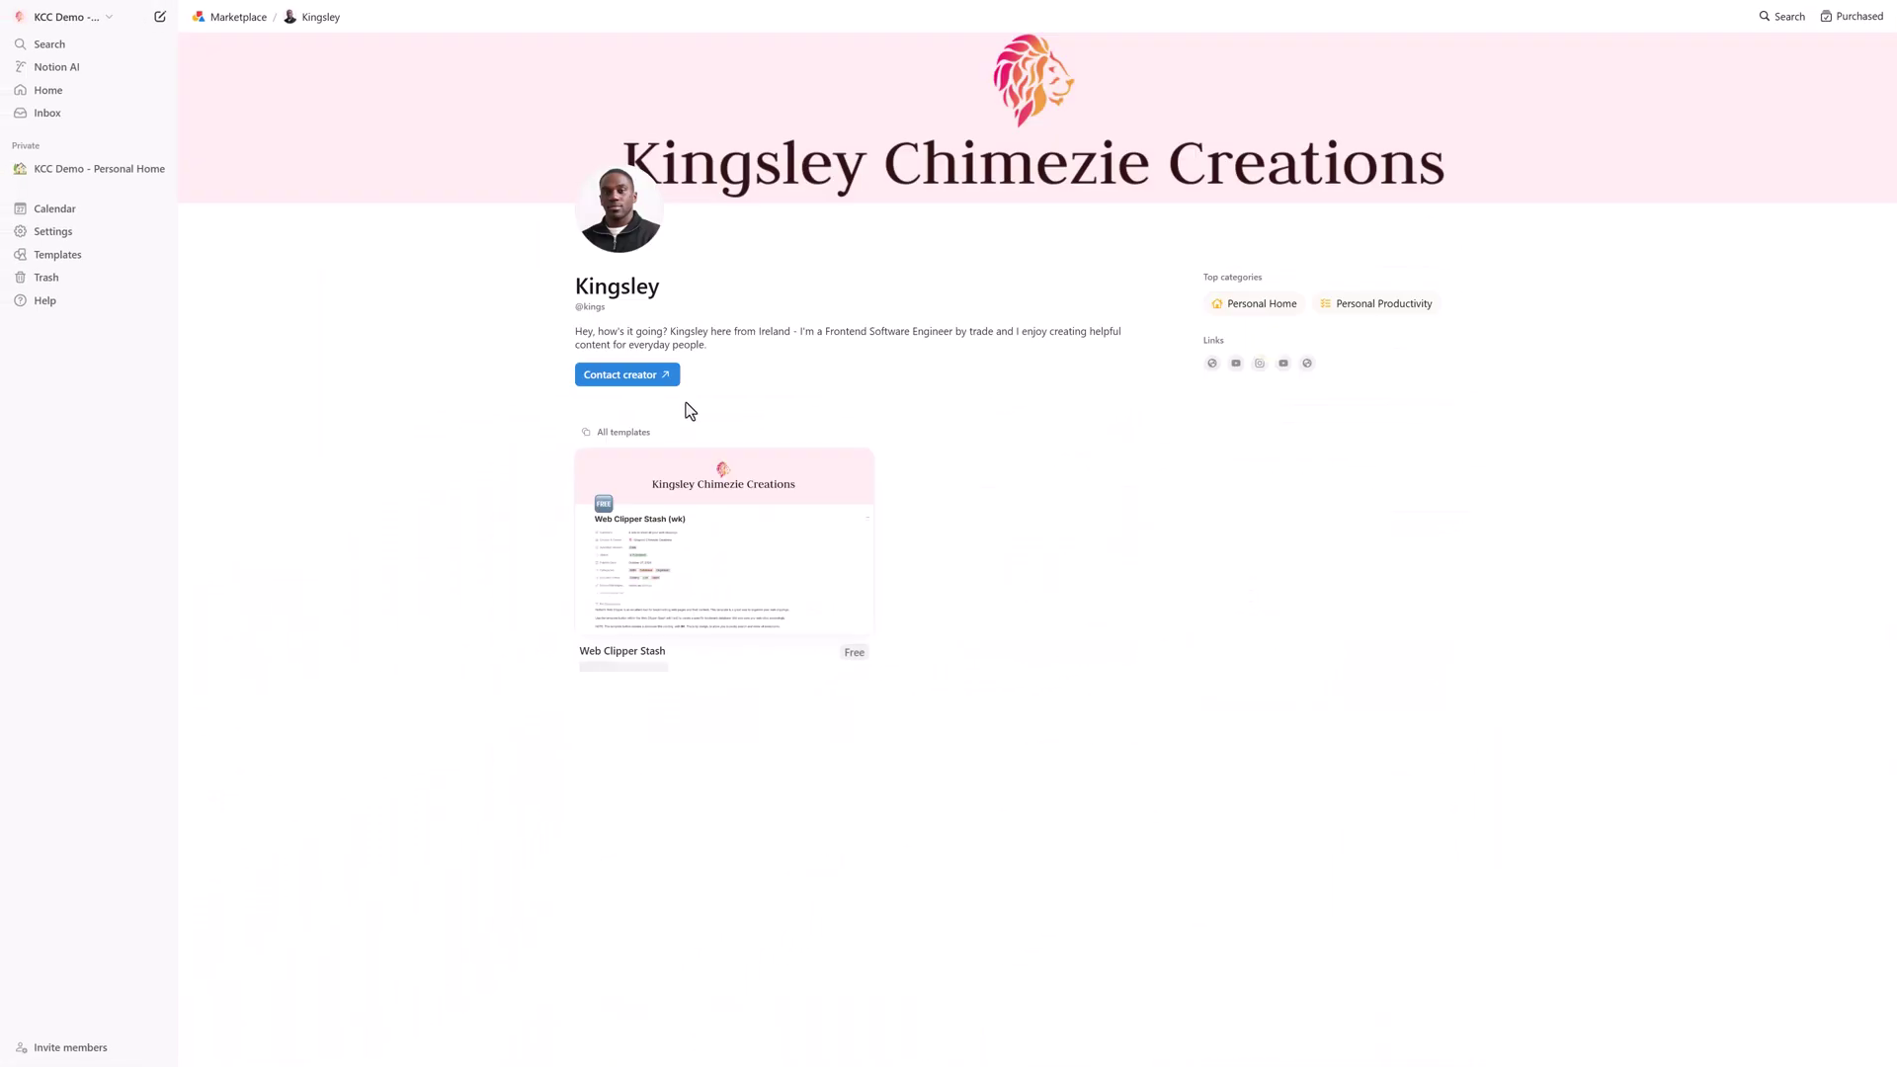
Add the Web Clipper Stash template to the workspace and open its new private page.
click(596, 578)
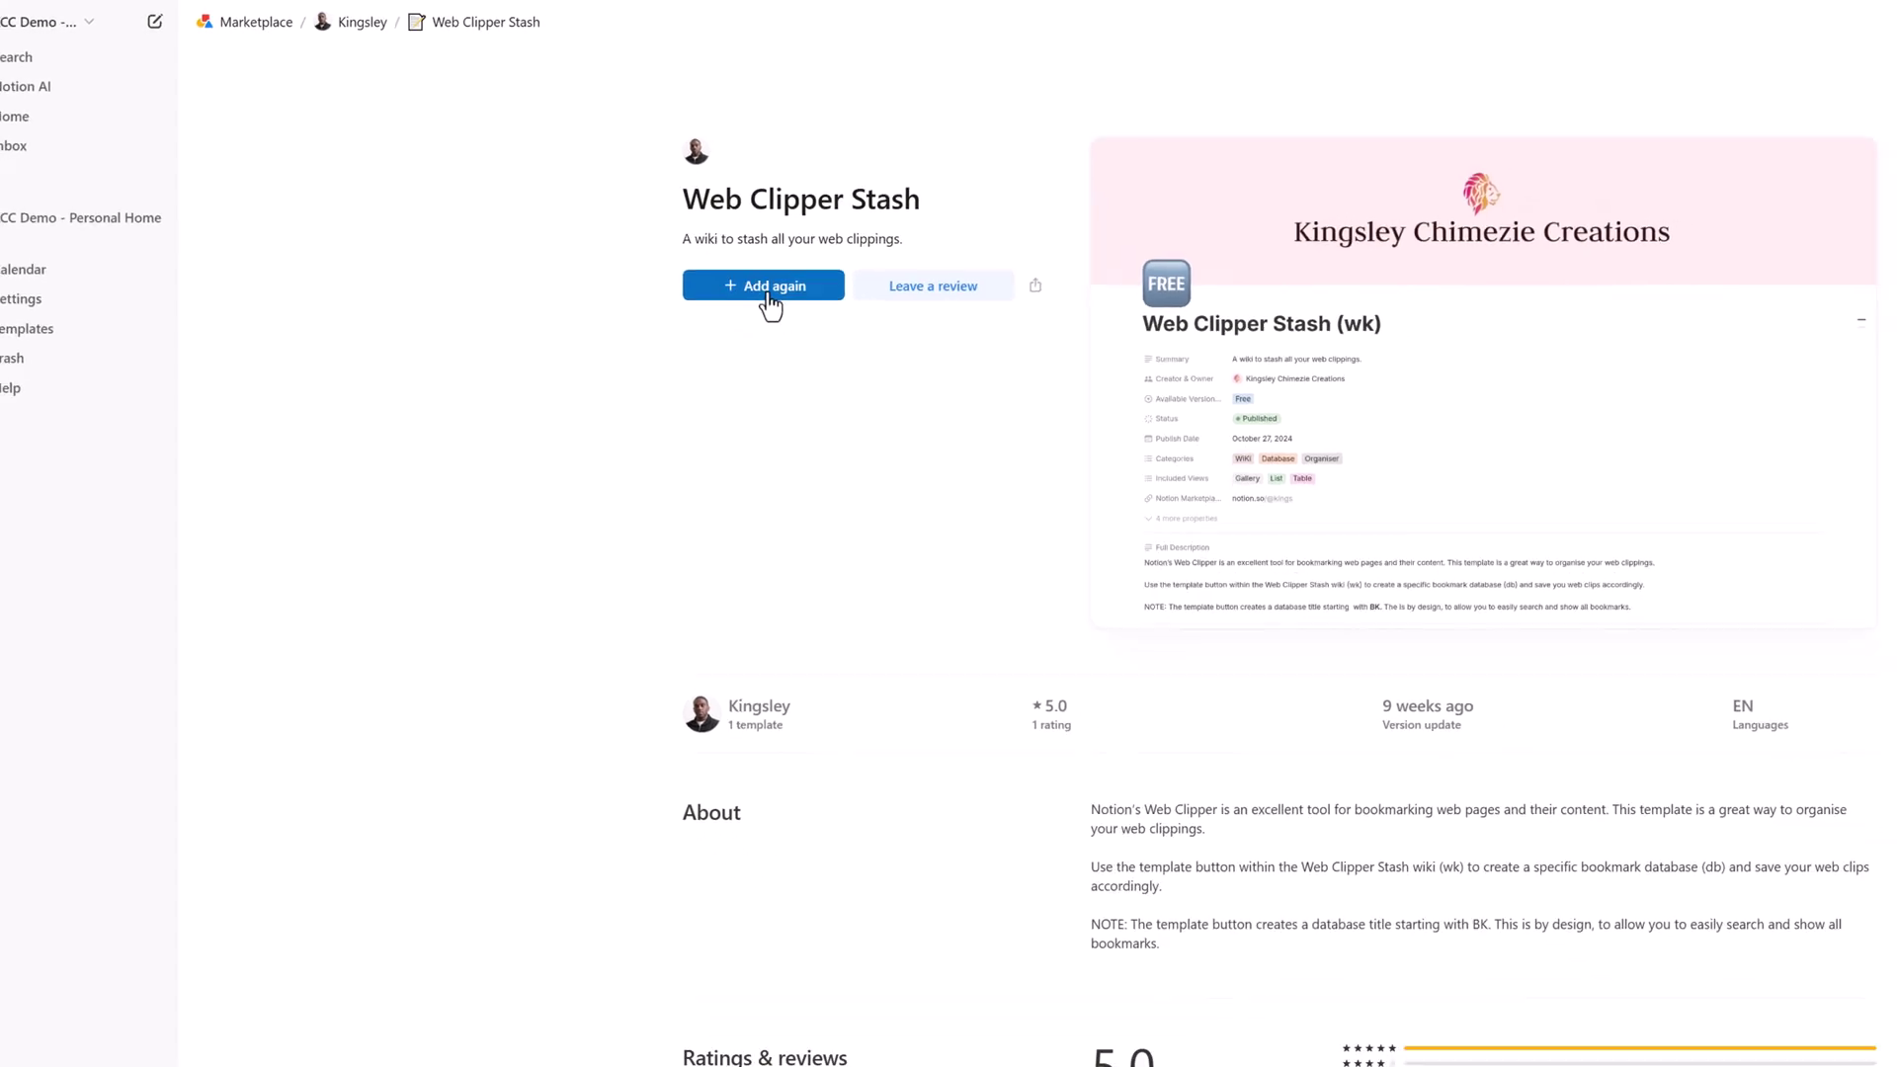
click(771, 296)
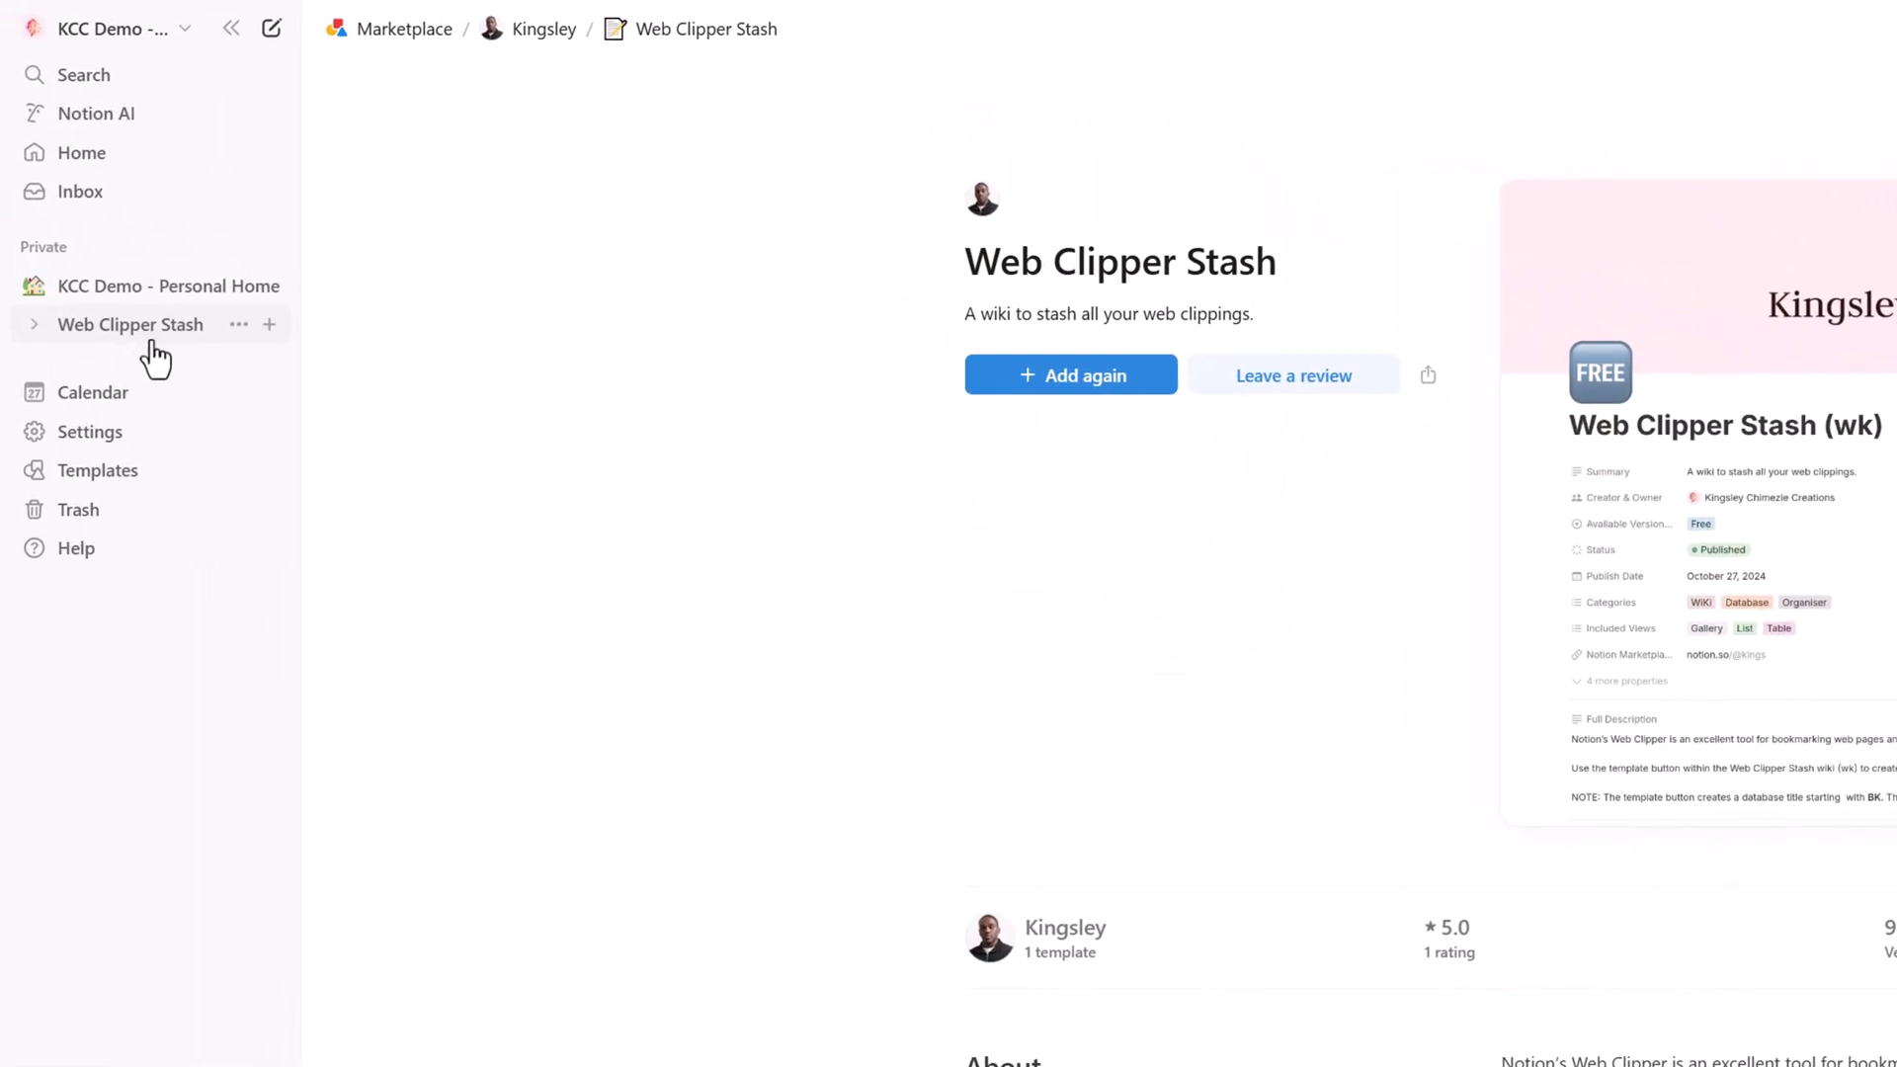
click(159, 331)
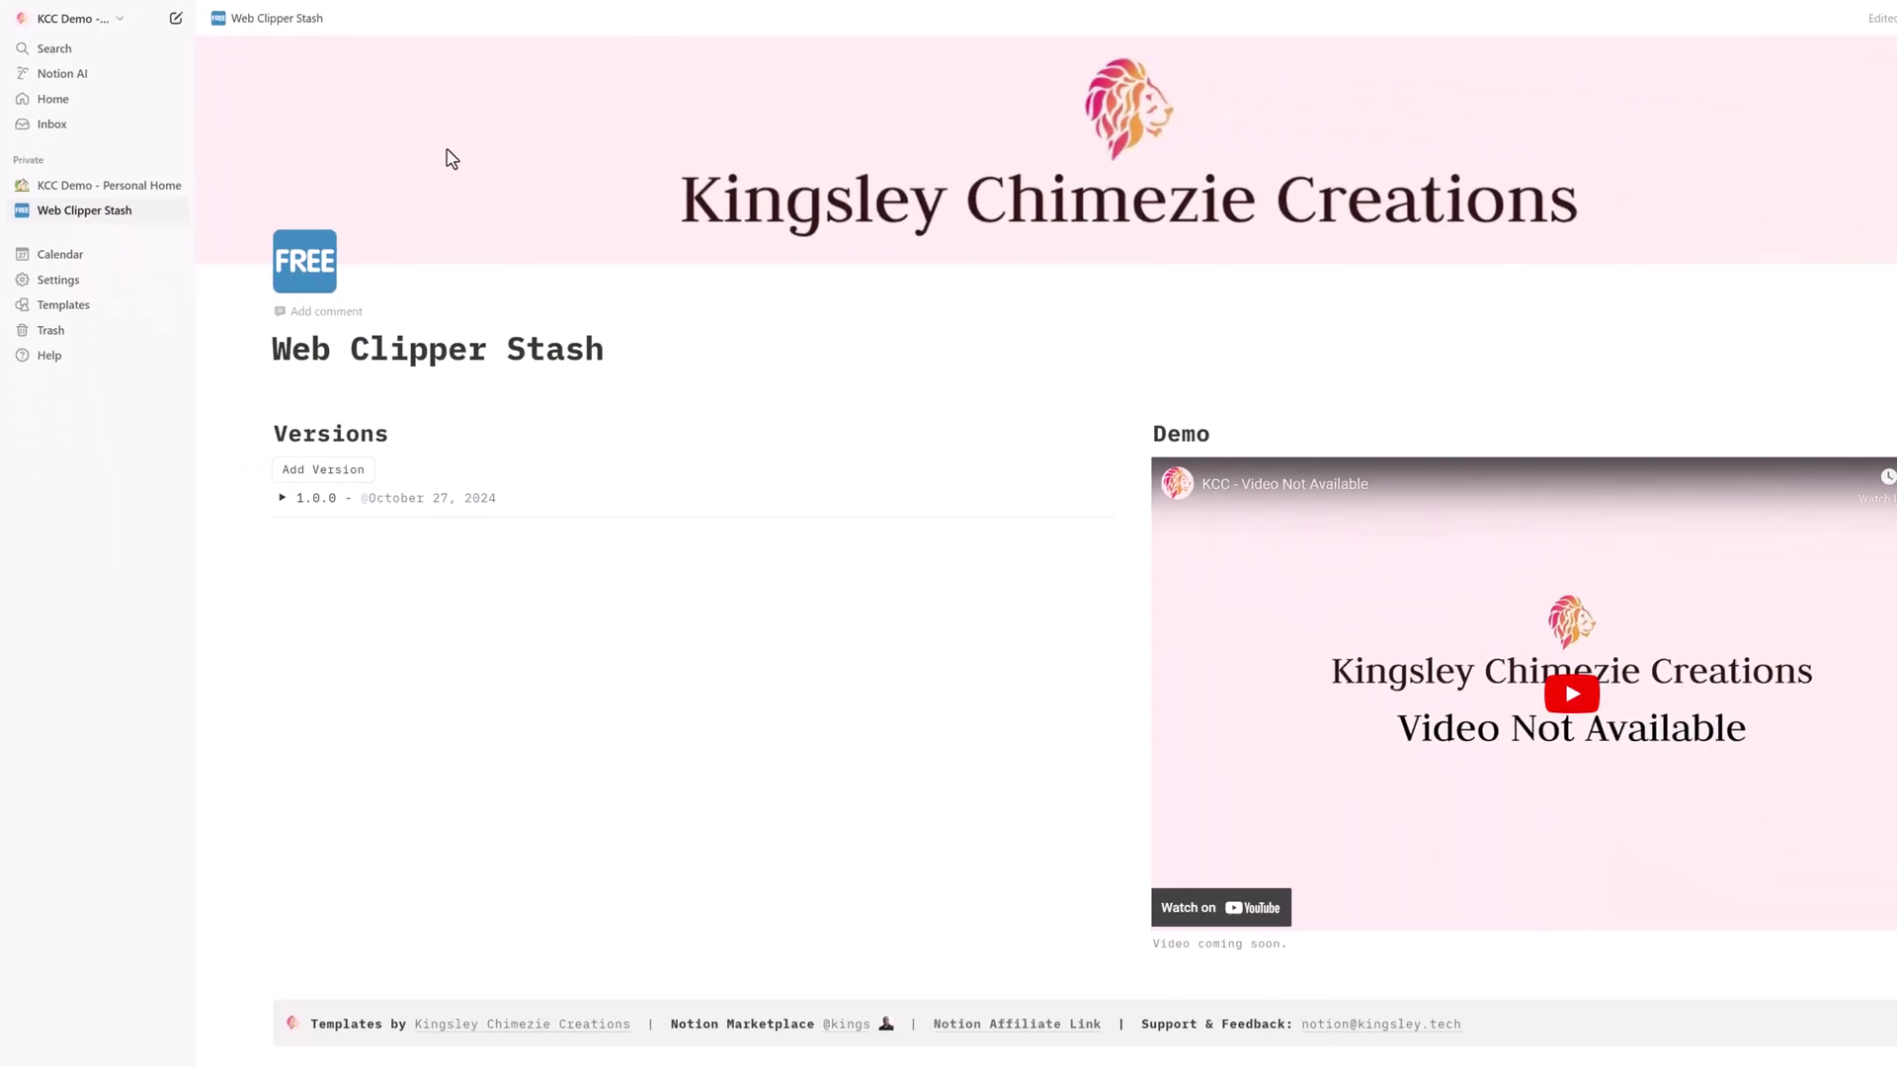
Expand version 1.0.0 on the Web Clipper Stash page to view its contents and collapse it again.
click(384, 986)
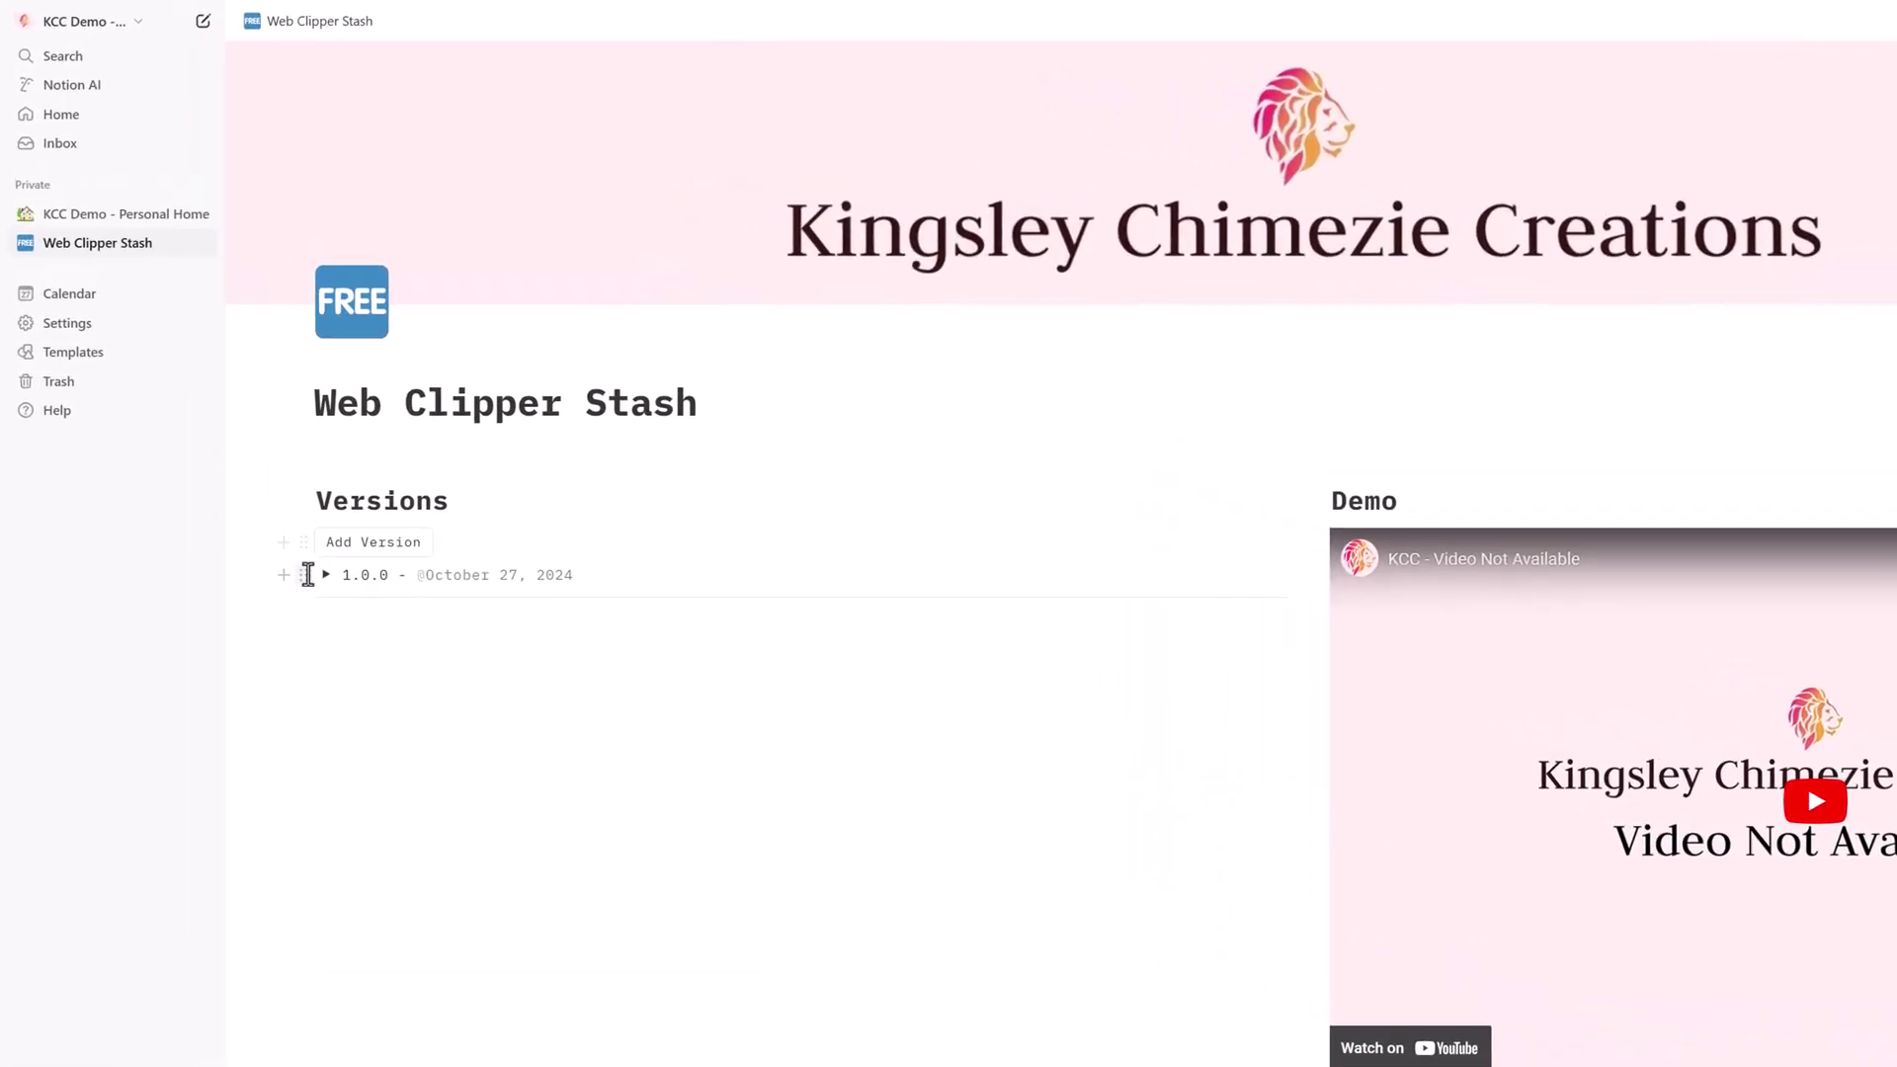
click(326, 574)
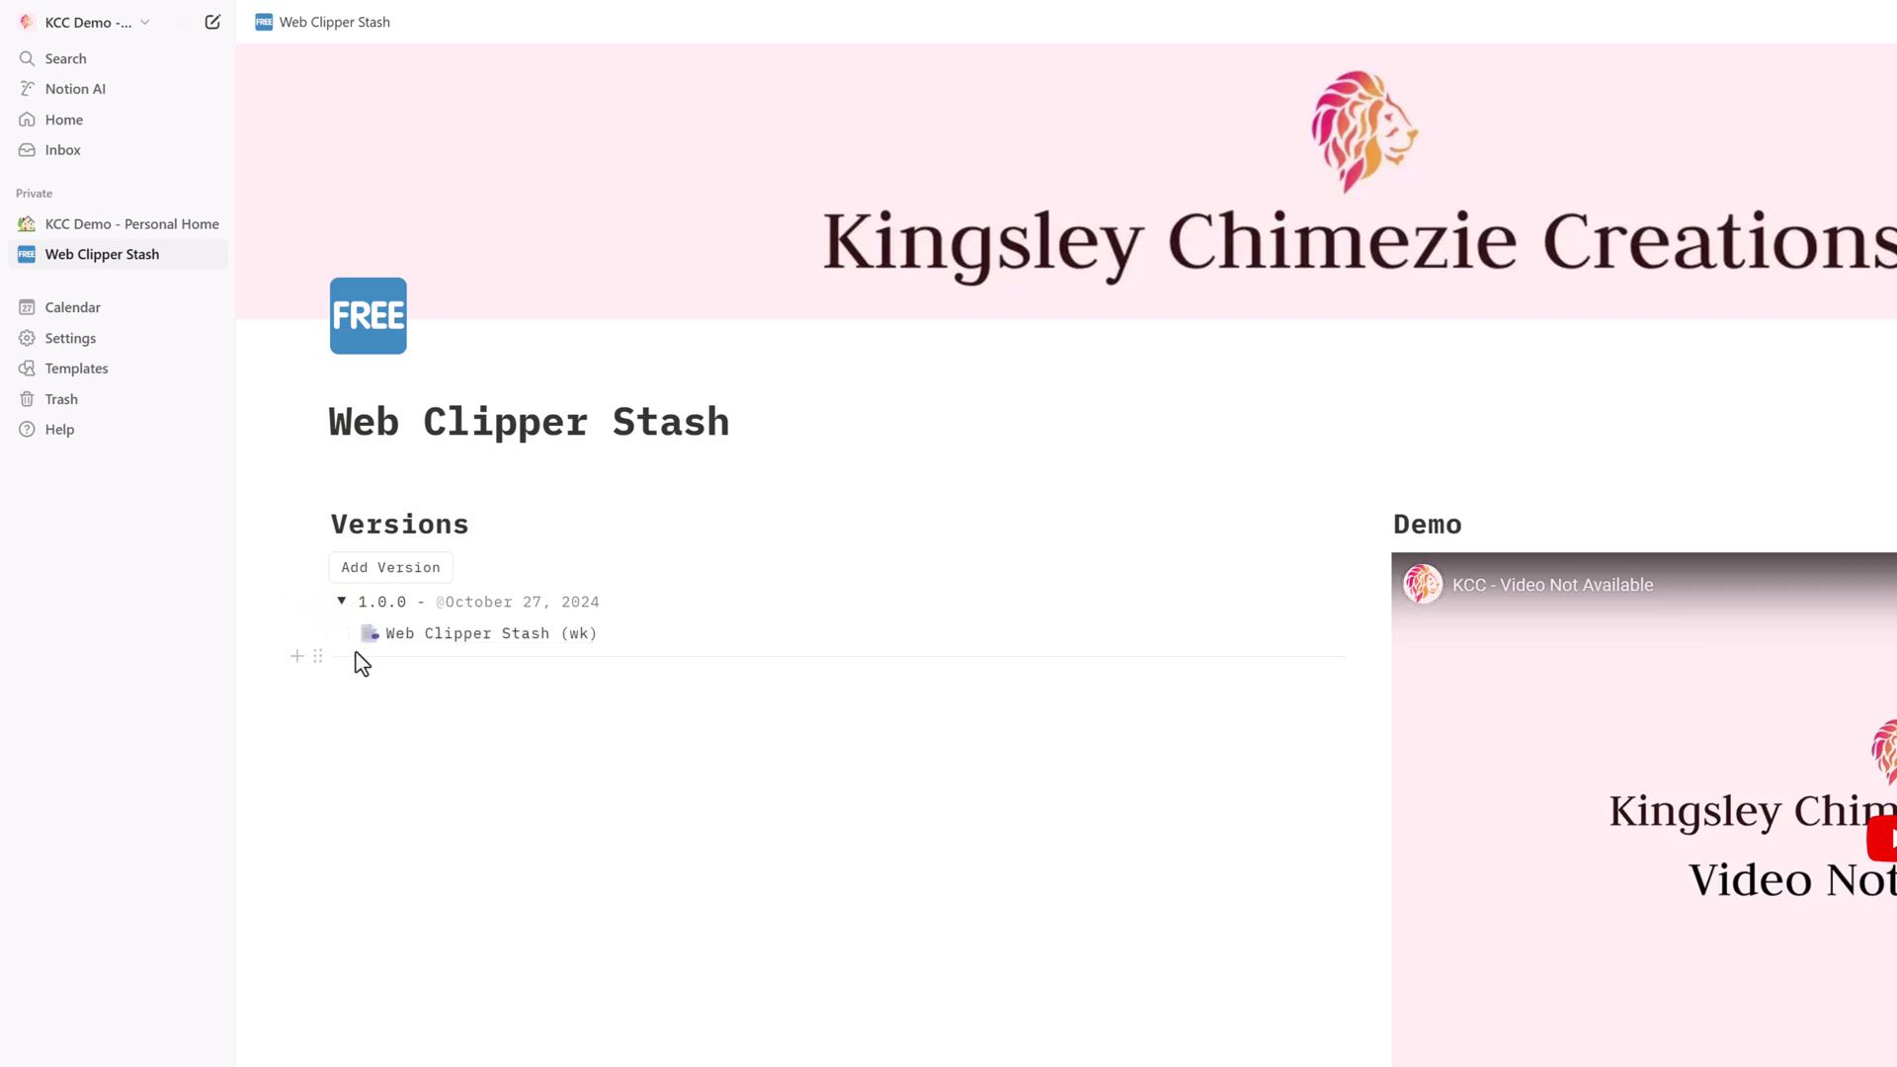
mouse_move(406, 640)
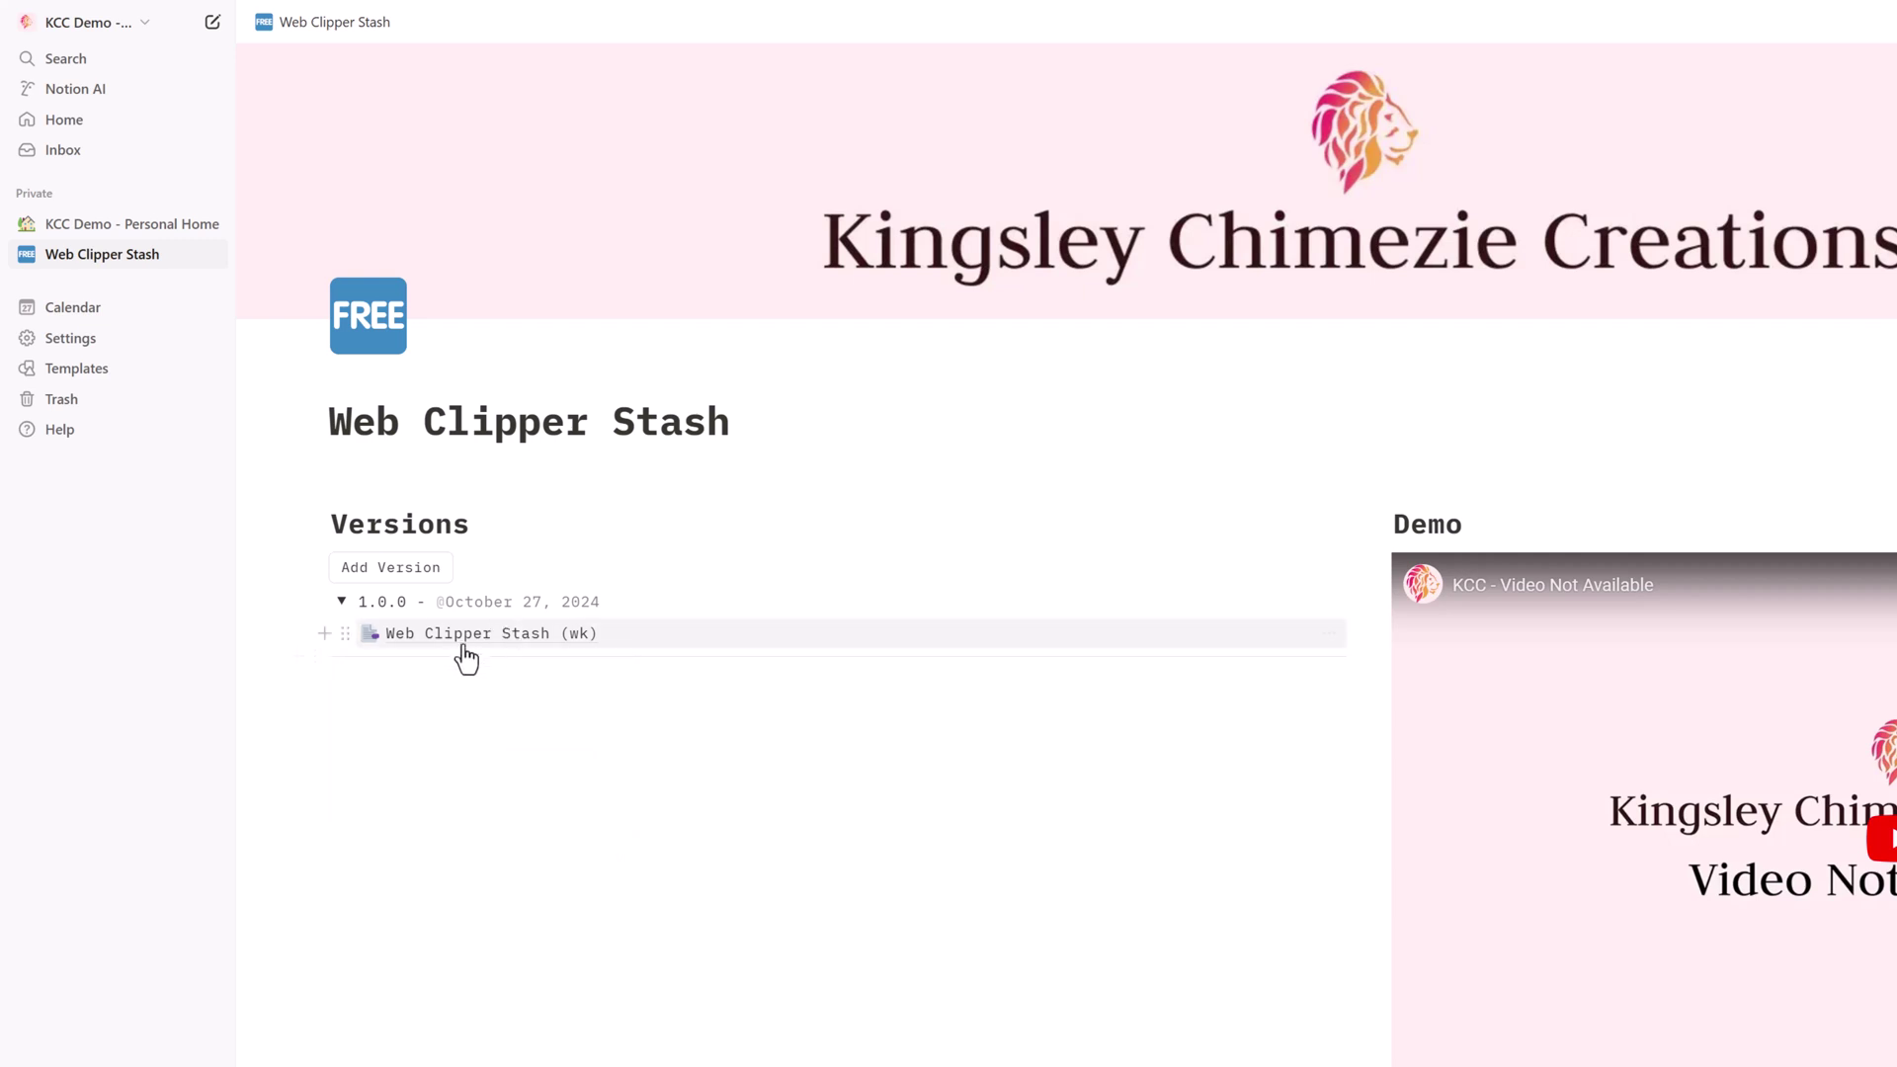
click(342, 603)
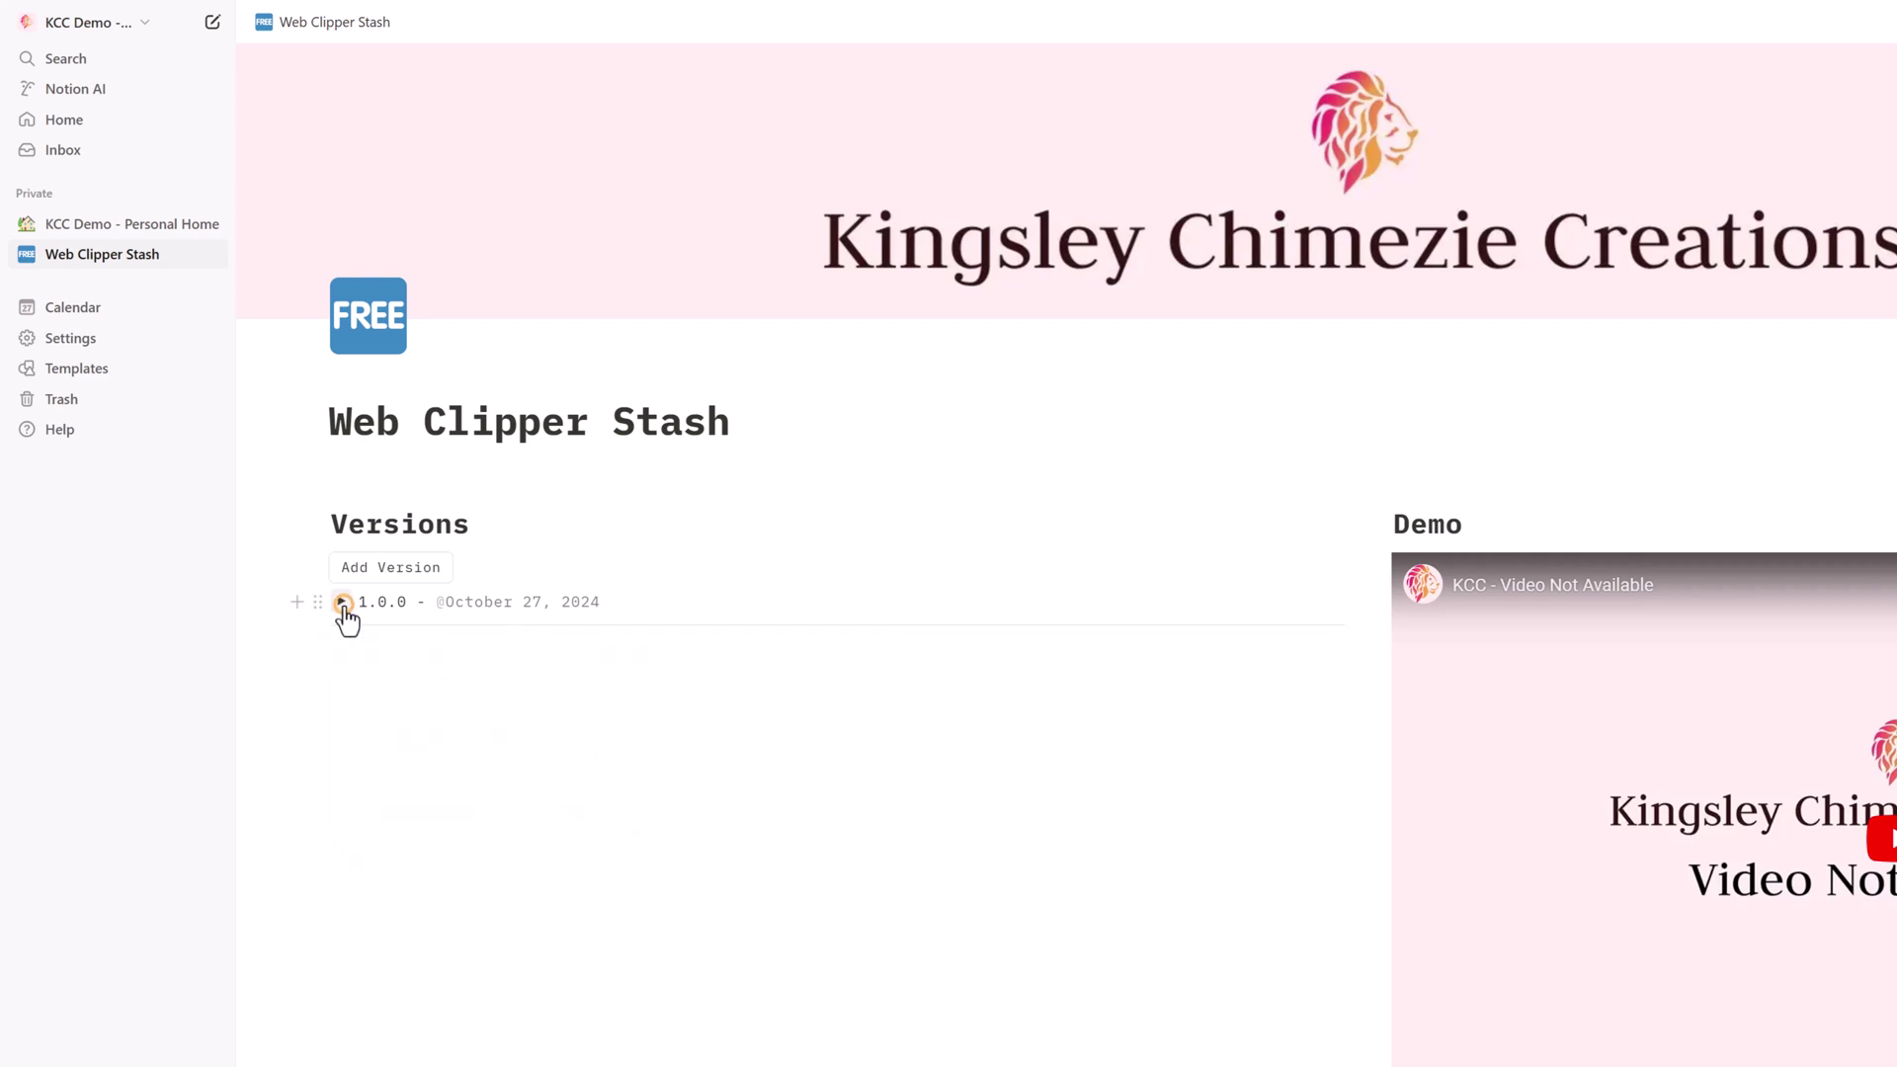
Add a new version entry to the Versions list and expand it to show its placeholder block.
click(406, 573)
click(341, 602)
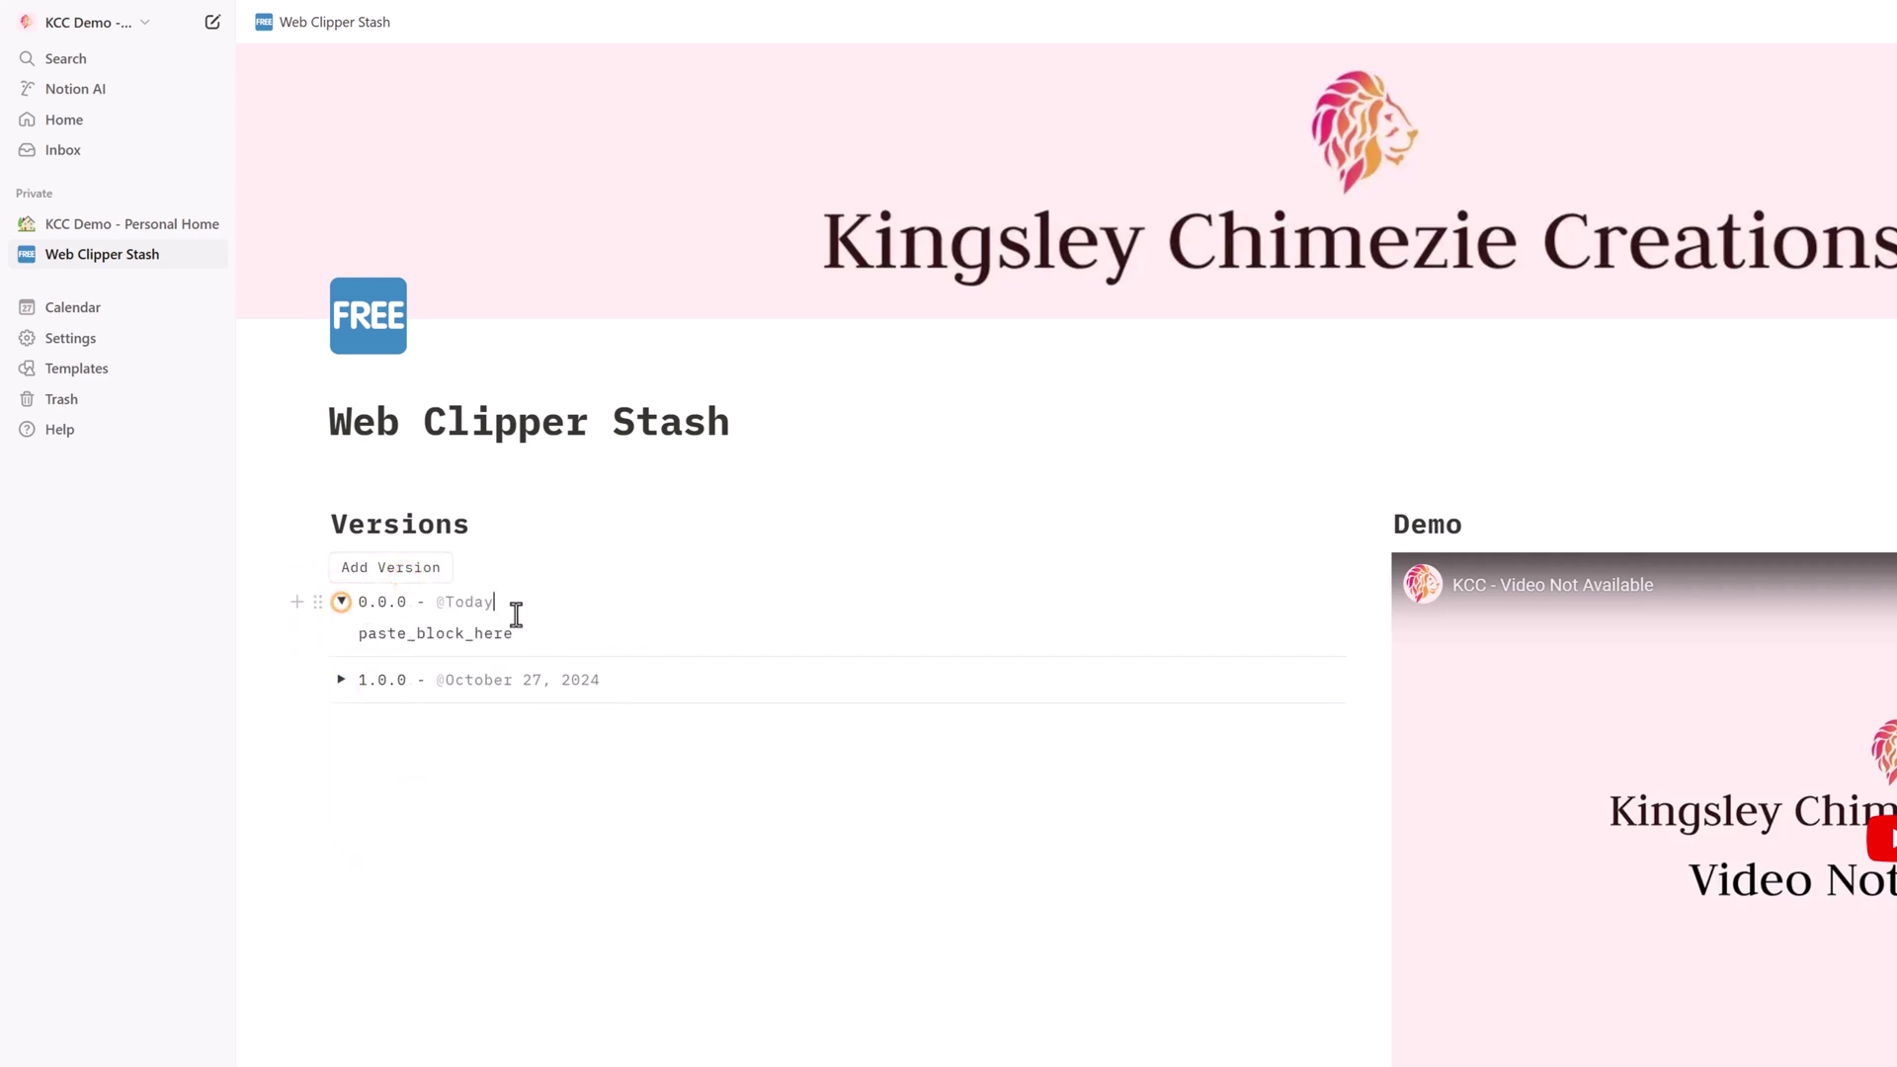
double_click(420, 633)
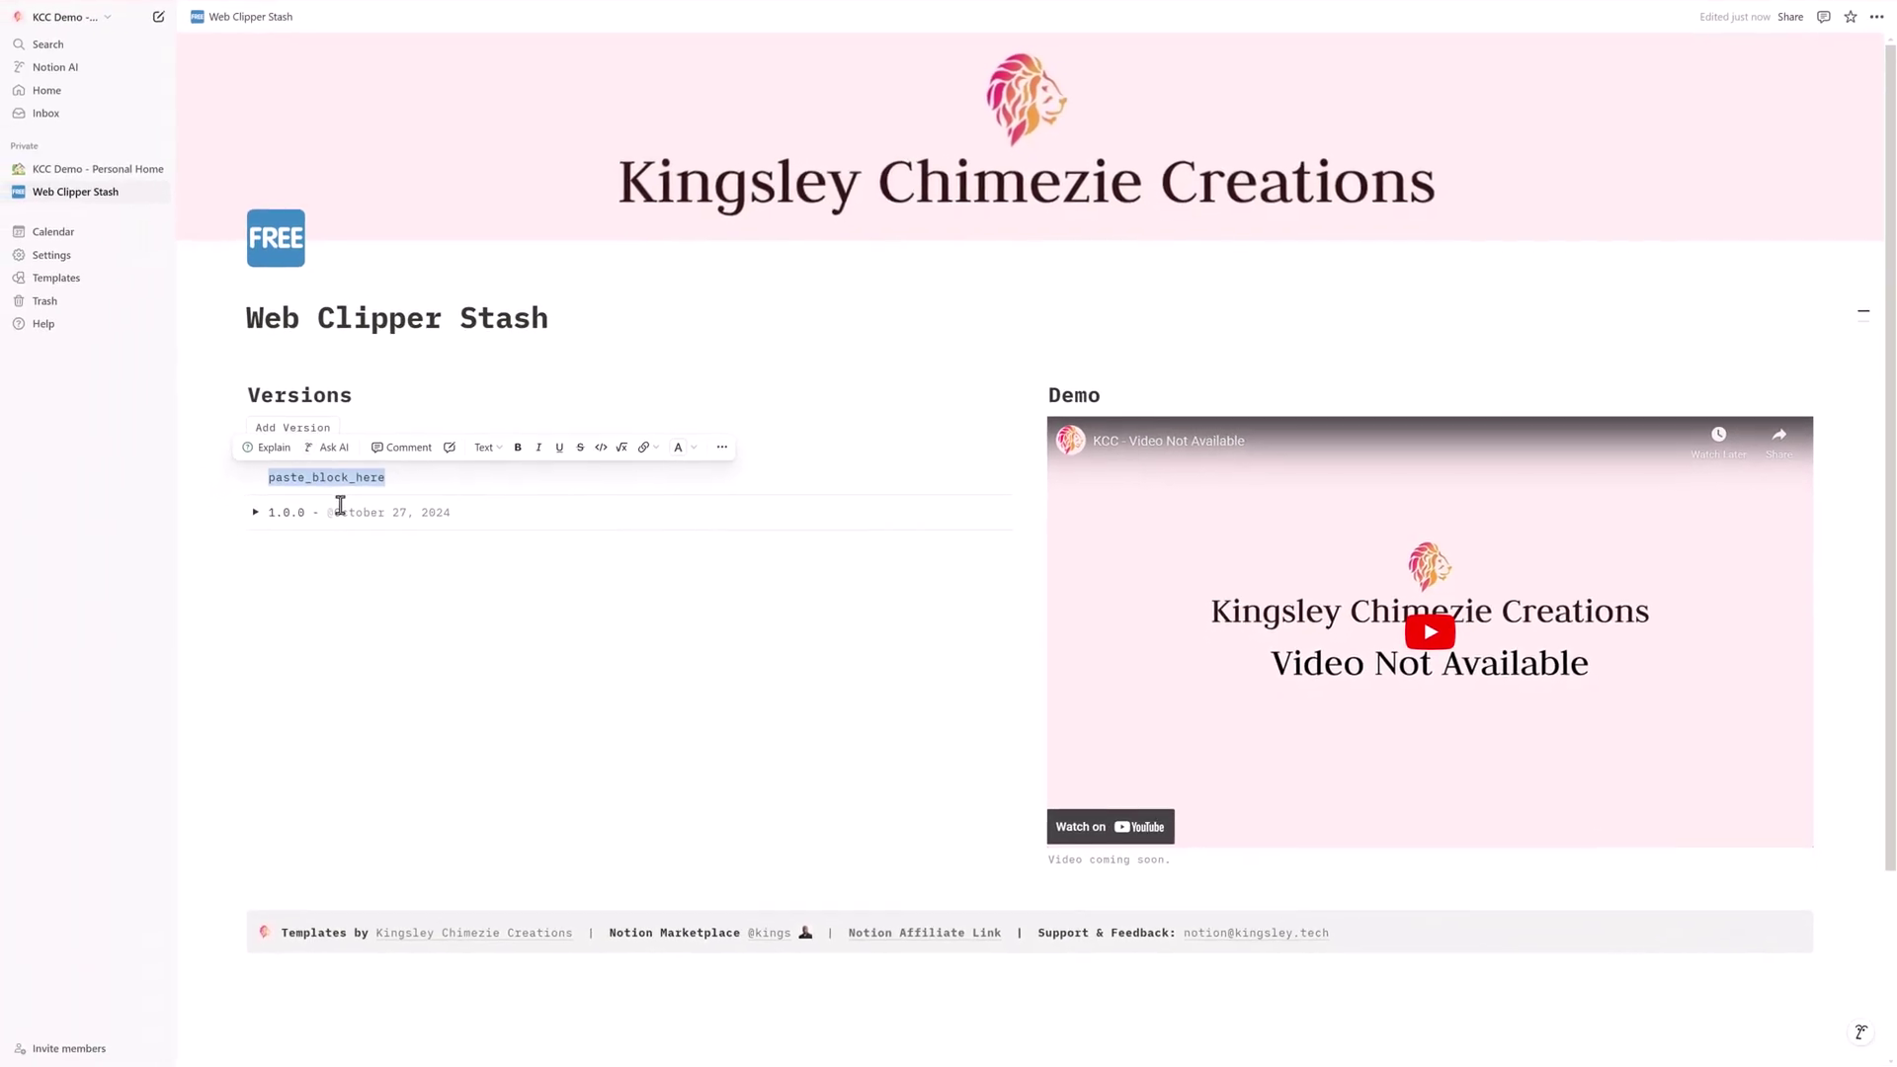
click(344, 635)
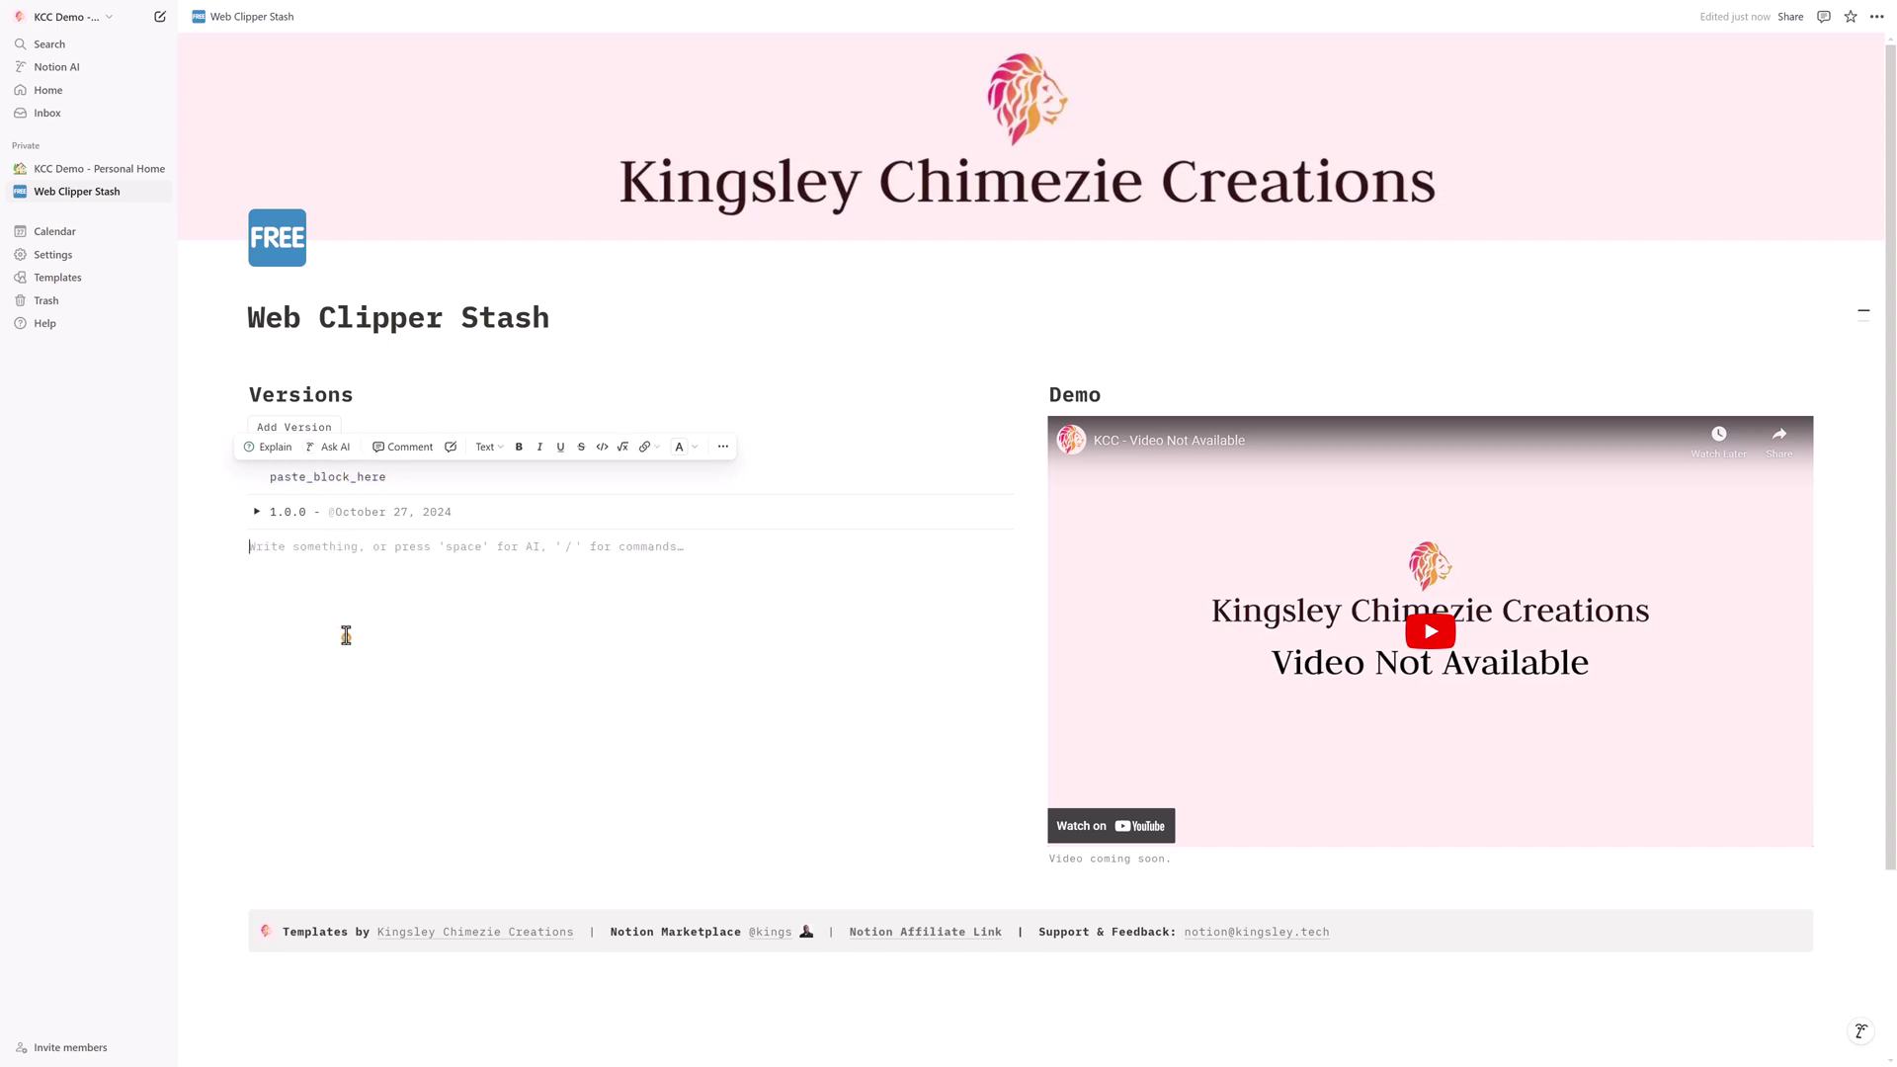
Open the Web Clipper Stash (wk) wiki inside version 1.0.0 and add a new bookmark database to it.
click(257, 513)
click(322, 538)
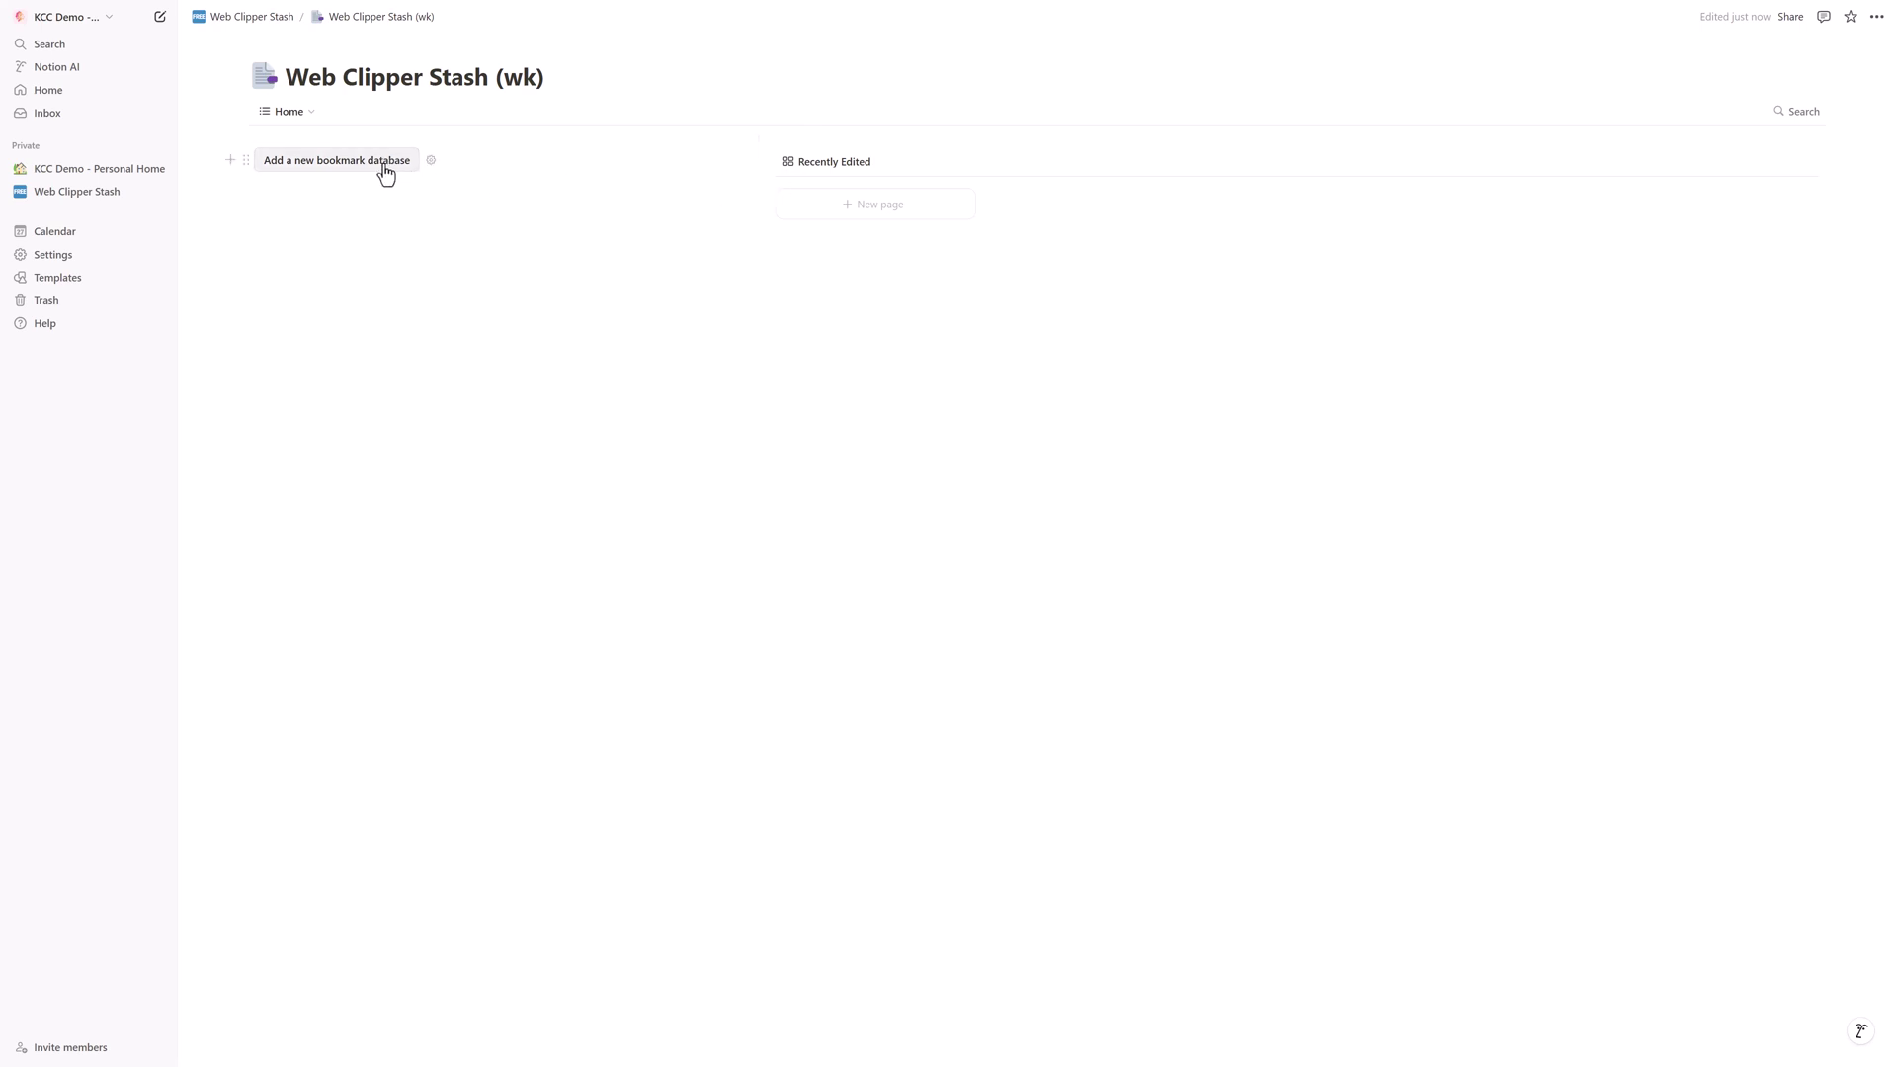
click(354, 162)
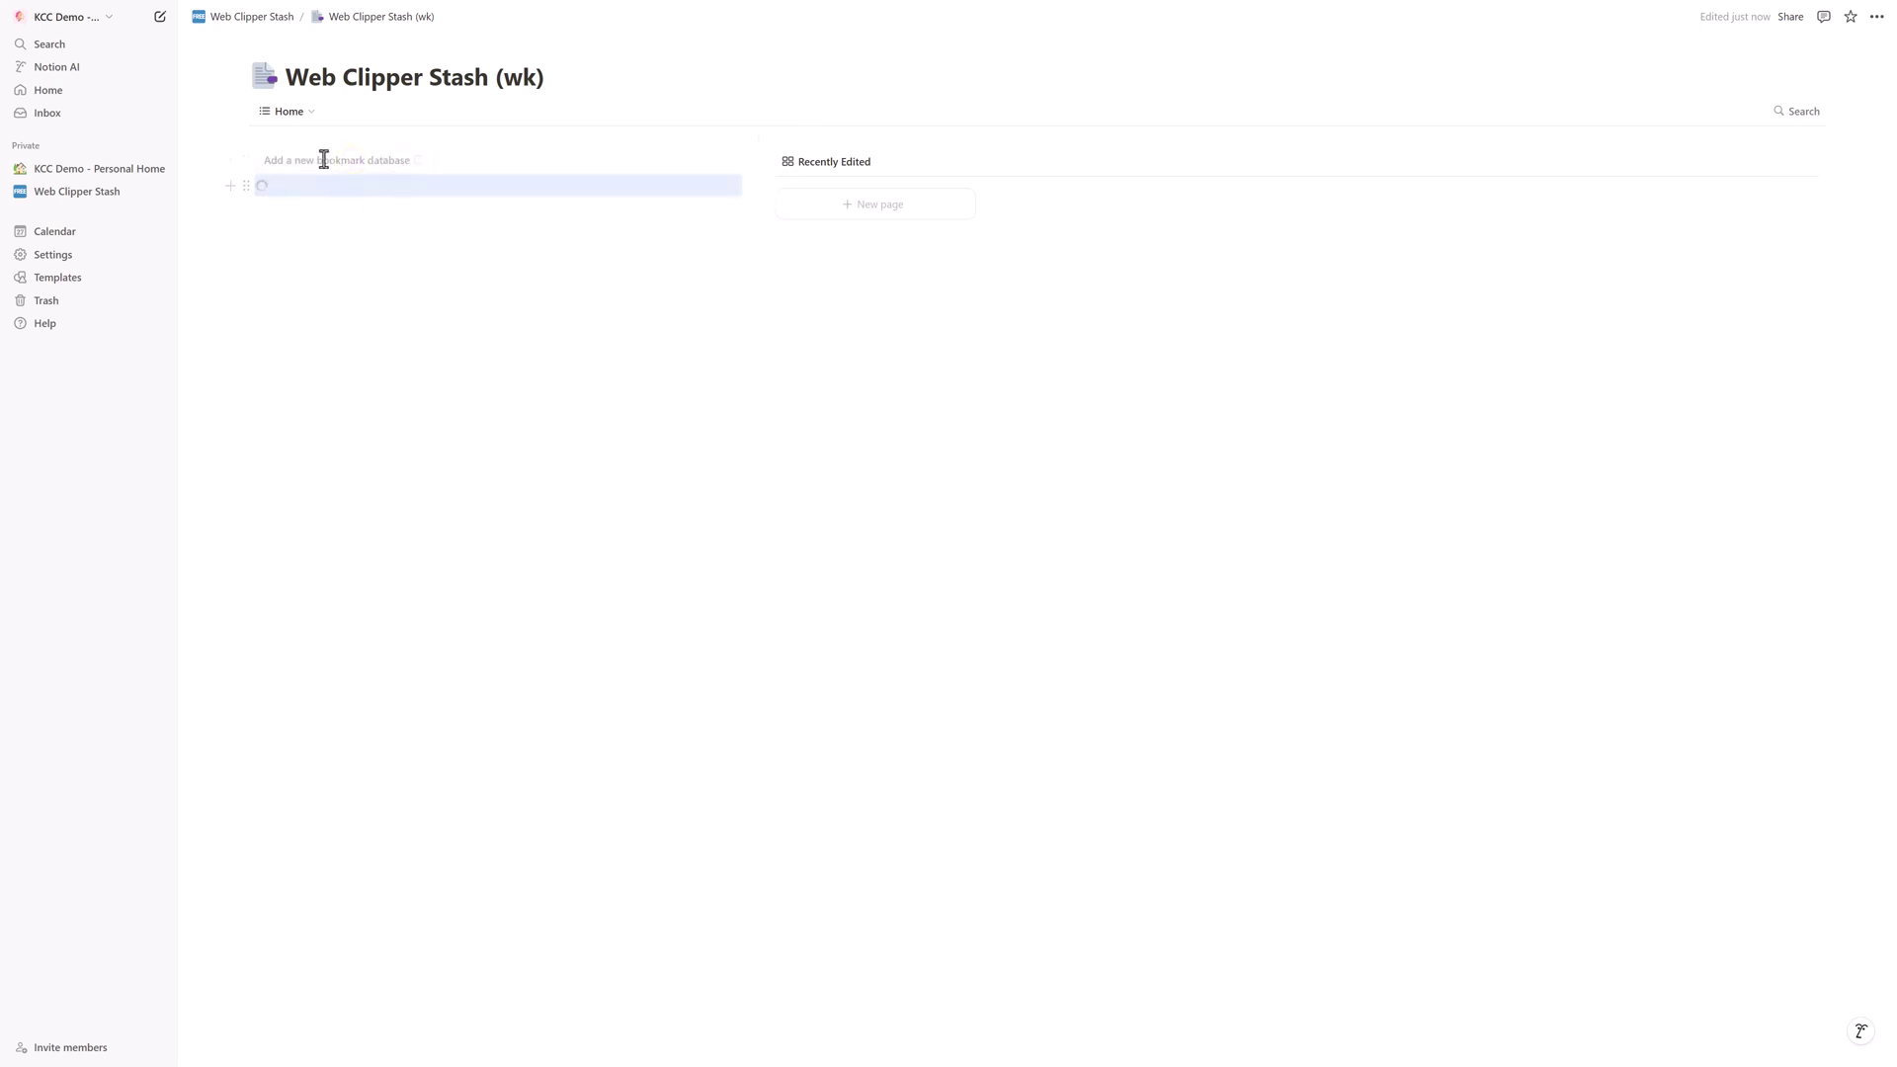
mouse_move(284, 197)
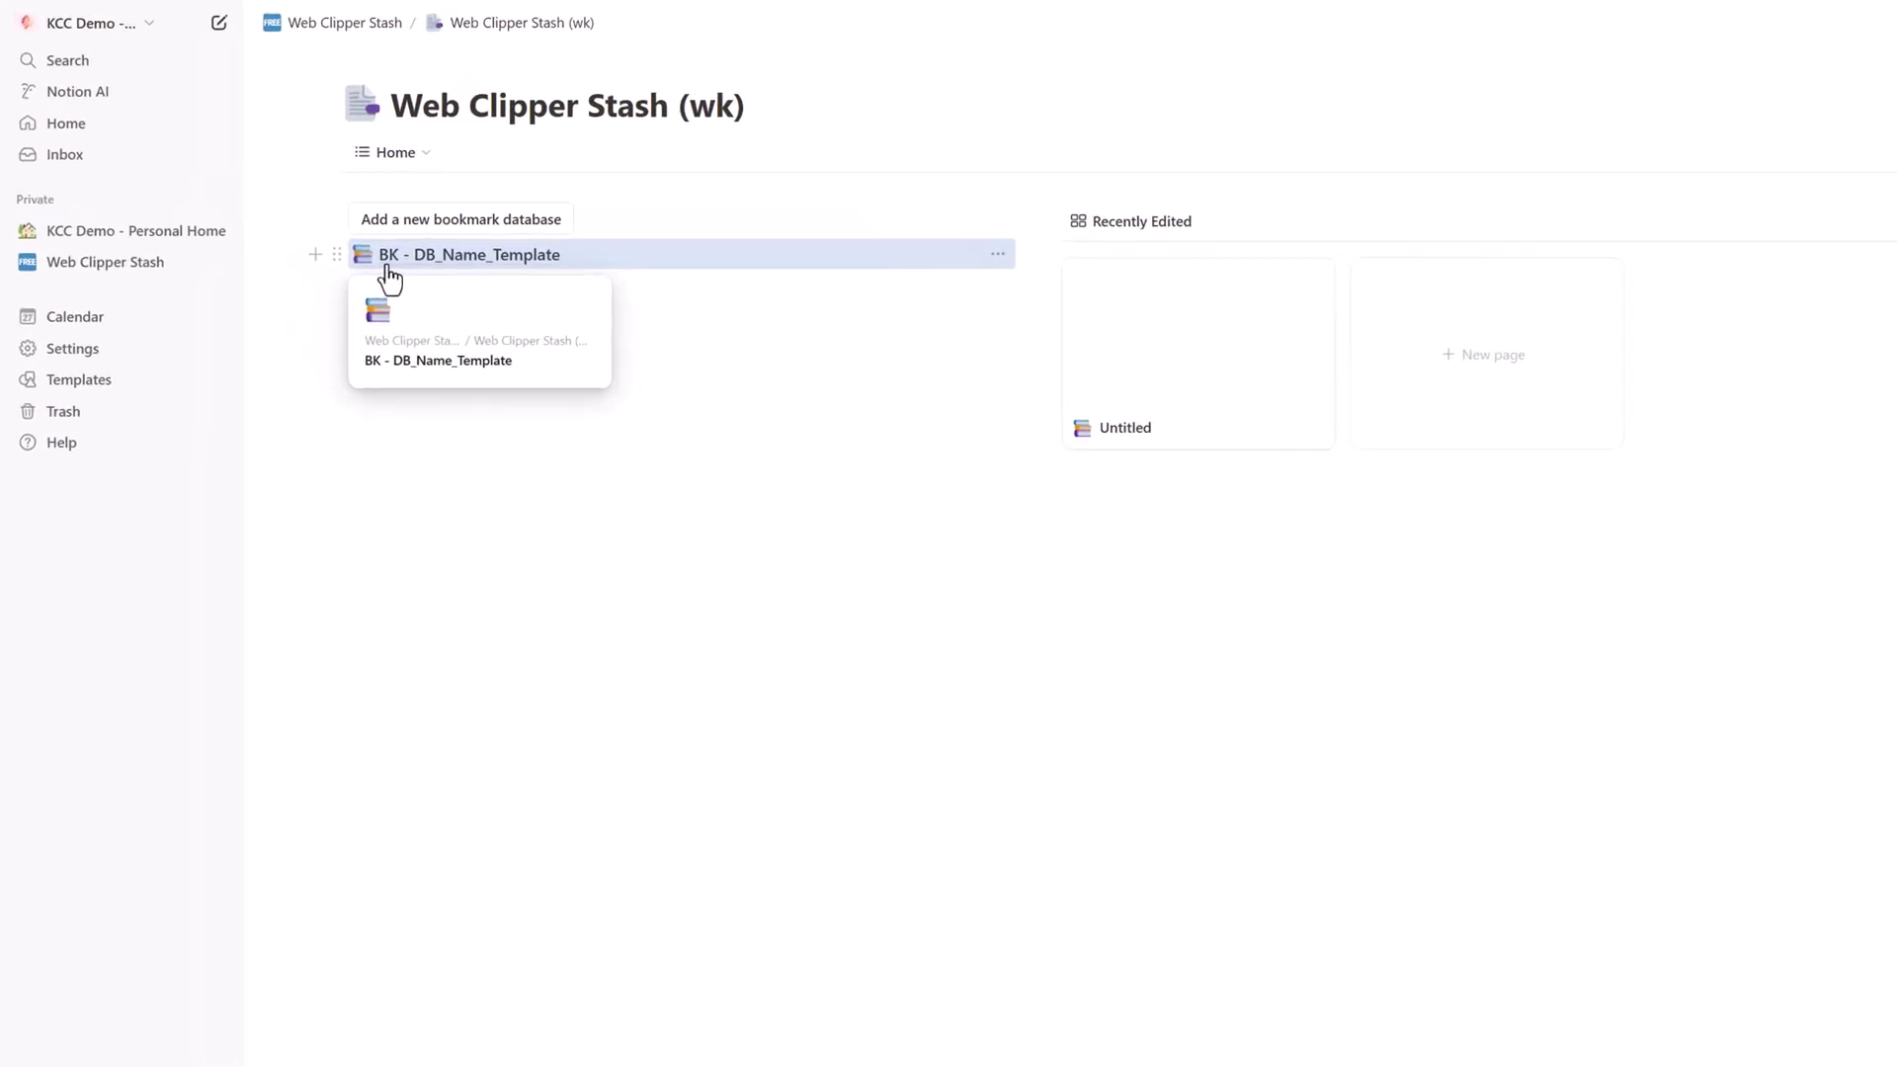
Open the new bookmark database and rename it "BK - demo", keeping the BK prefix.
click(392, 259)
drag(391, 105, 473, 109)
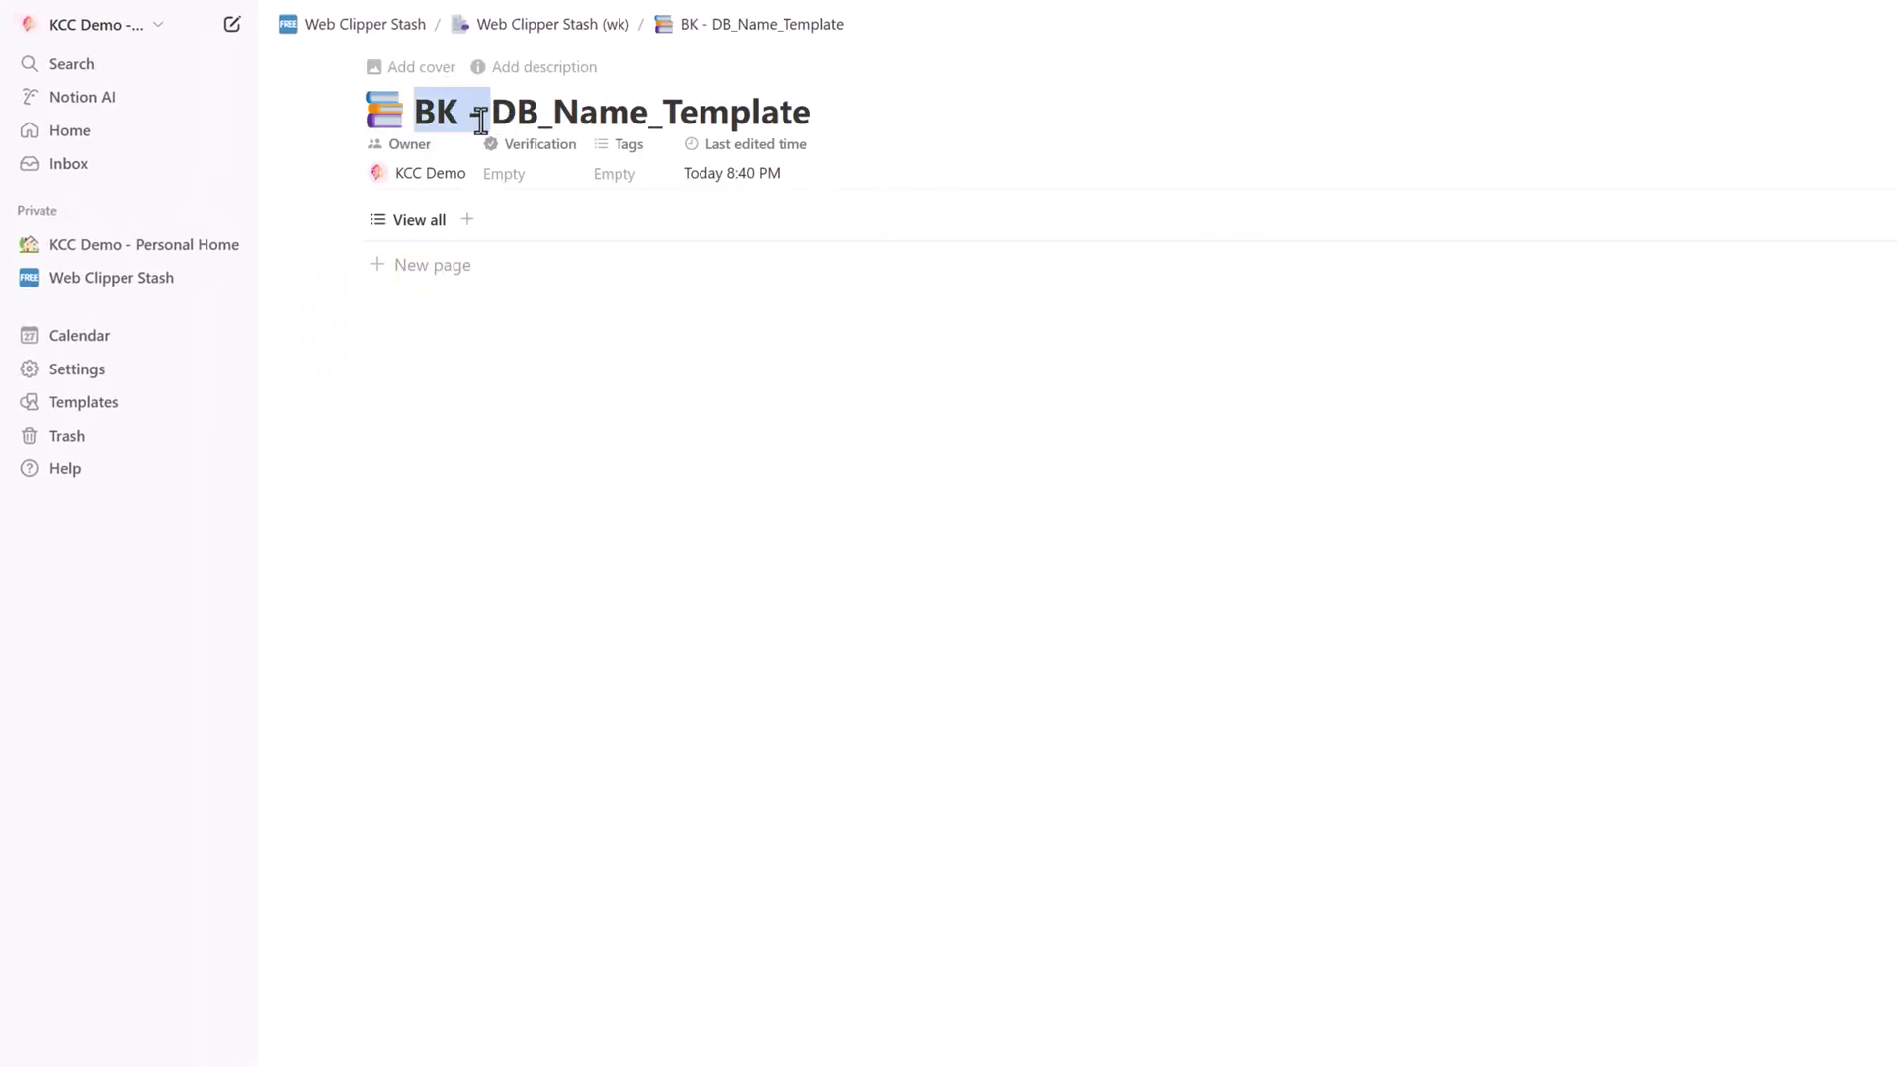
click(706, 119)
double_click(703, 111)
text(k)
key(BackSpace)
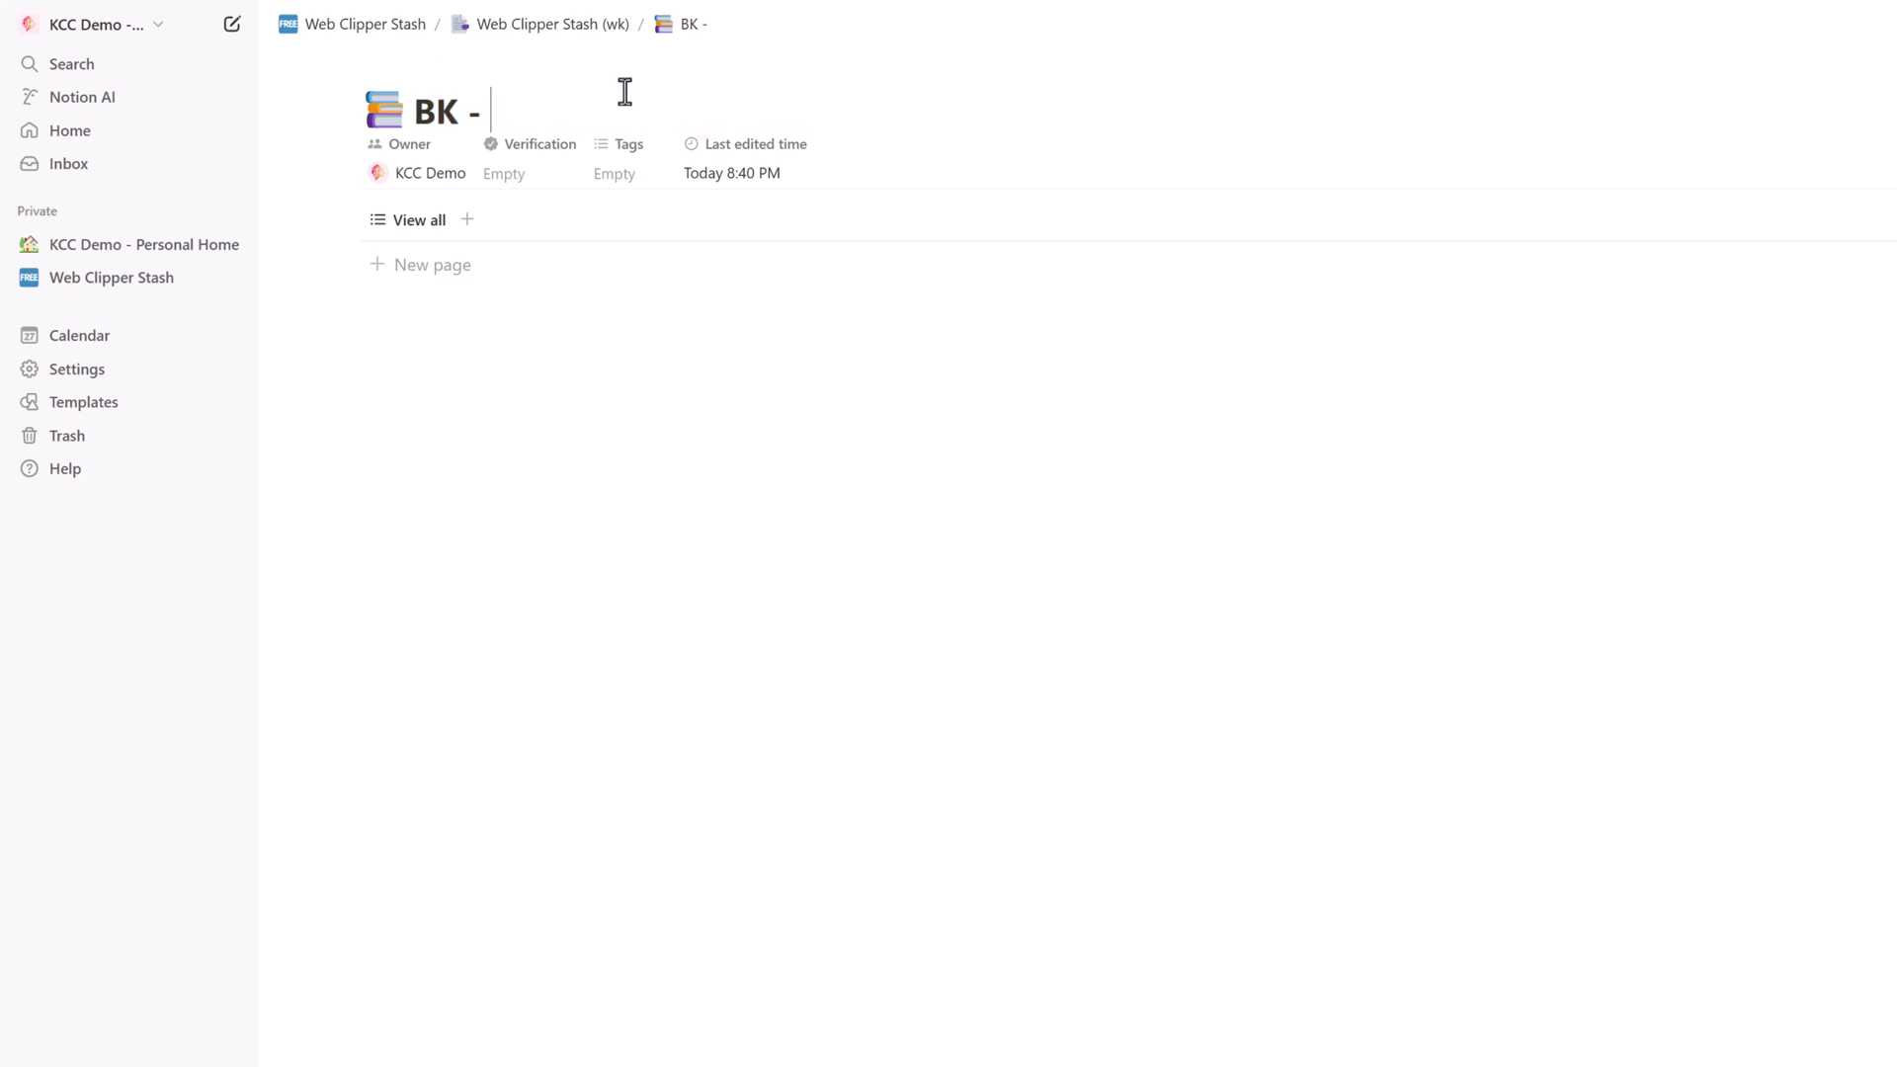
text(demo)
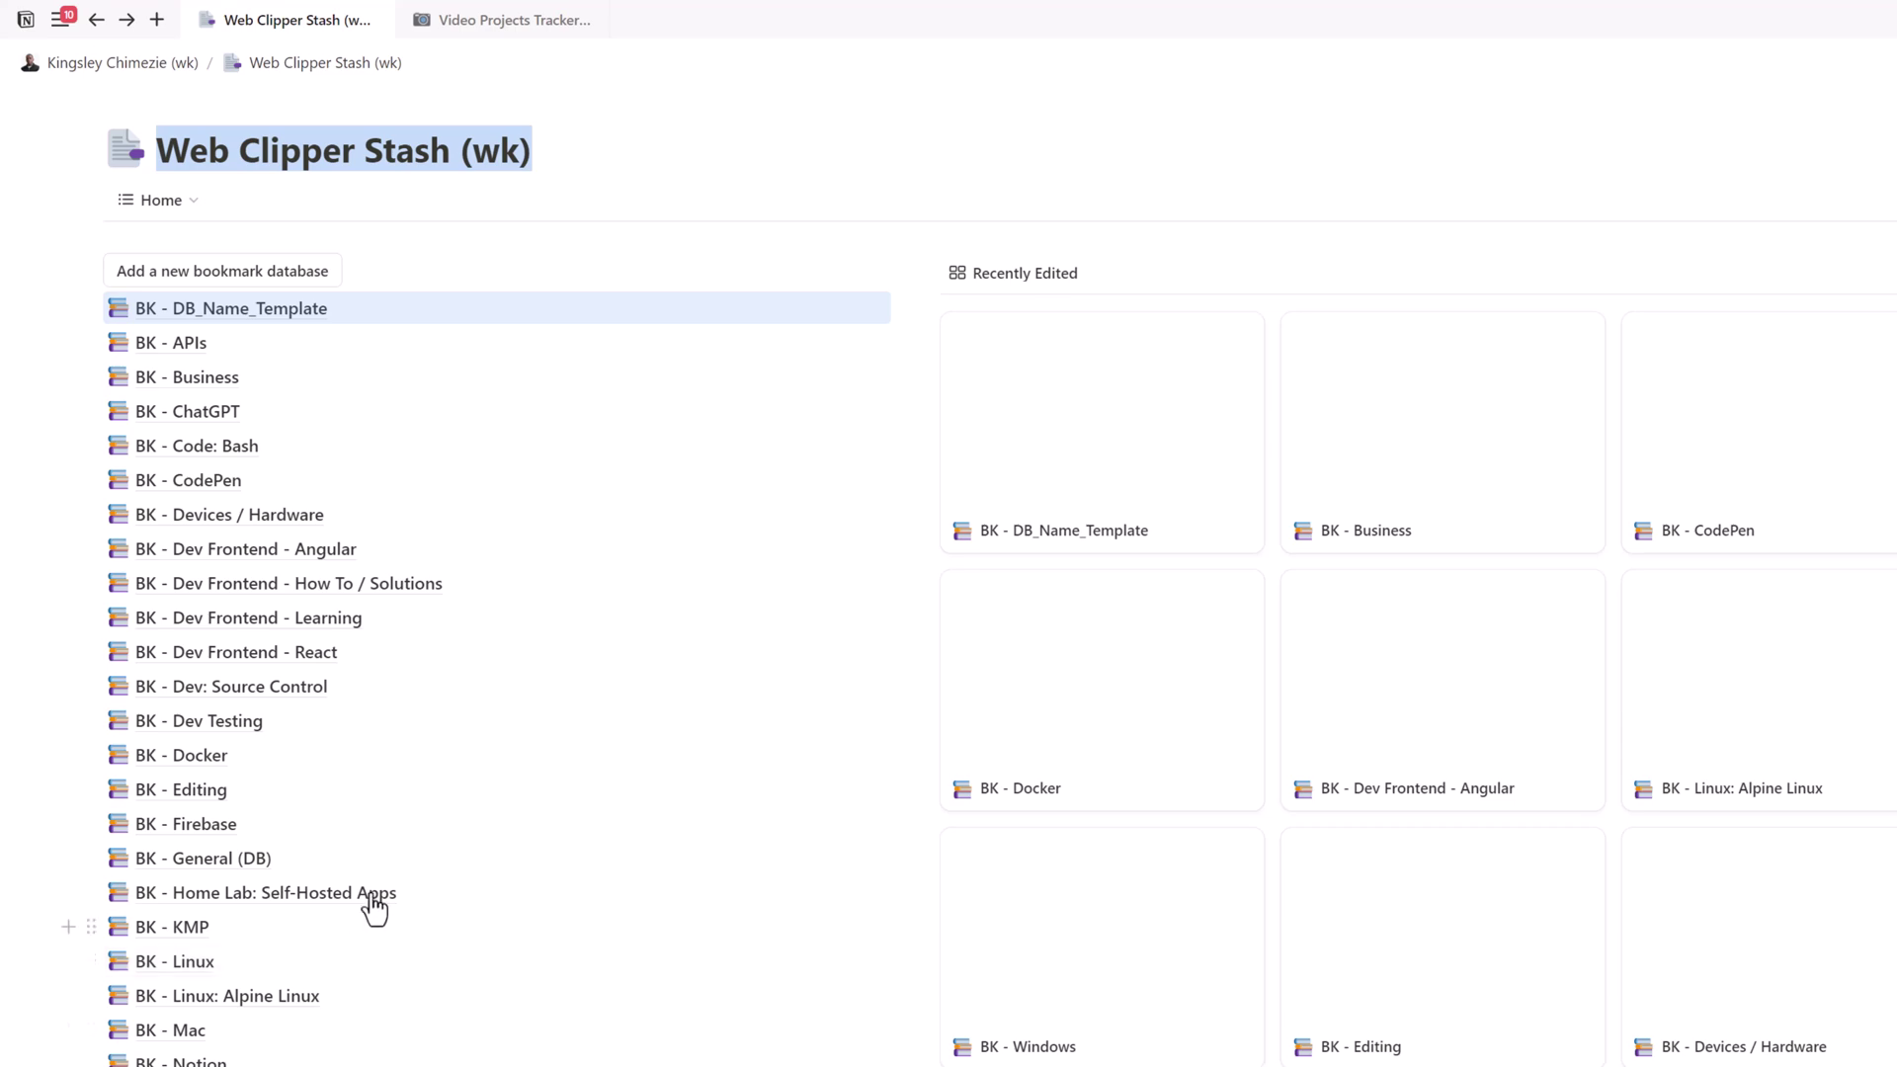
key(alt)
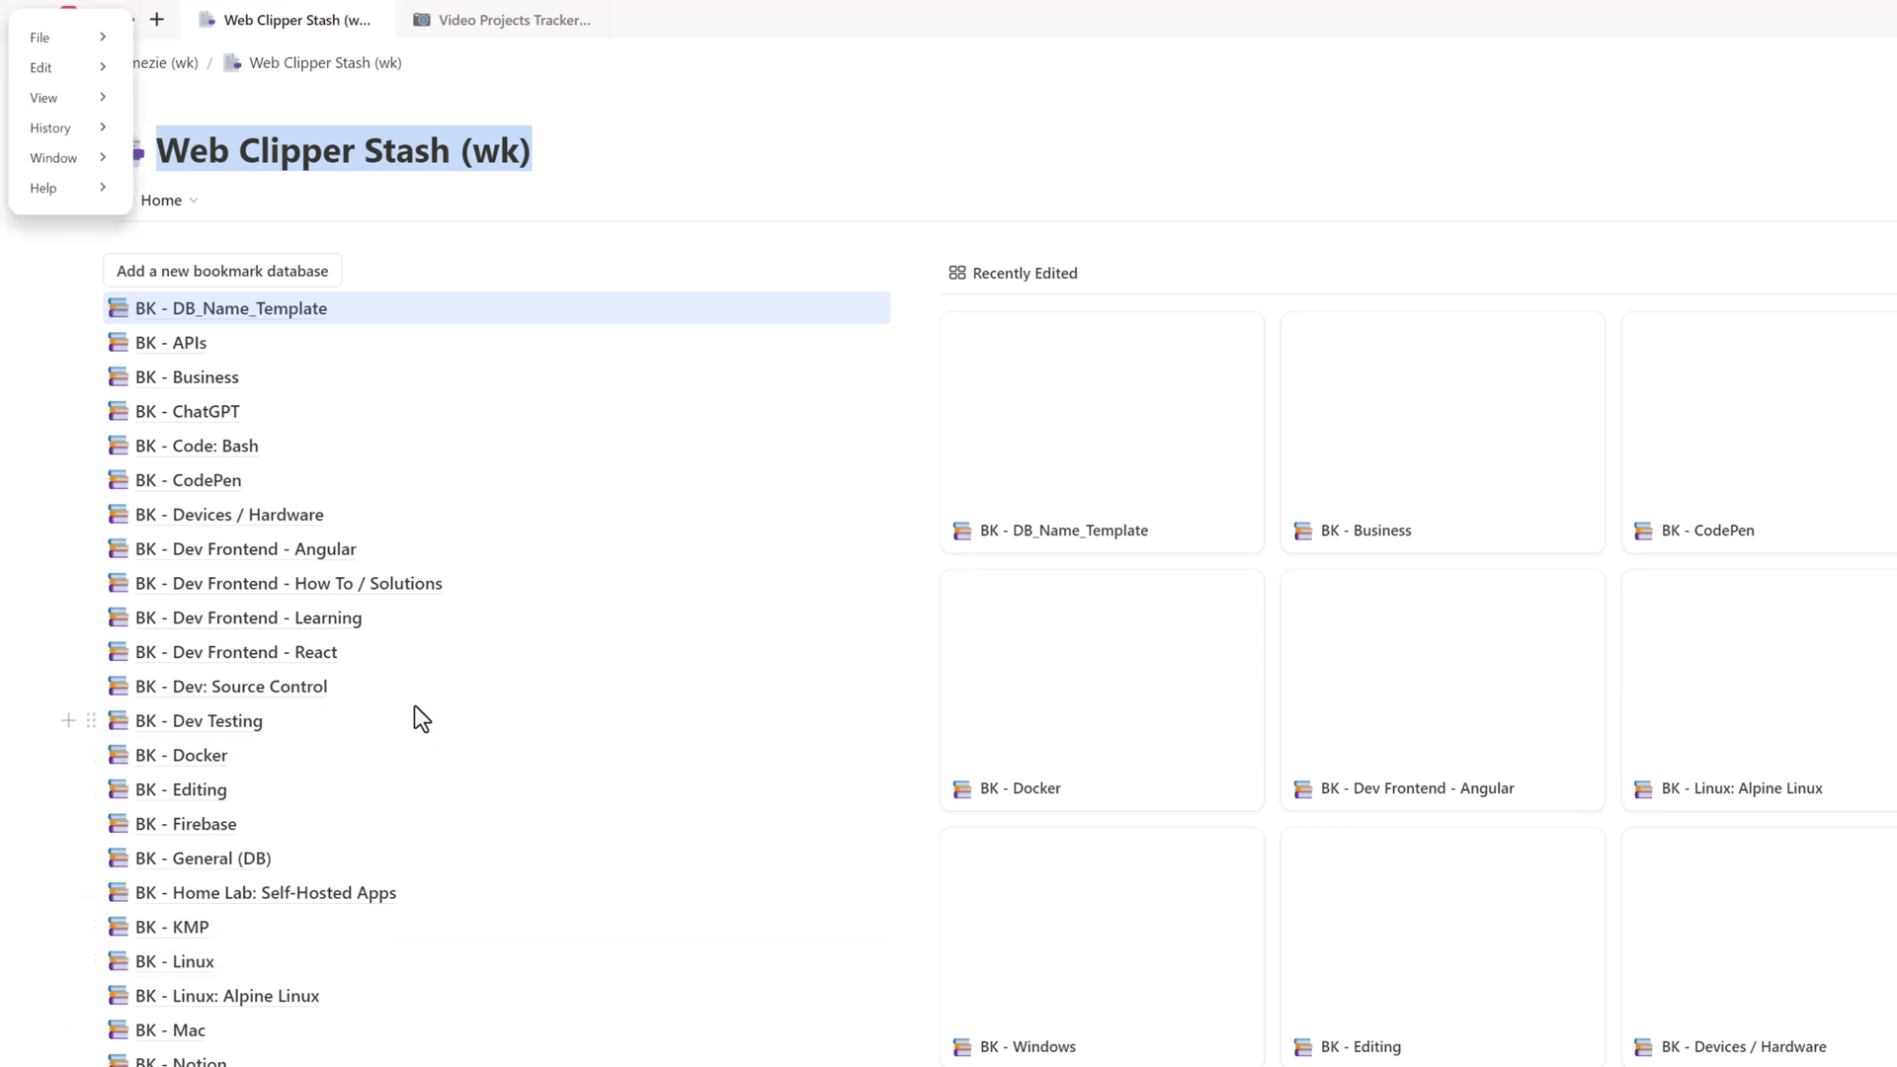
key(ctrl+minus)
key(ctrl+minus)
key(ctrl+minus)
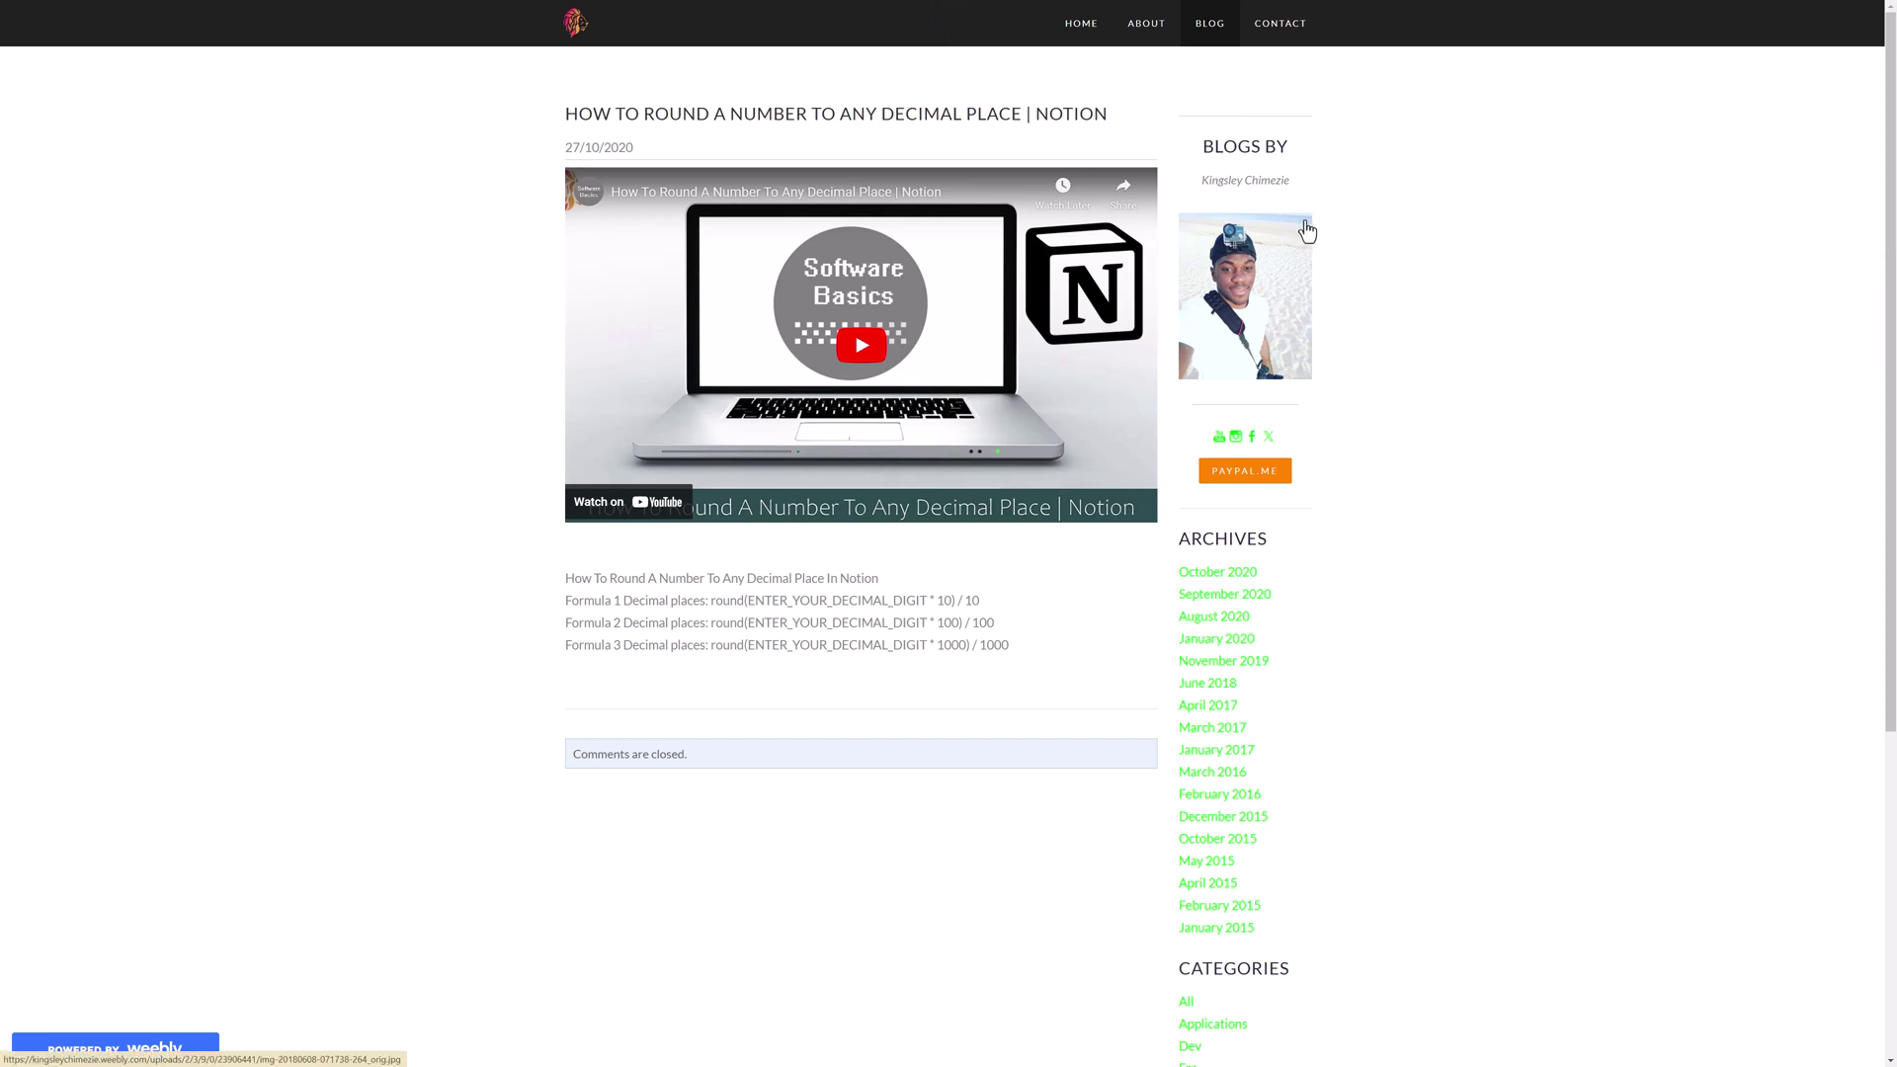
Leave the browser's full-screen view and locate the Web Clipper among the downloads on the Notion website.
key(F11)
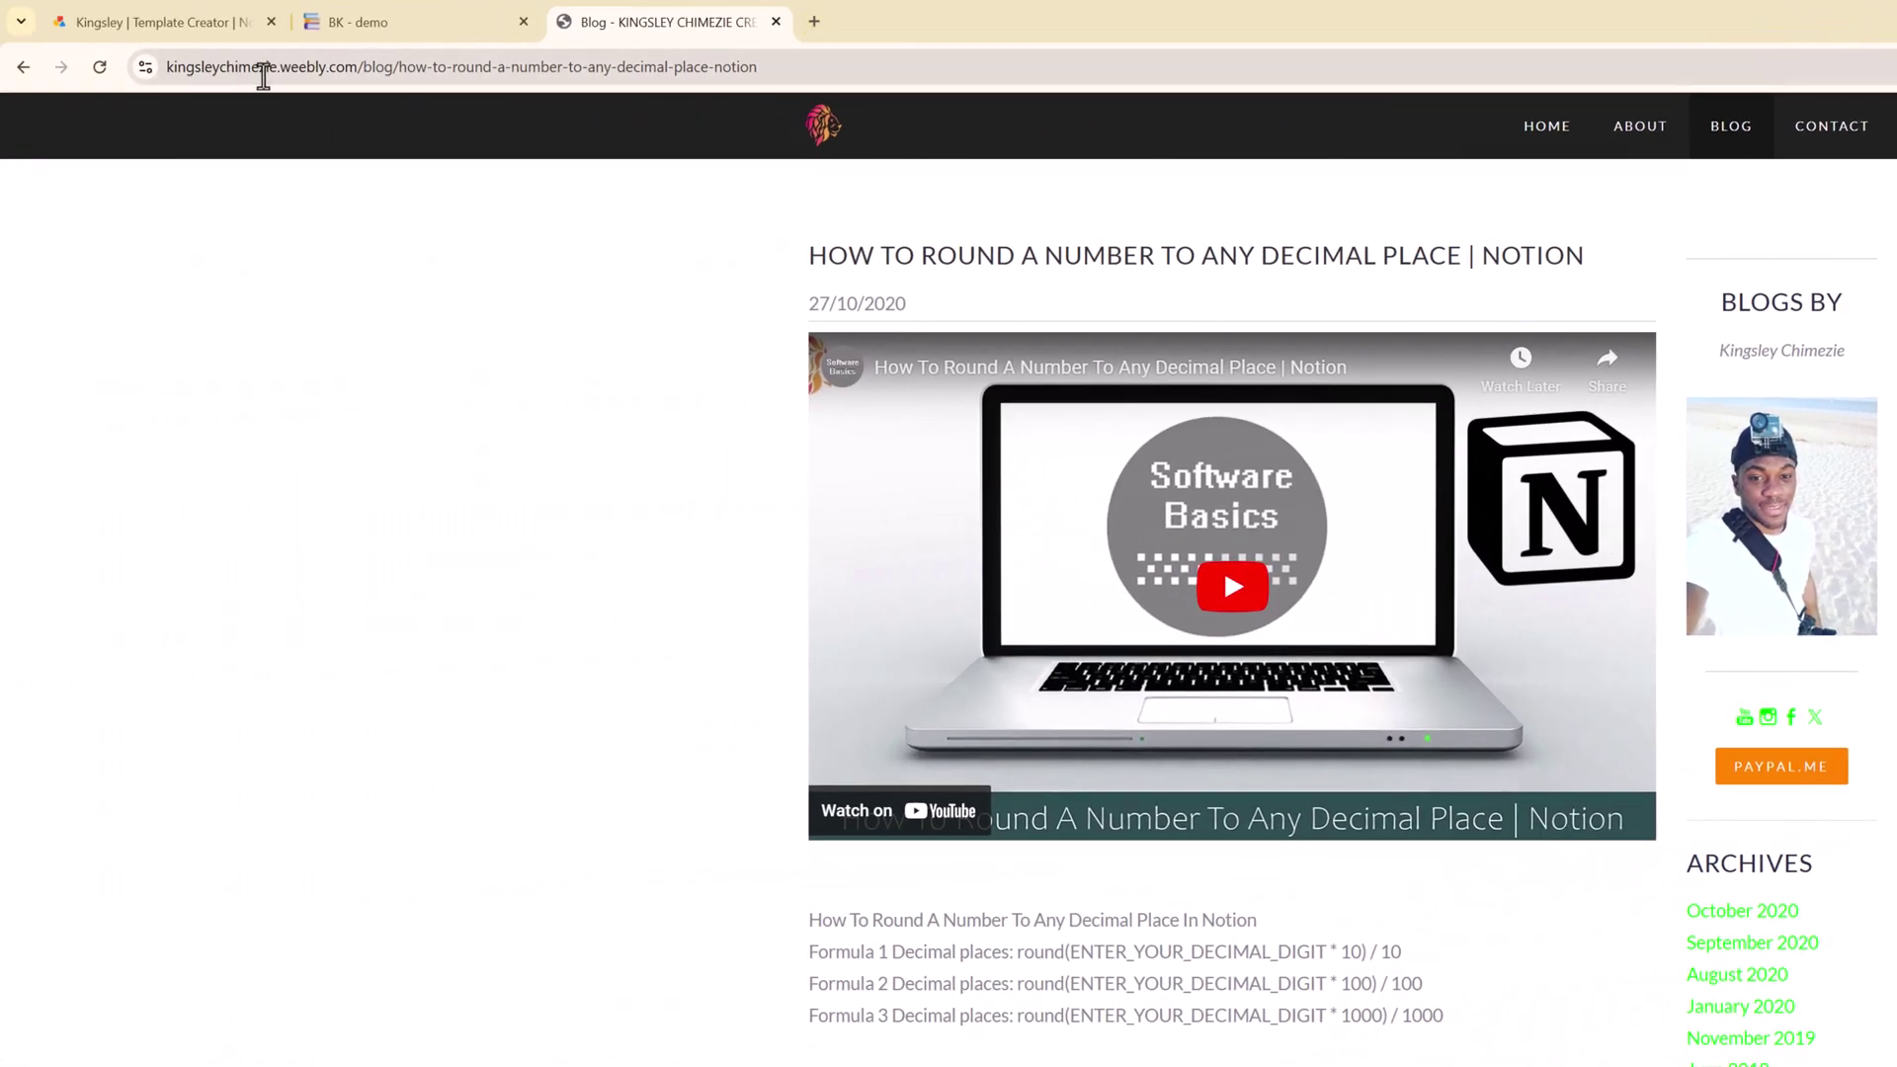
click(199, 30)
mouse_move(512, 138)
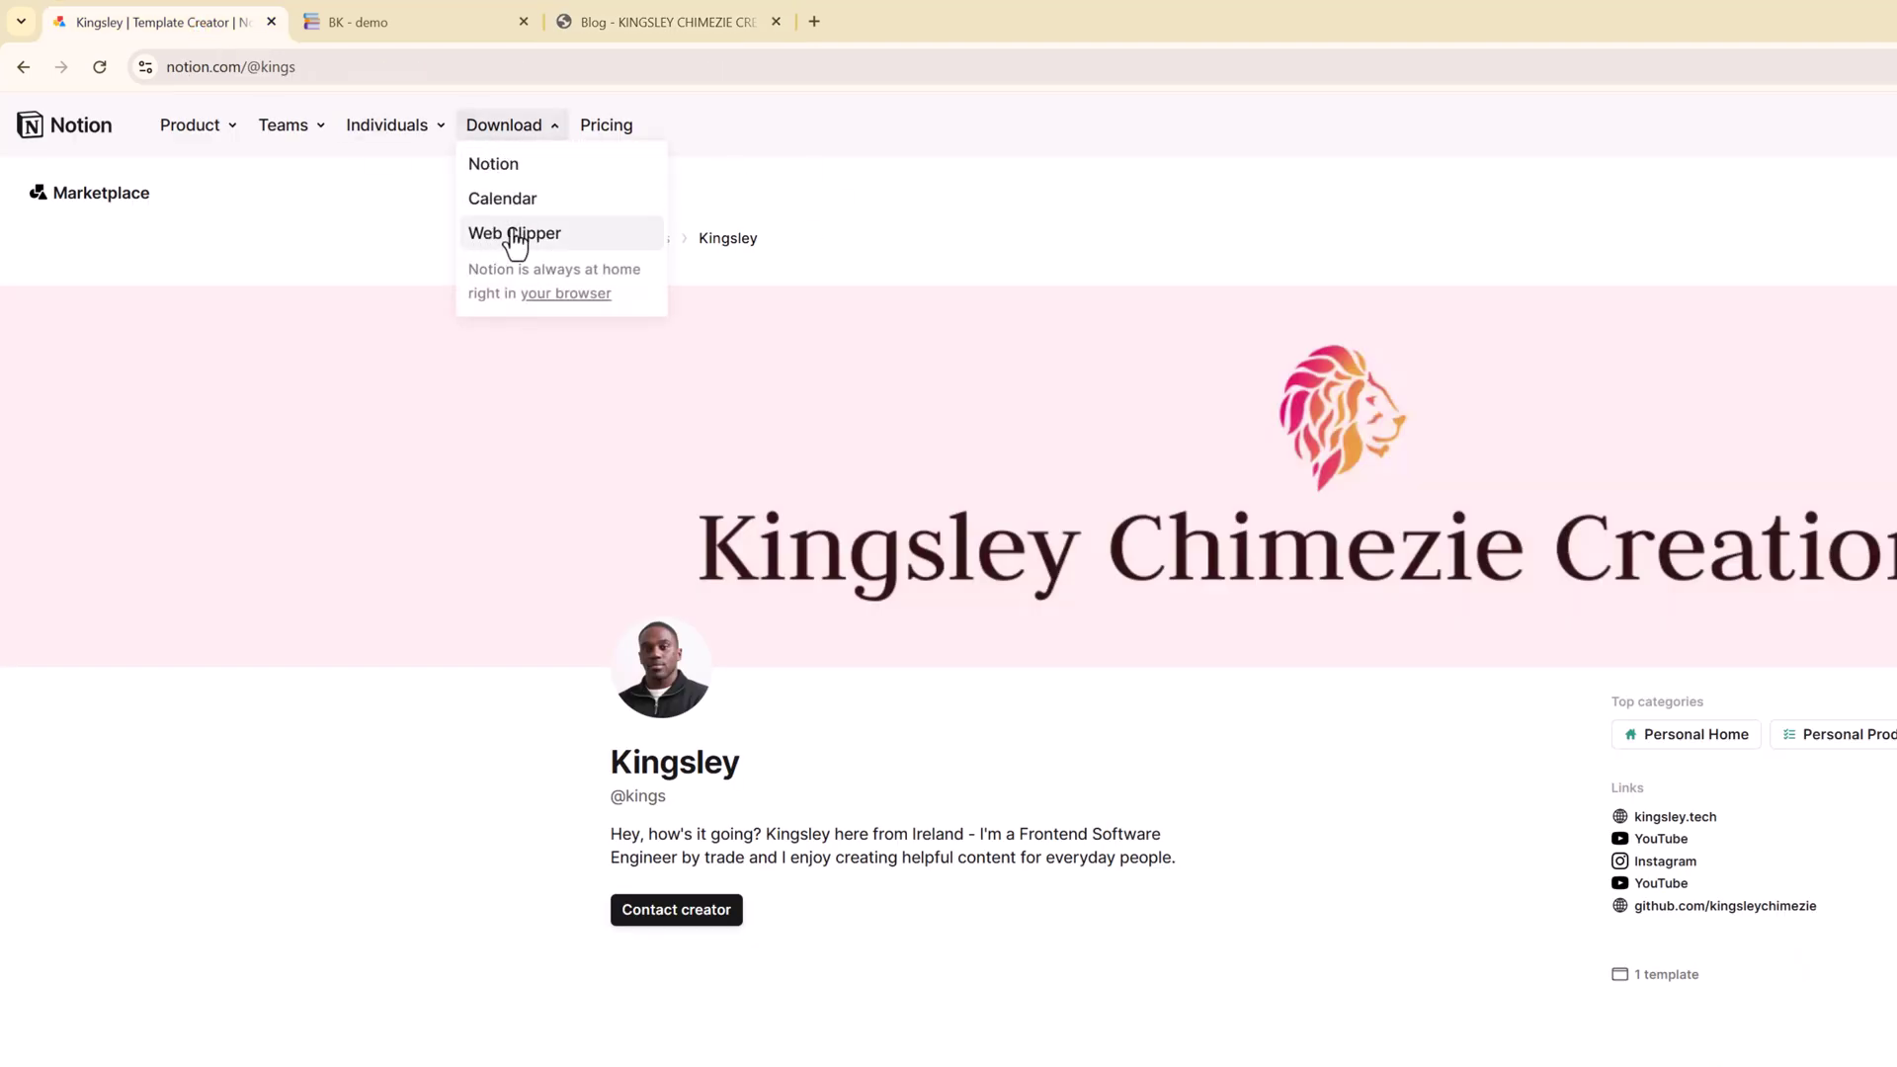
Open the Notion Web Clipper on the decimal-rounding blog post, search for "bk -" and set BK - demo as the destination database.
click(660, 21)
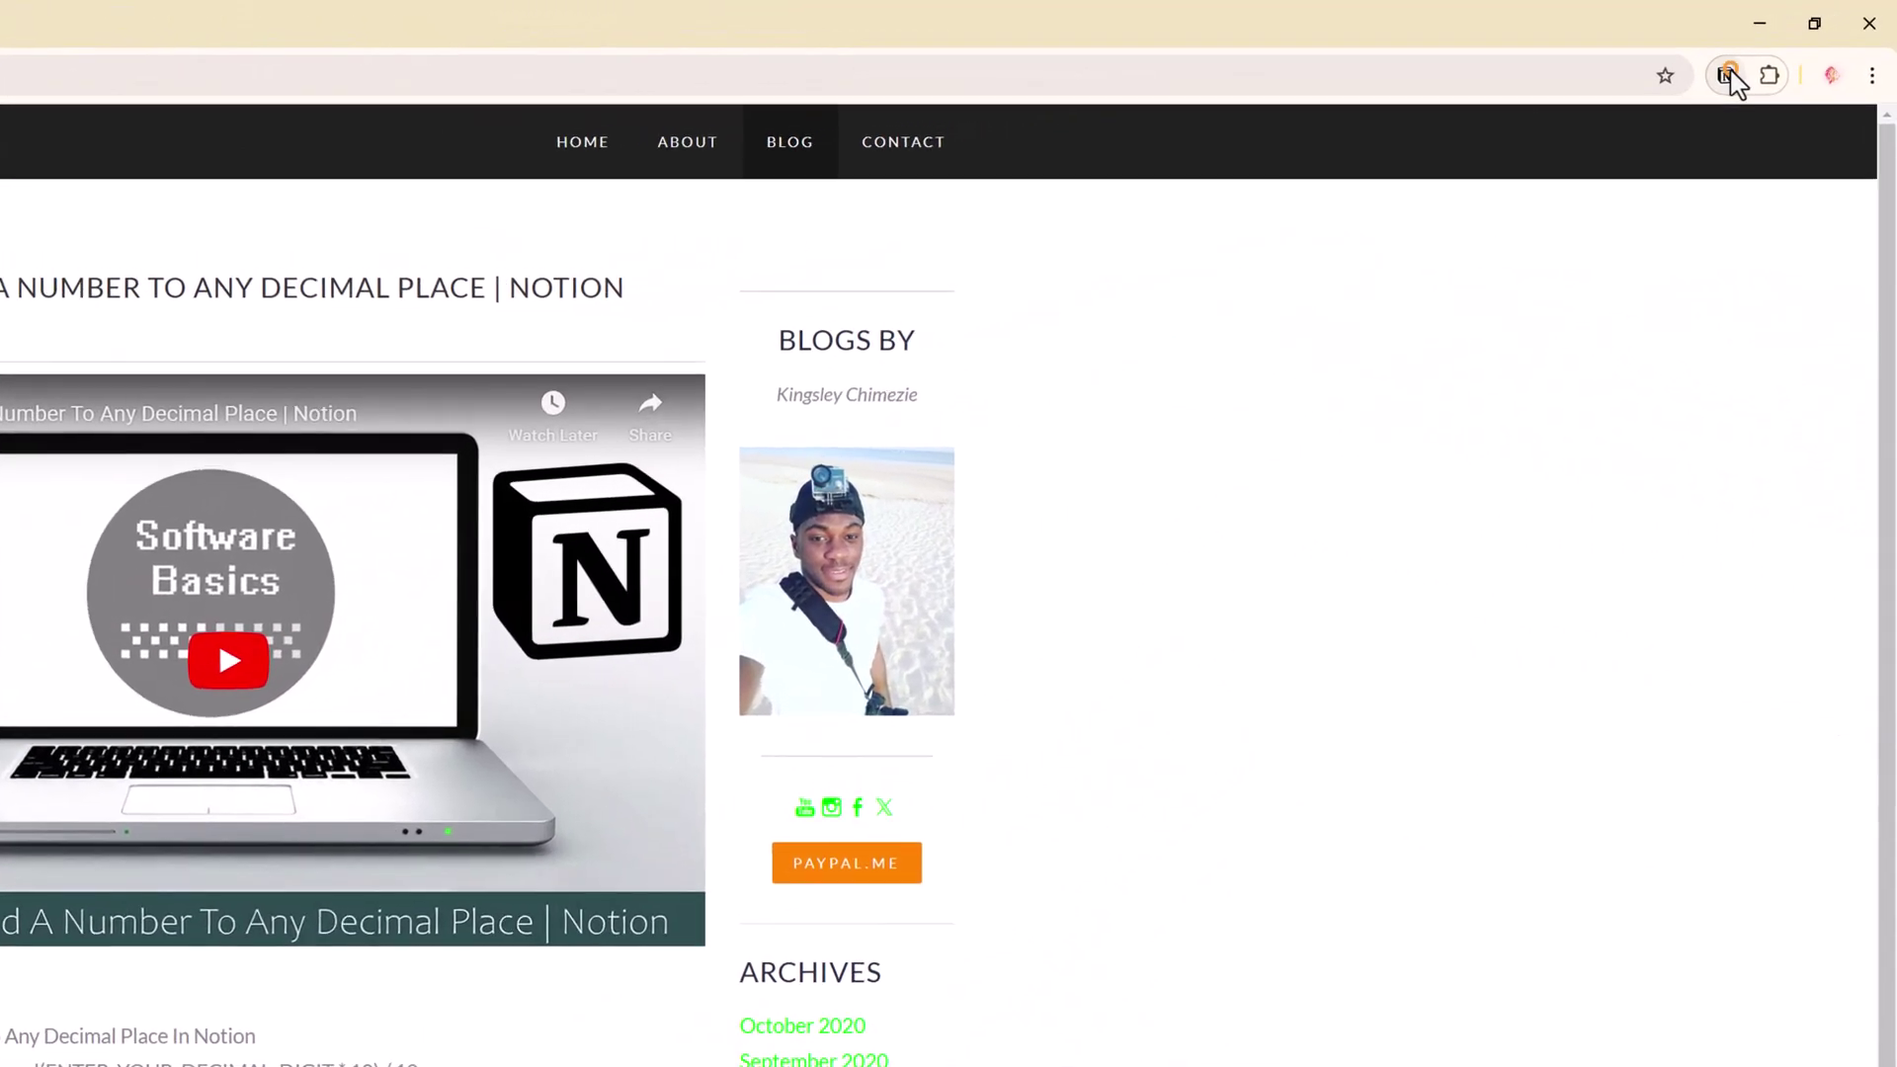
click(1791, 47)
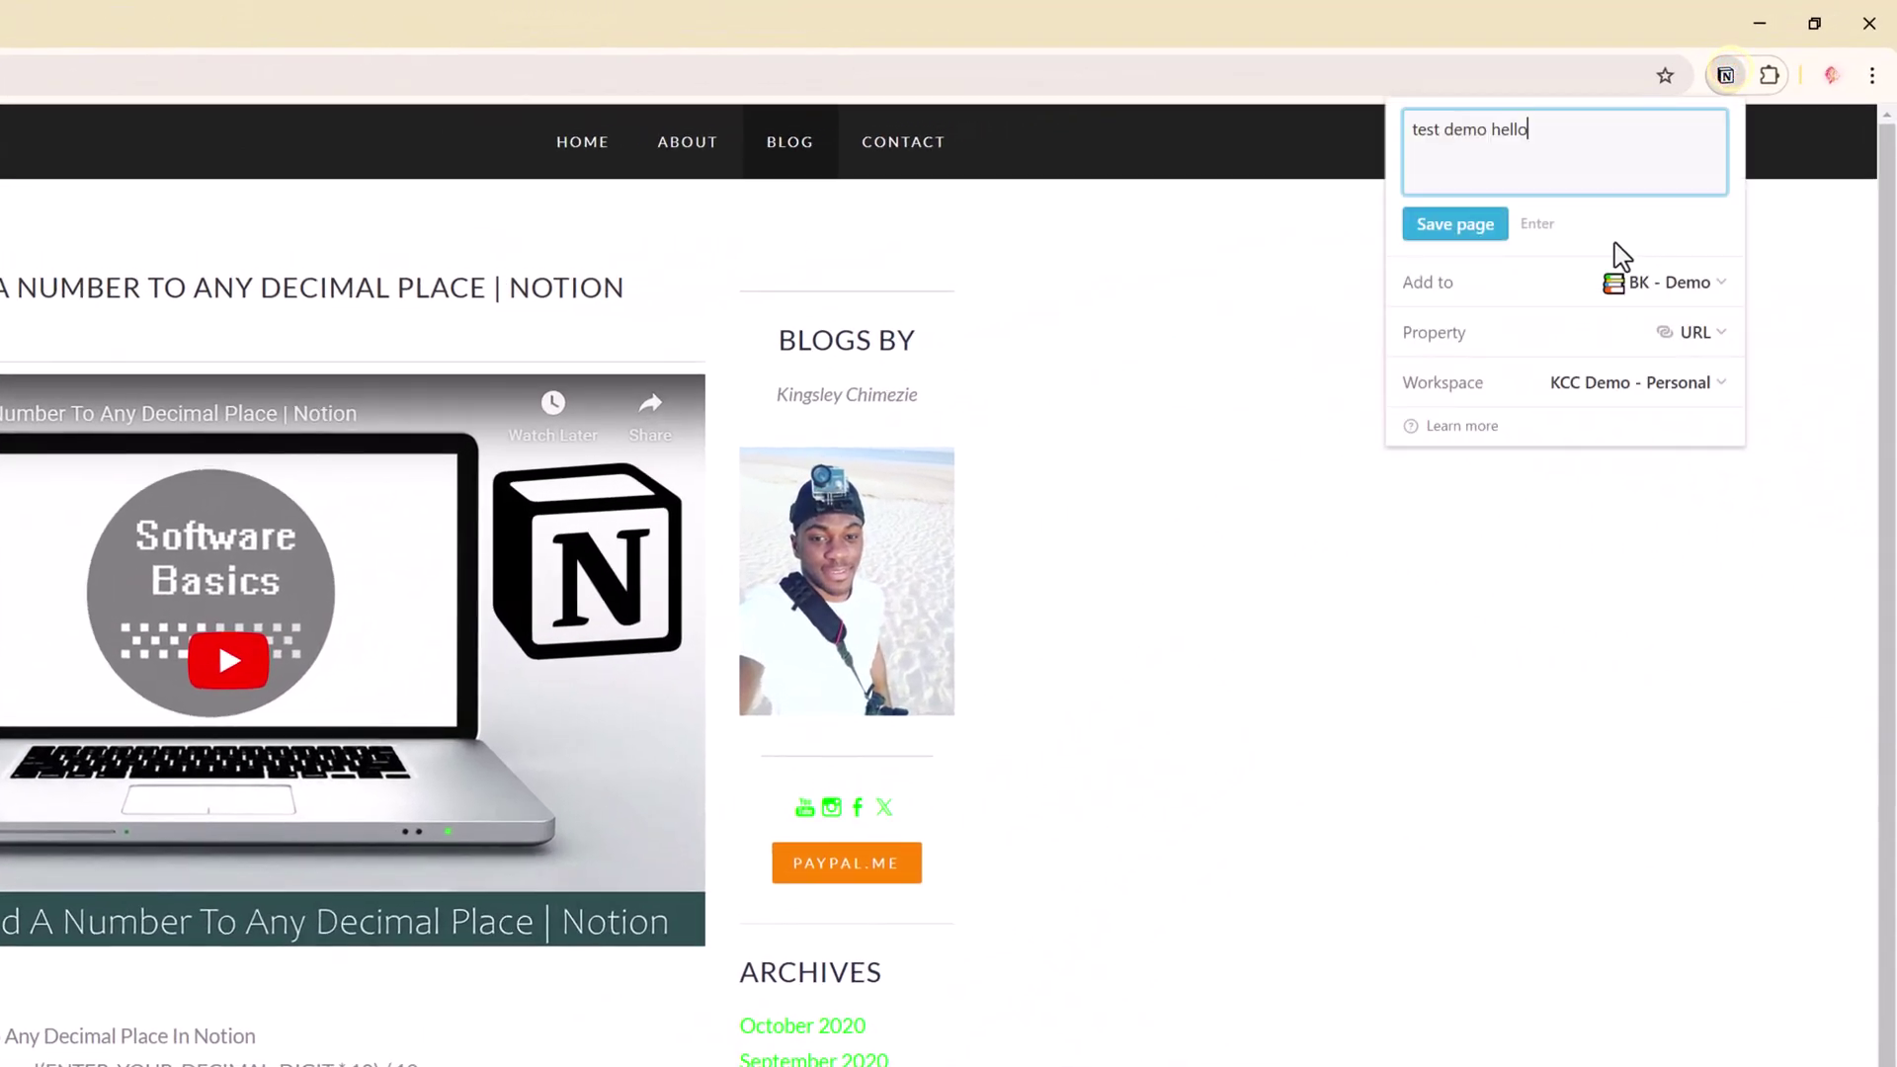
click(1559, 292)
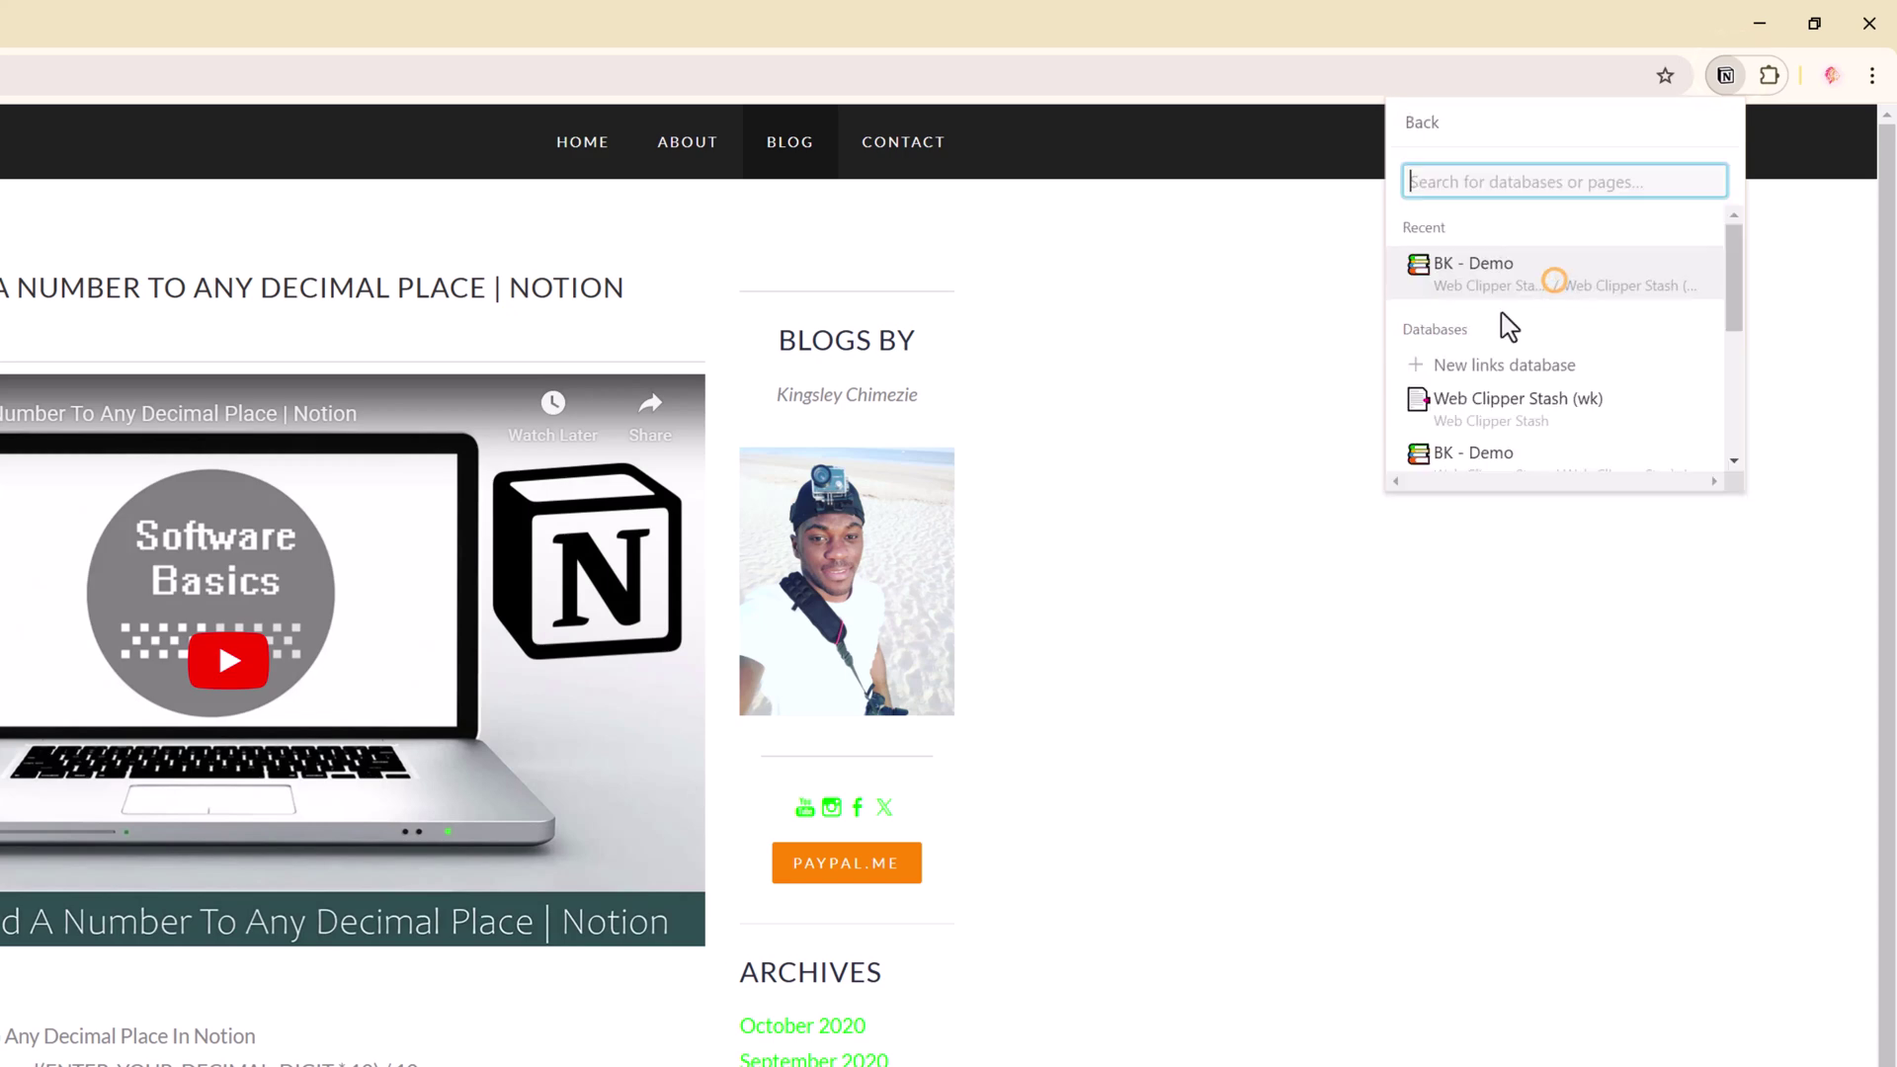
click(1490, 192)
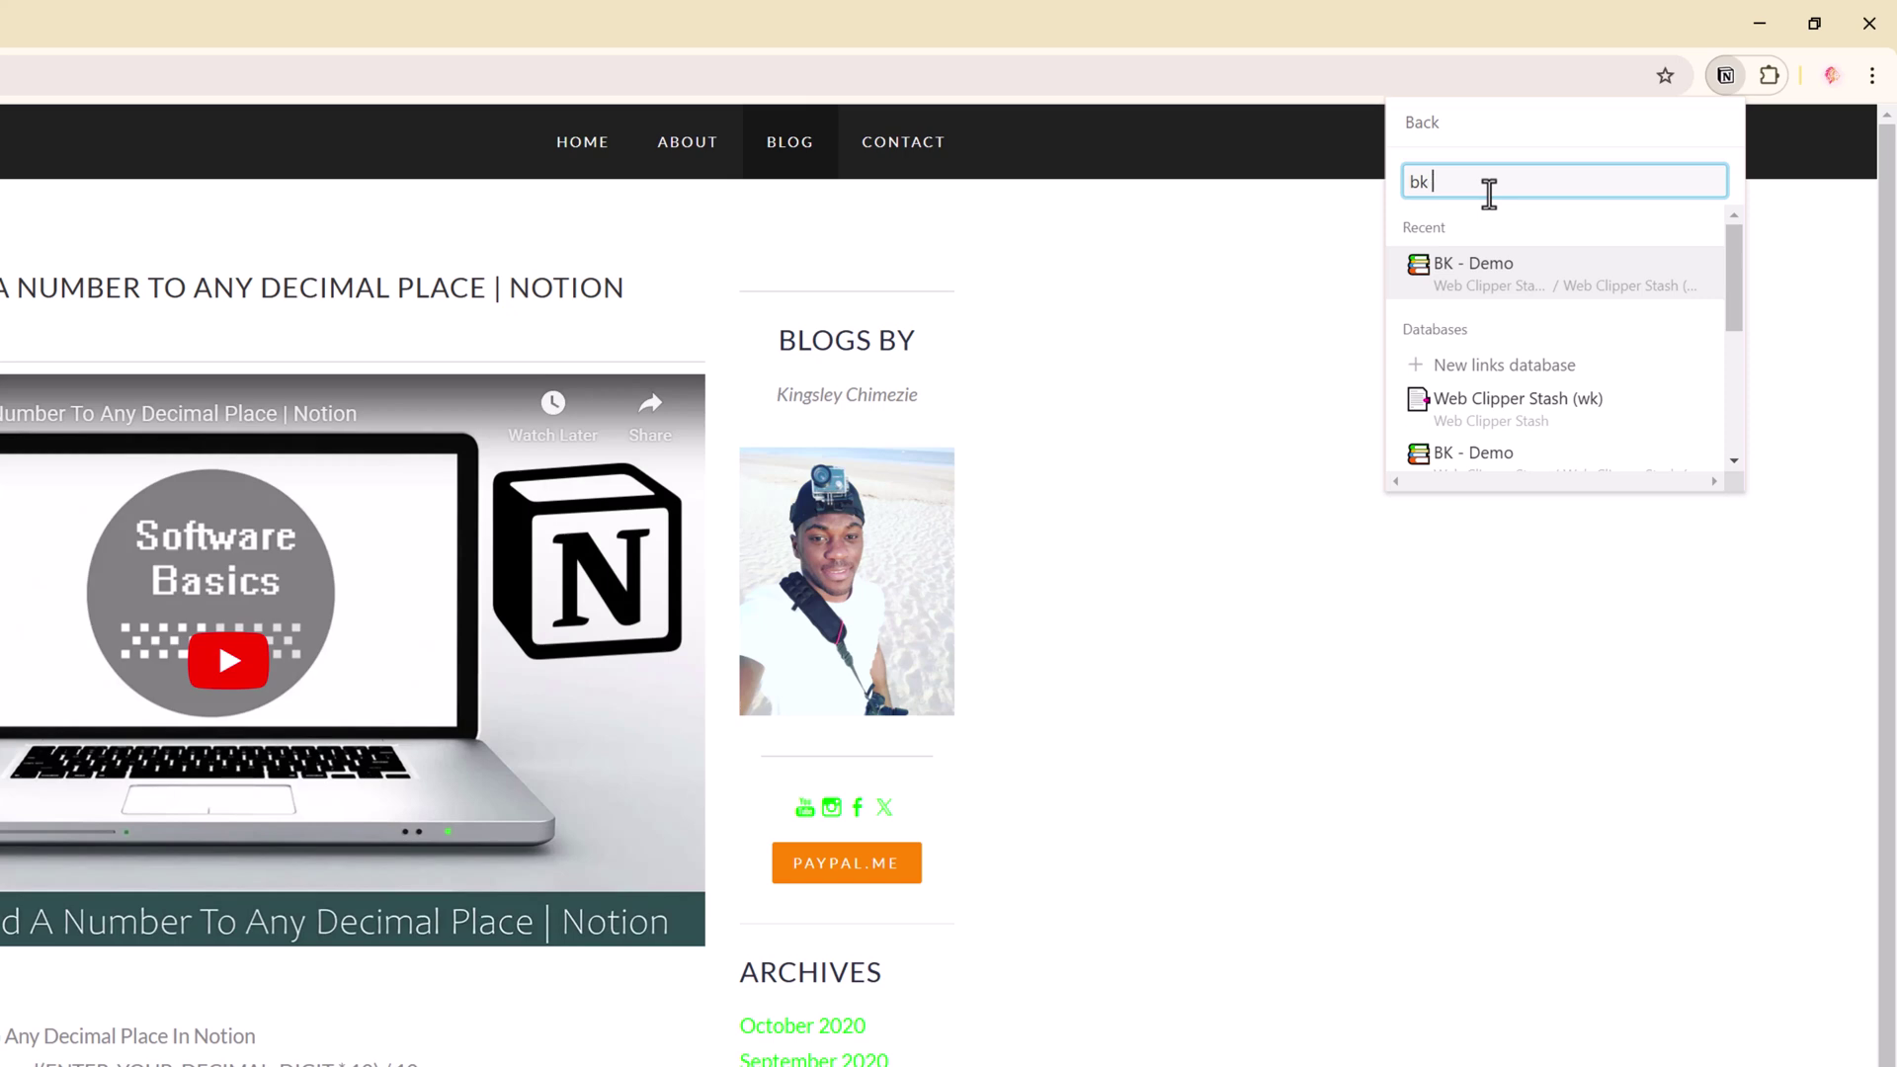
text(-)
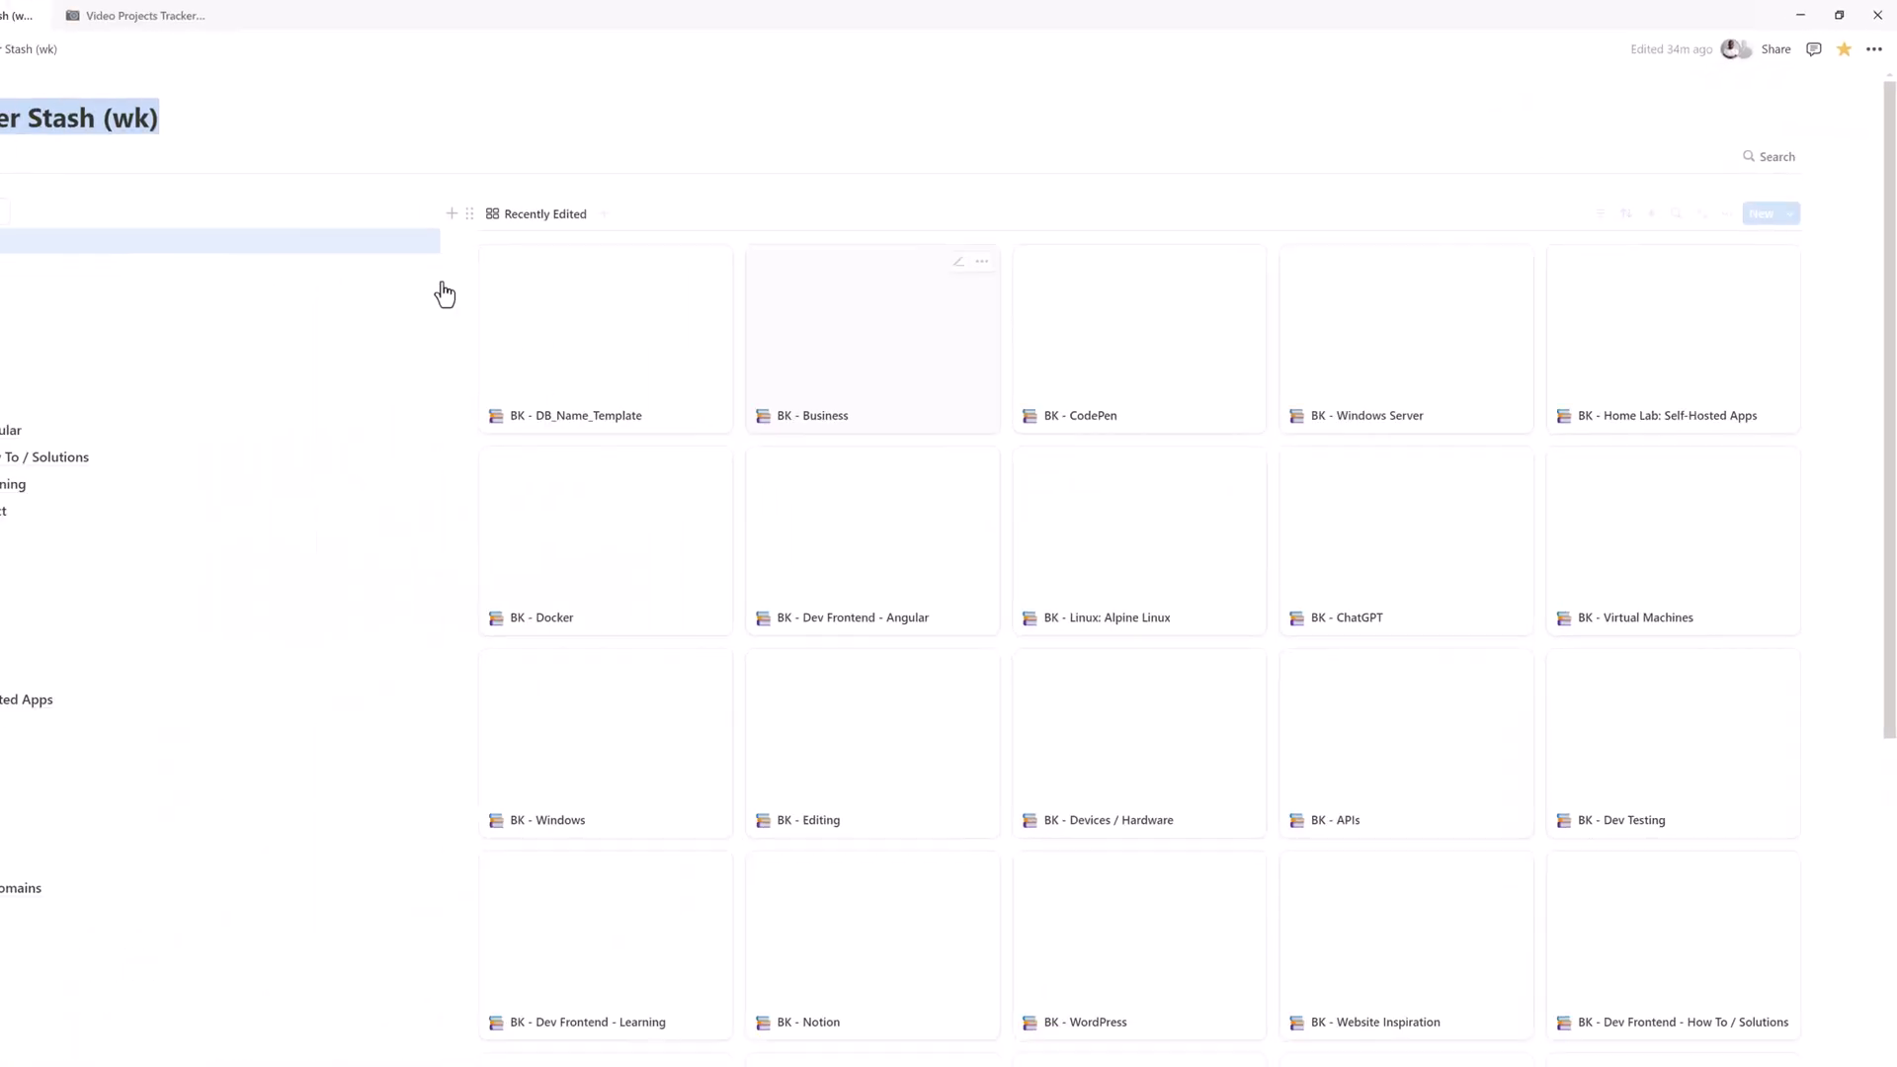
mouse_move(19, 41)
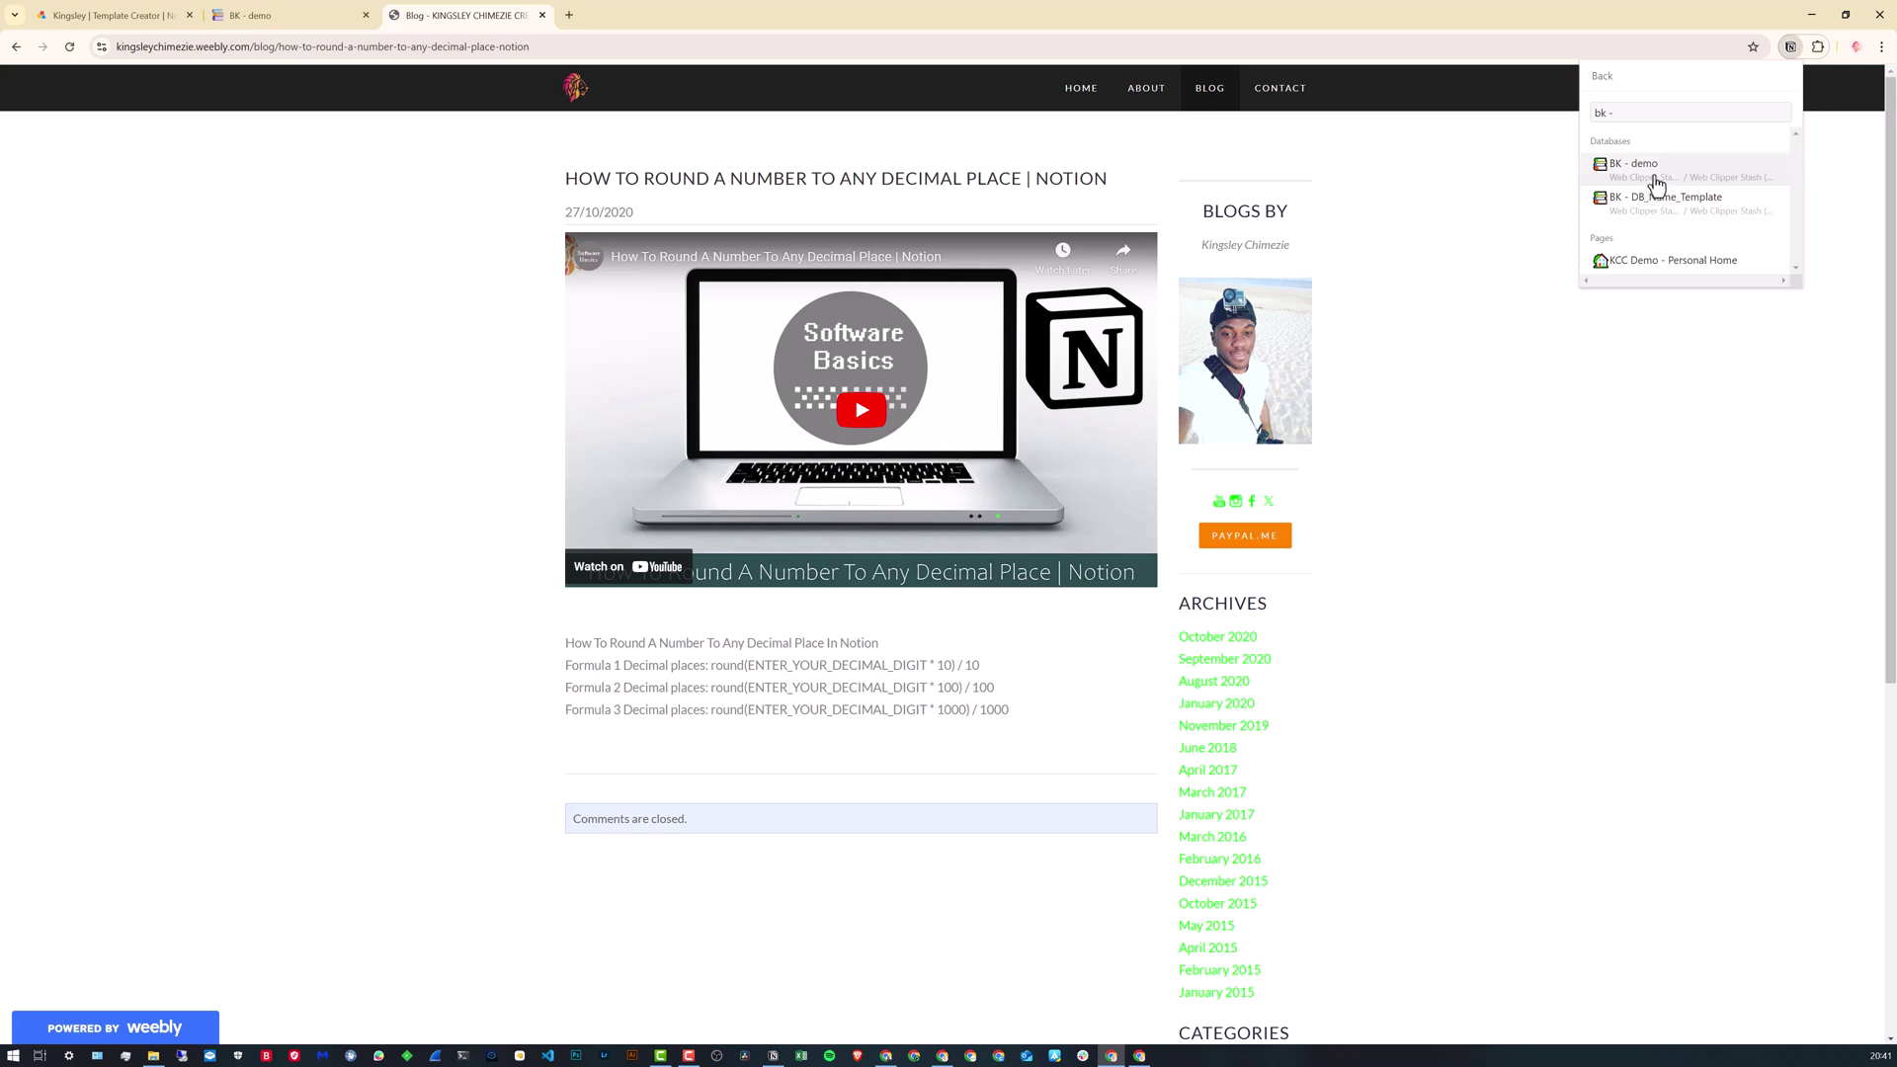
triple_click(1617, 116)
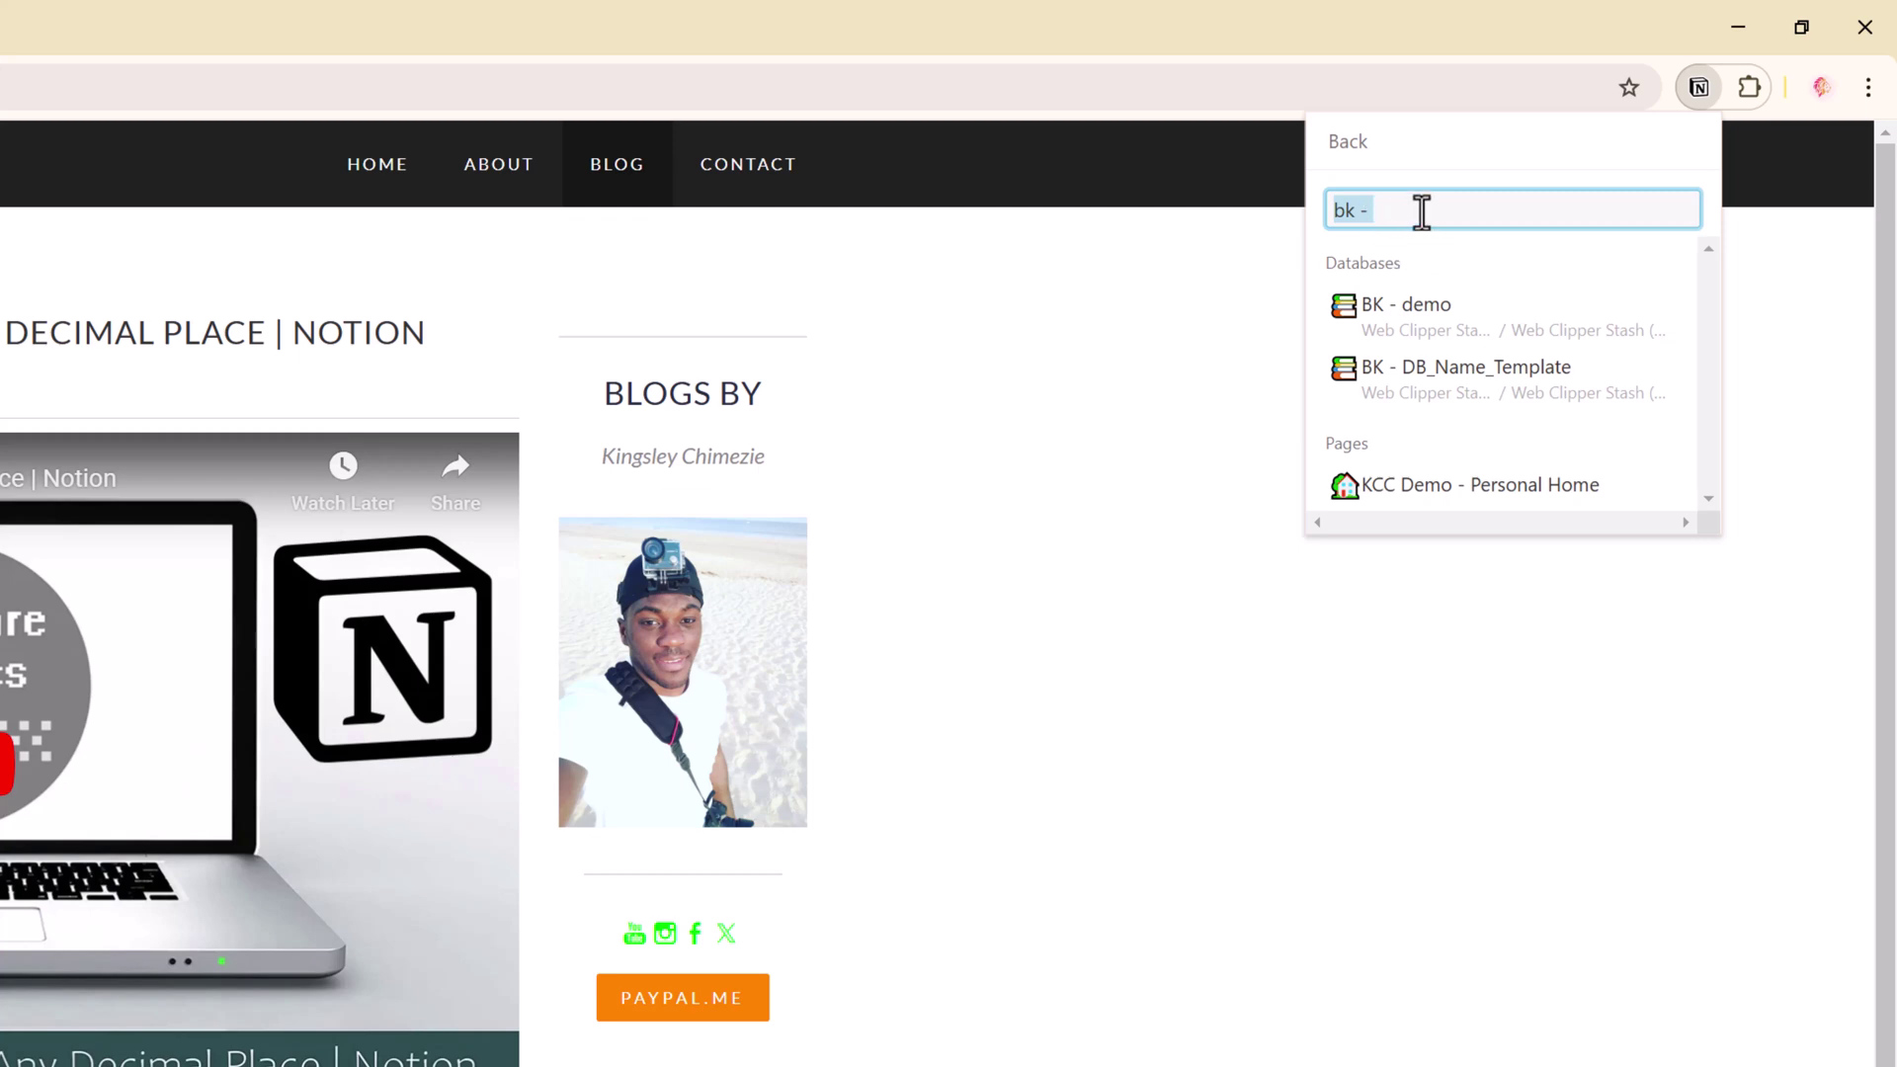
click(1421, 210)
drag(1402, 208, 1352, 207)
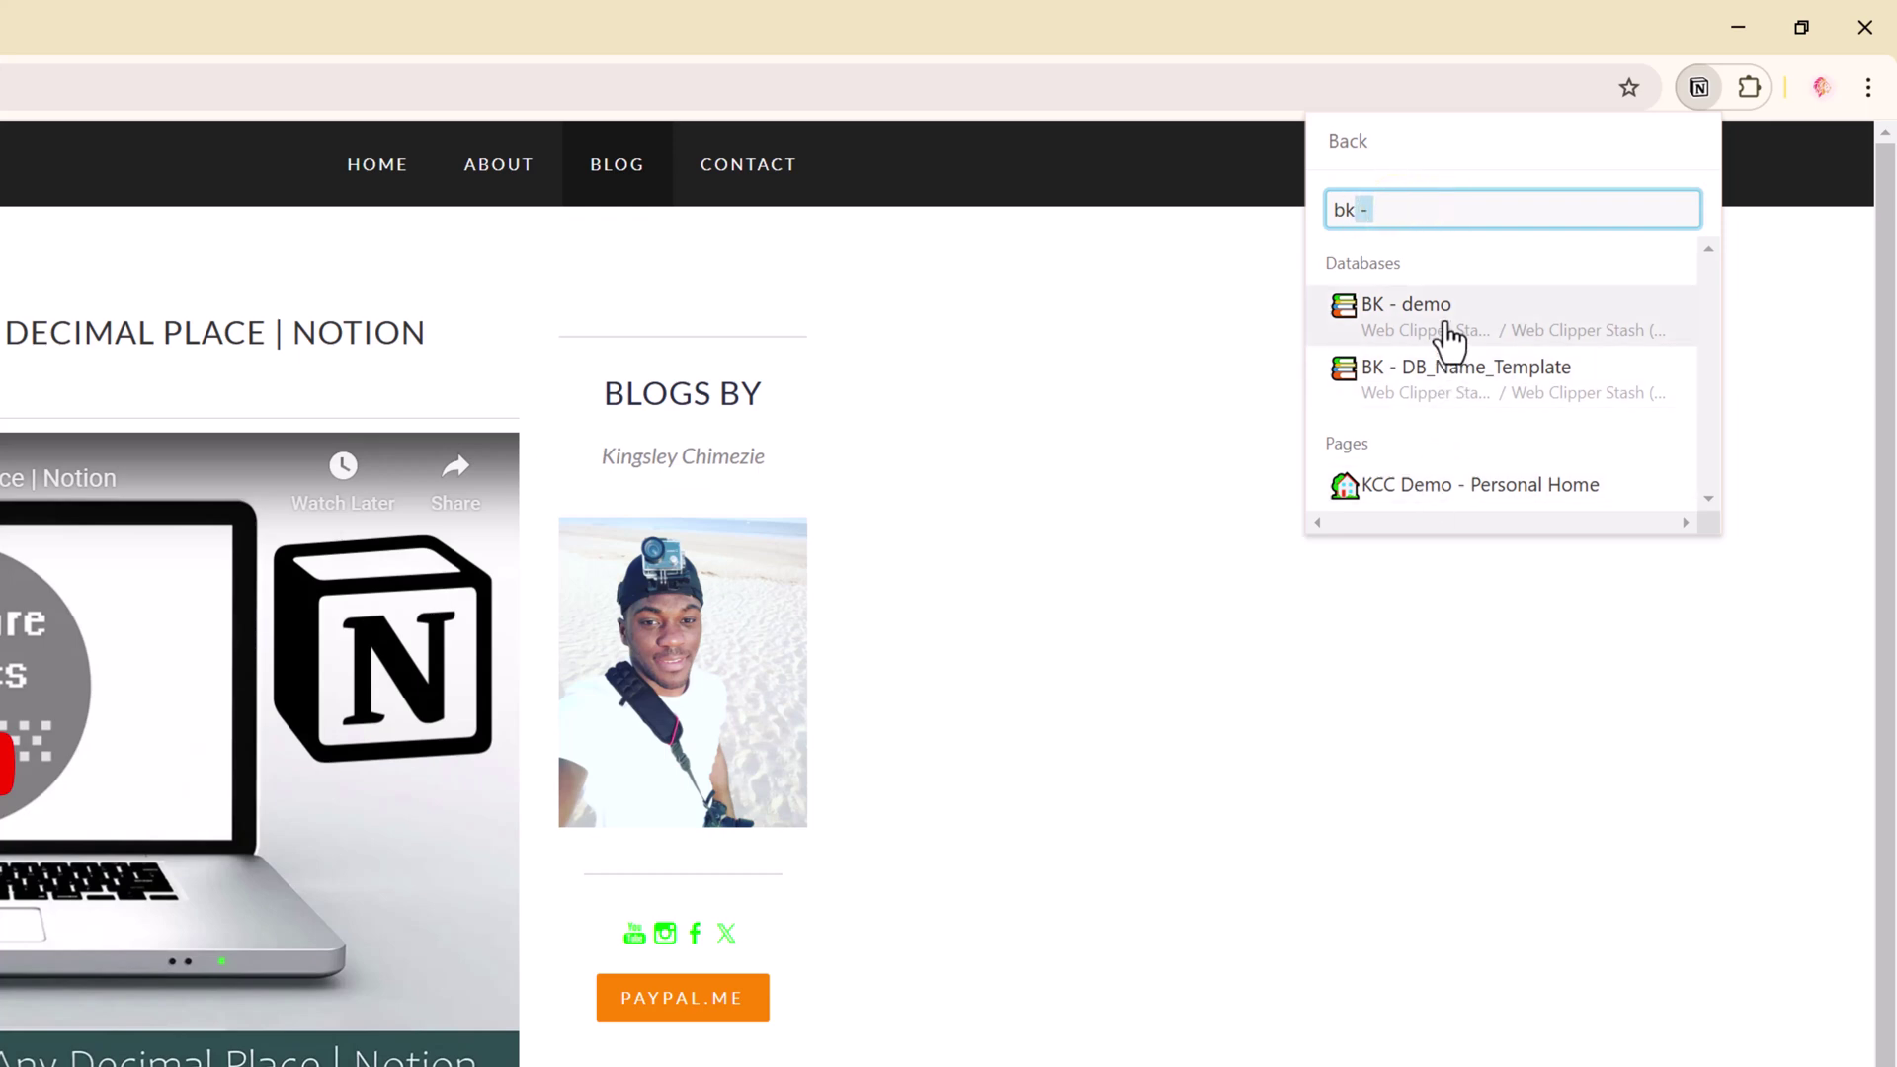
click(1400, 326)
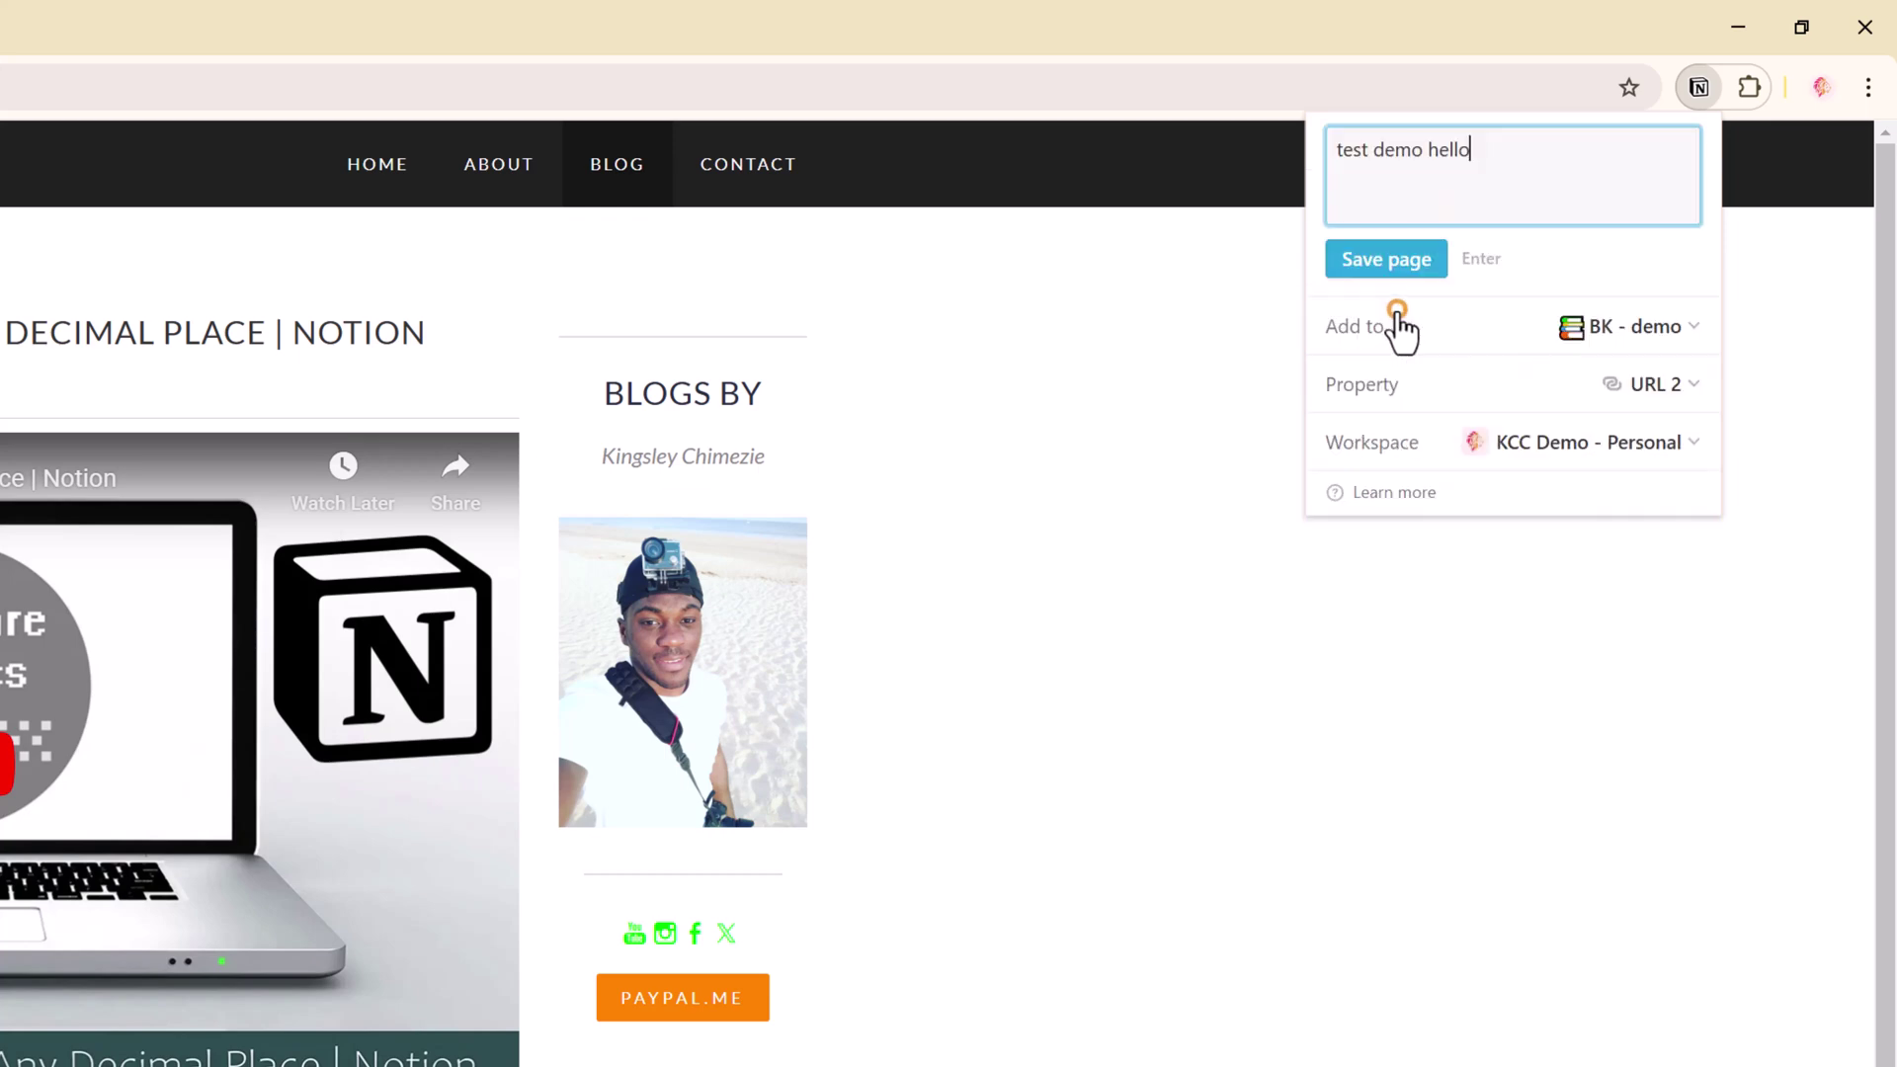
Save the blog post to BK - demo with the title "test demo hello" and its link stored in the URL property.
click(1414, 147)
drag(1497, 161, 1343, 156)
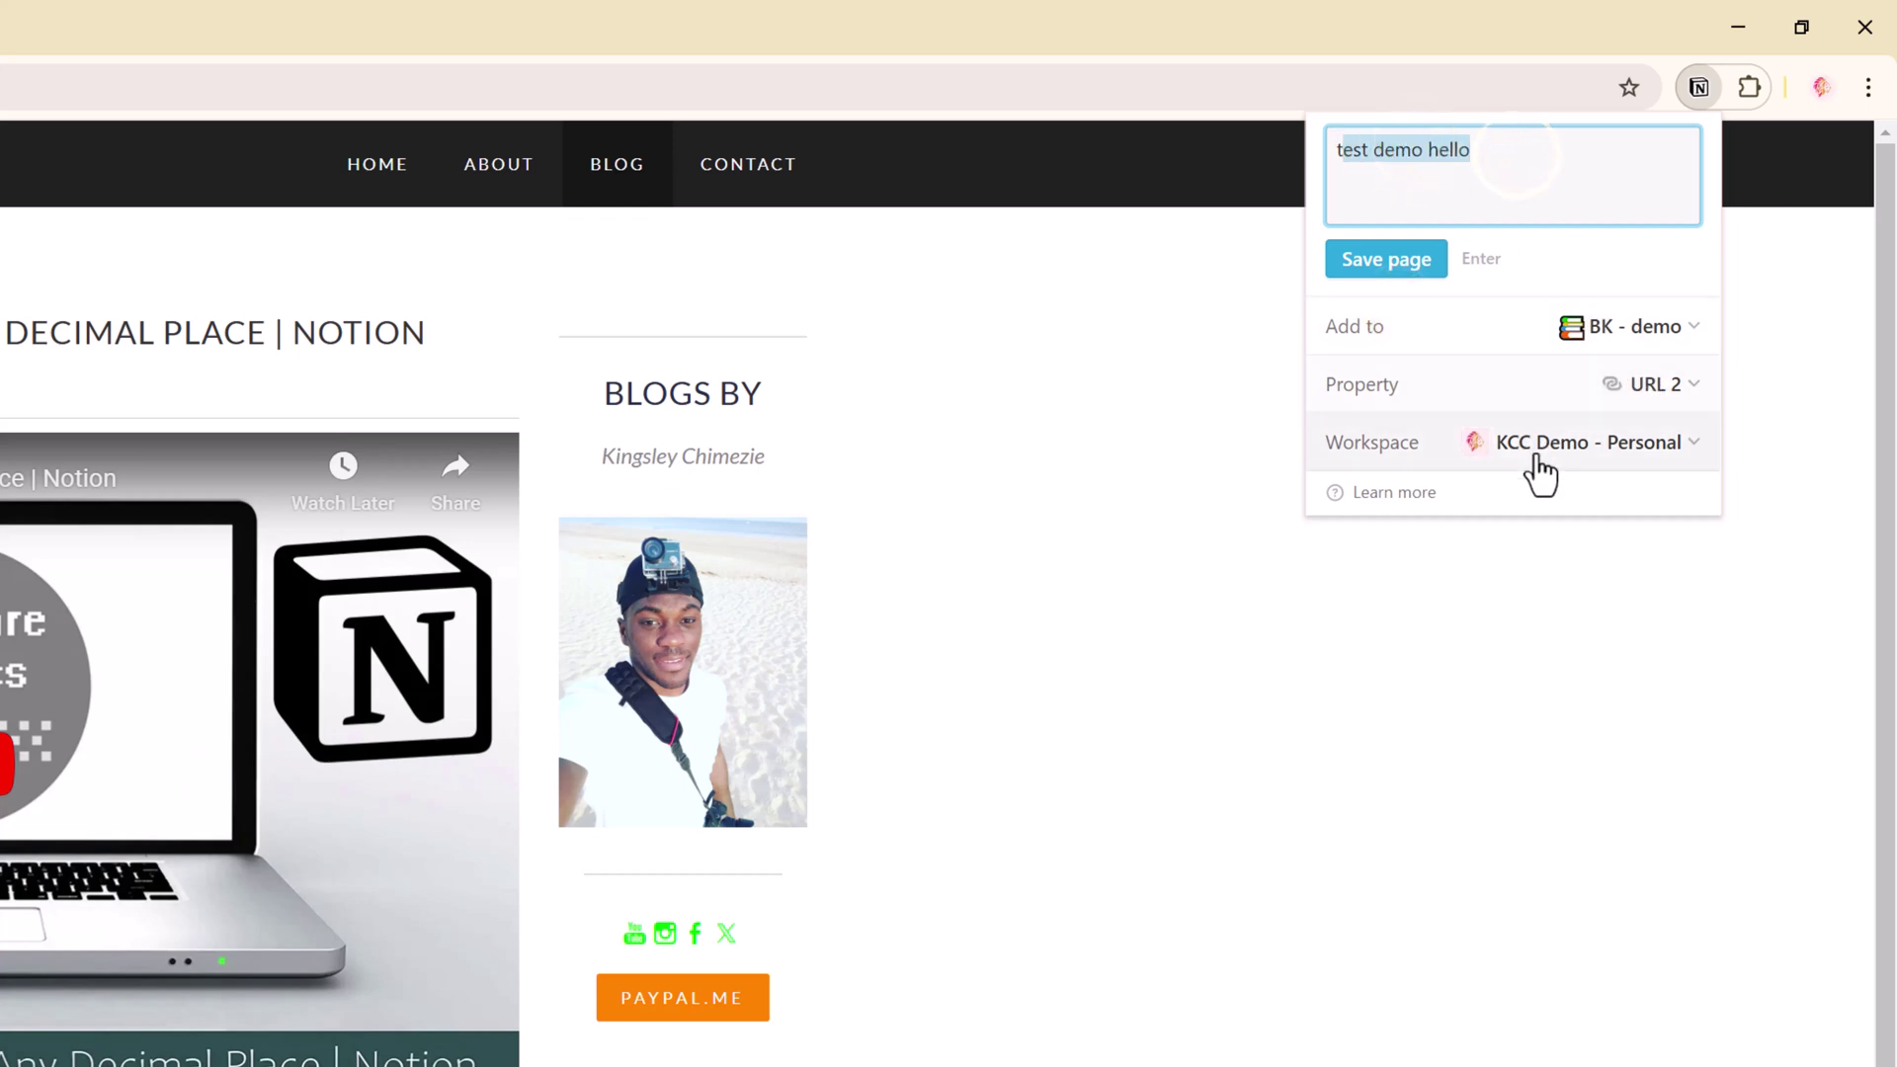
click(1670, 395)
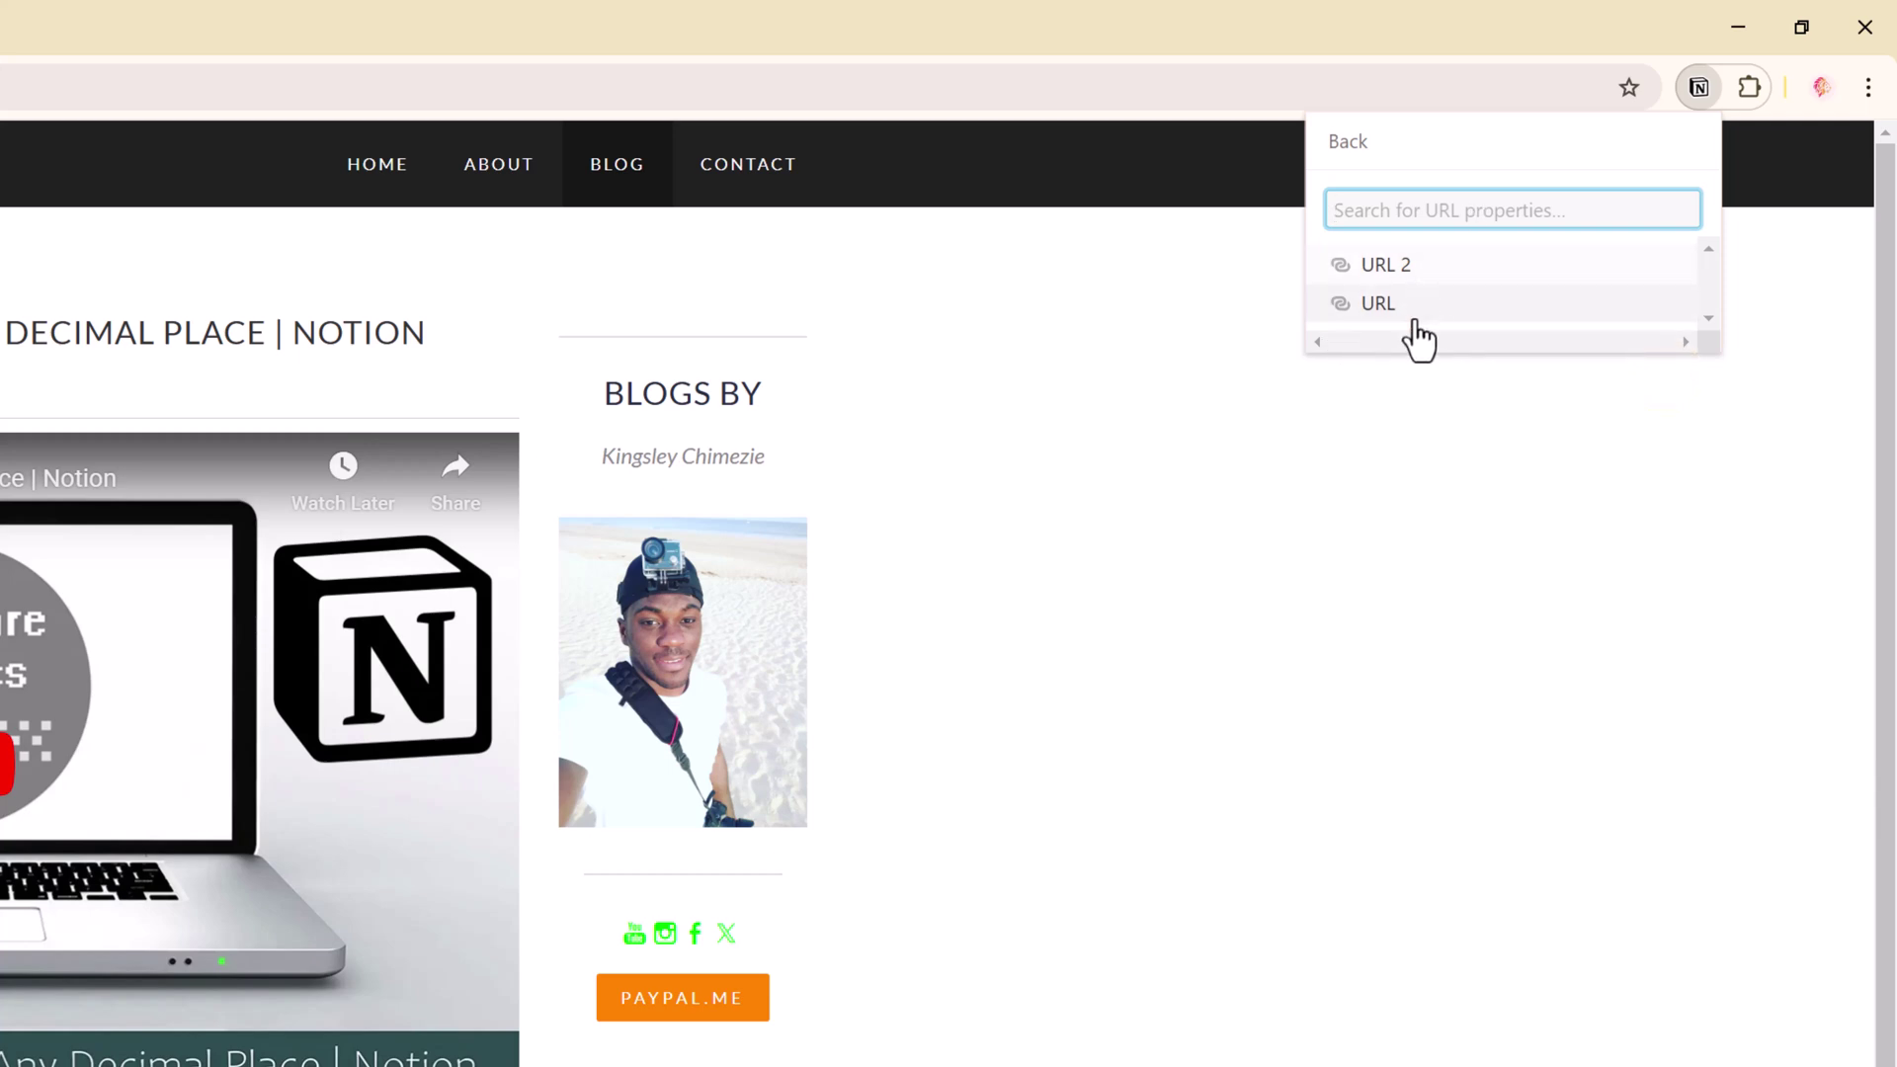
click(1429, 299)
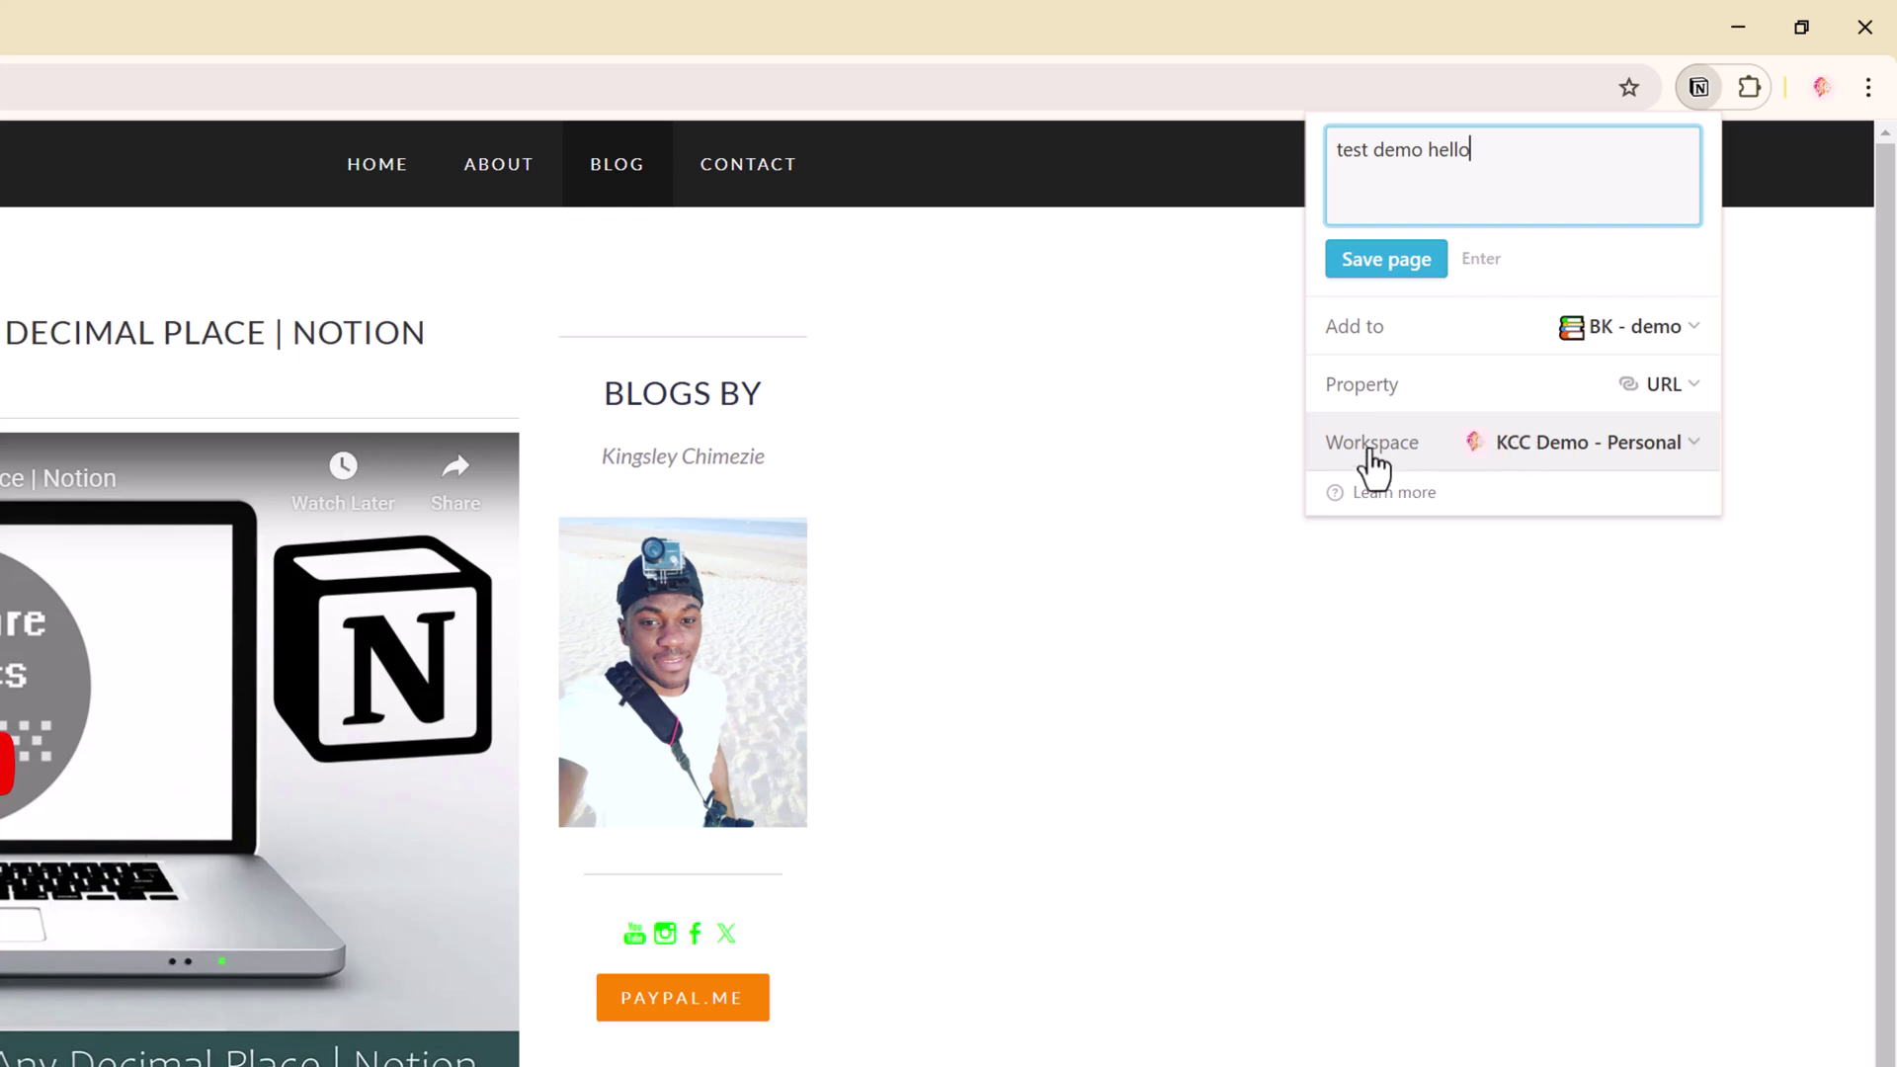
click(1384, 259)
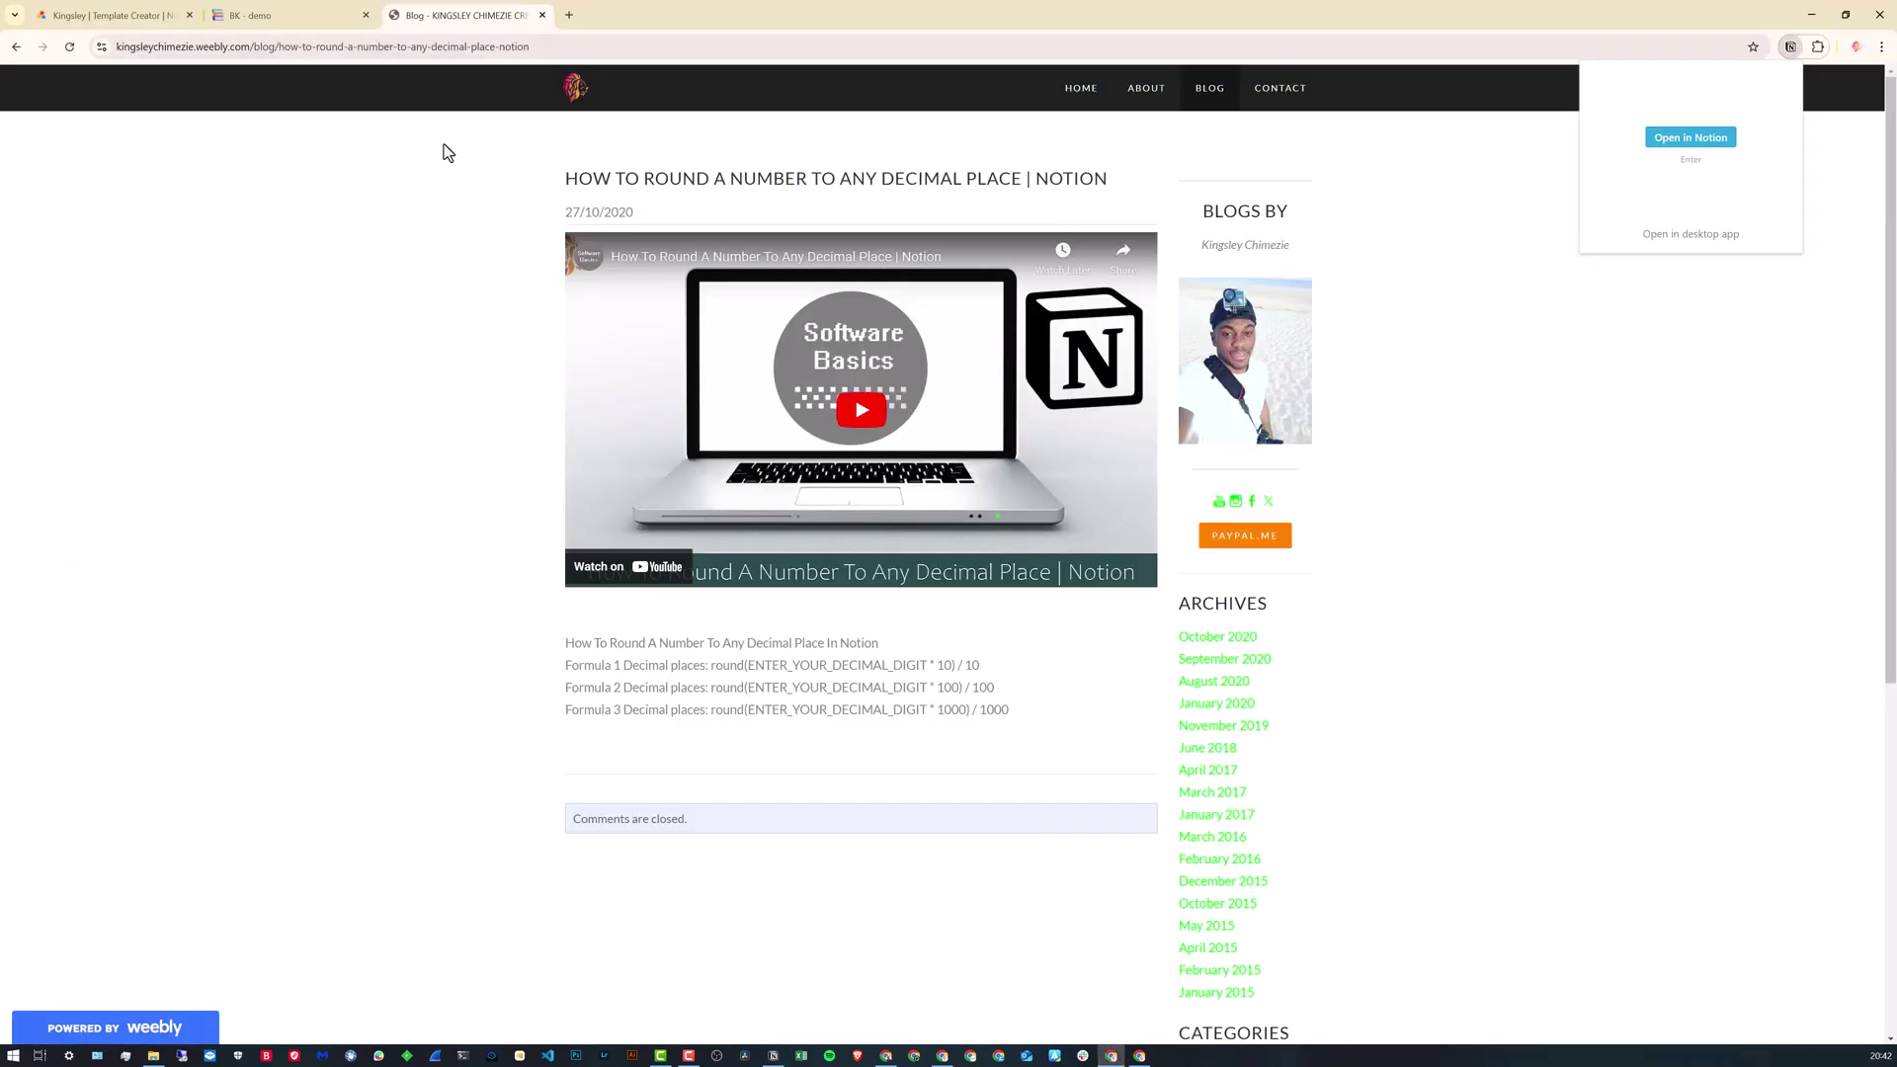
Open the clipped page "test demo hello" in the BK - demo database and review its properties, embedded video and formula text.
click(259, 17)
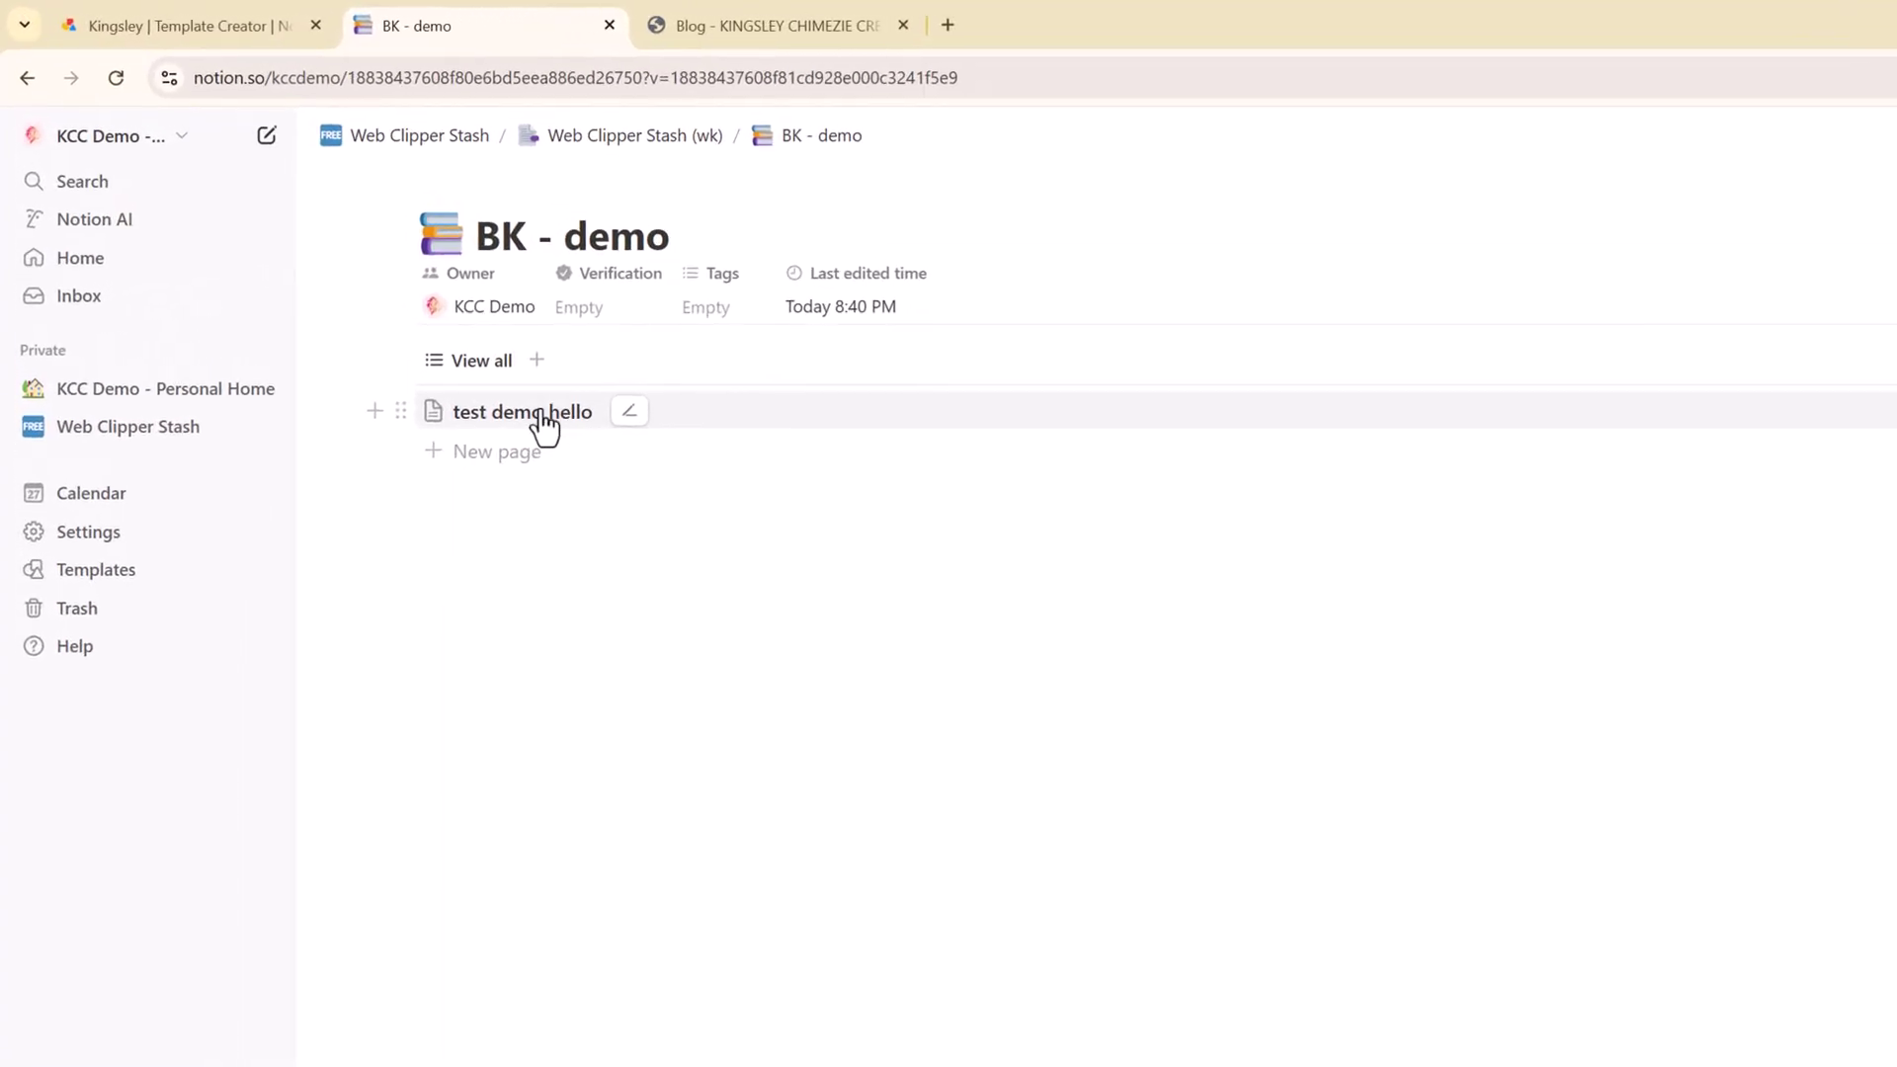
click(536, 411)
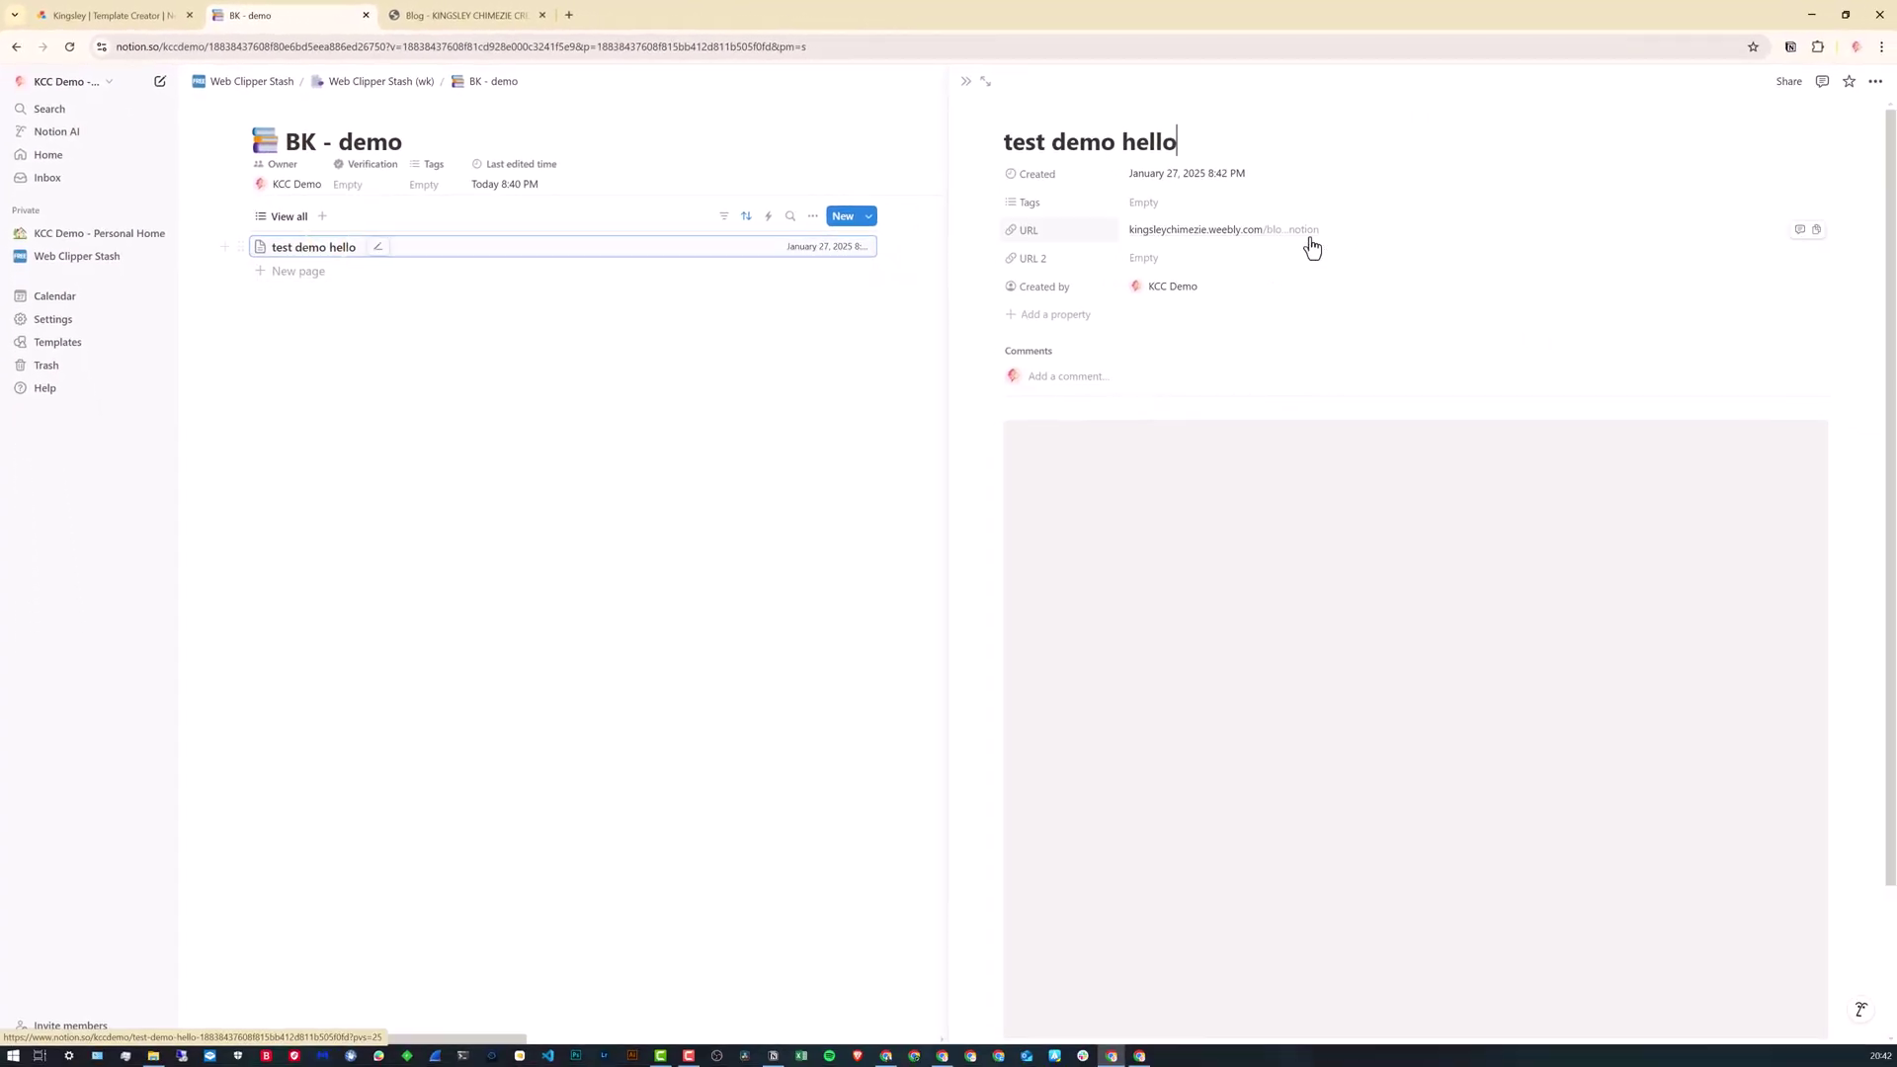
scroll(1224, 525, down, 3)
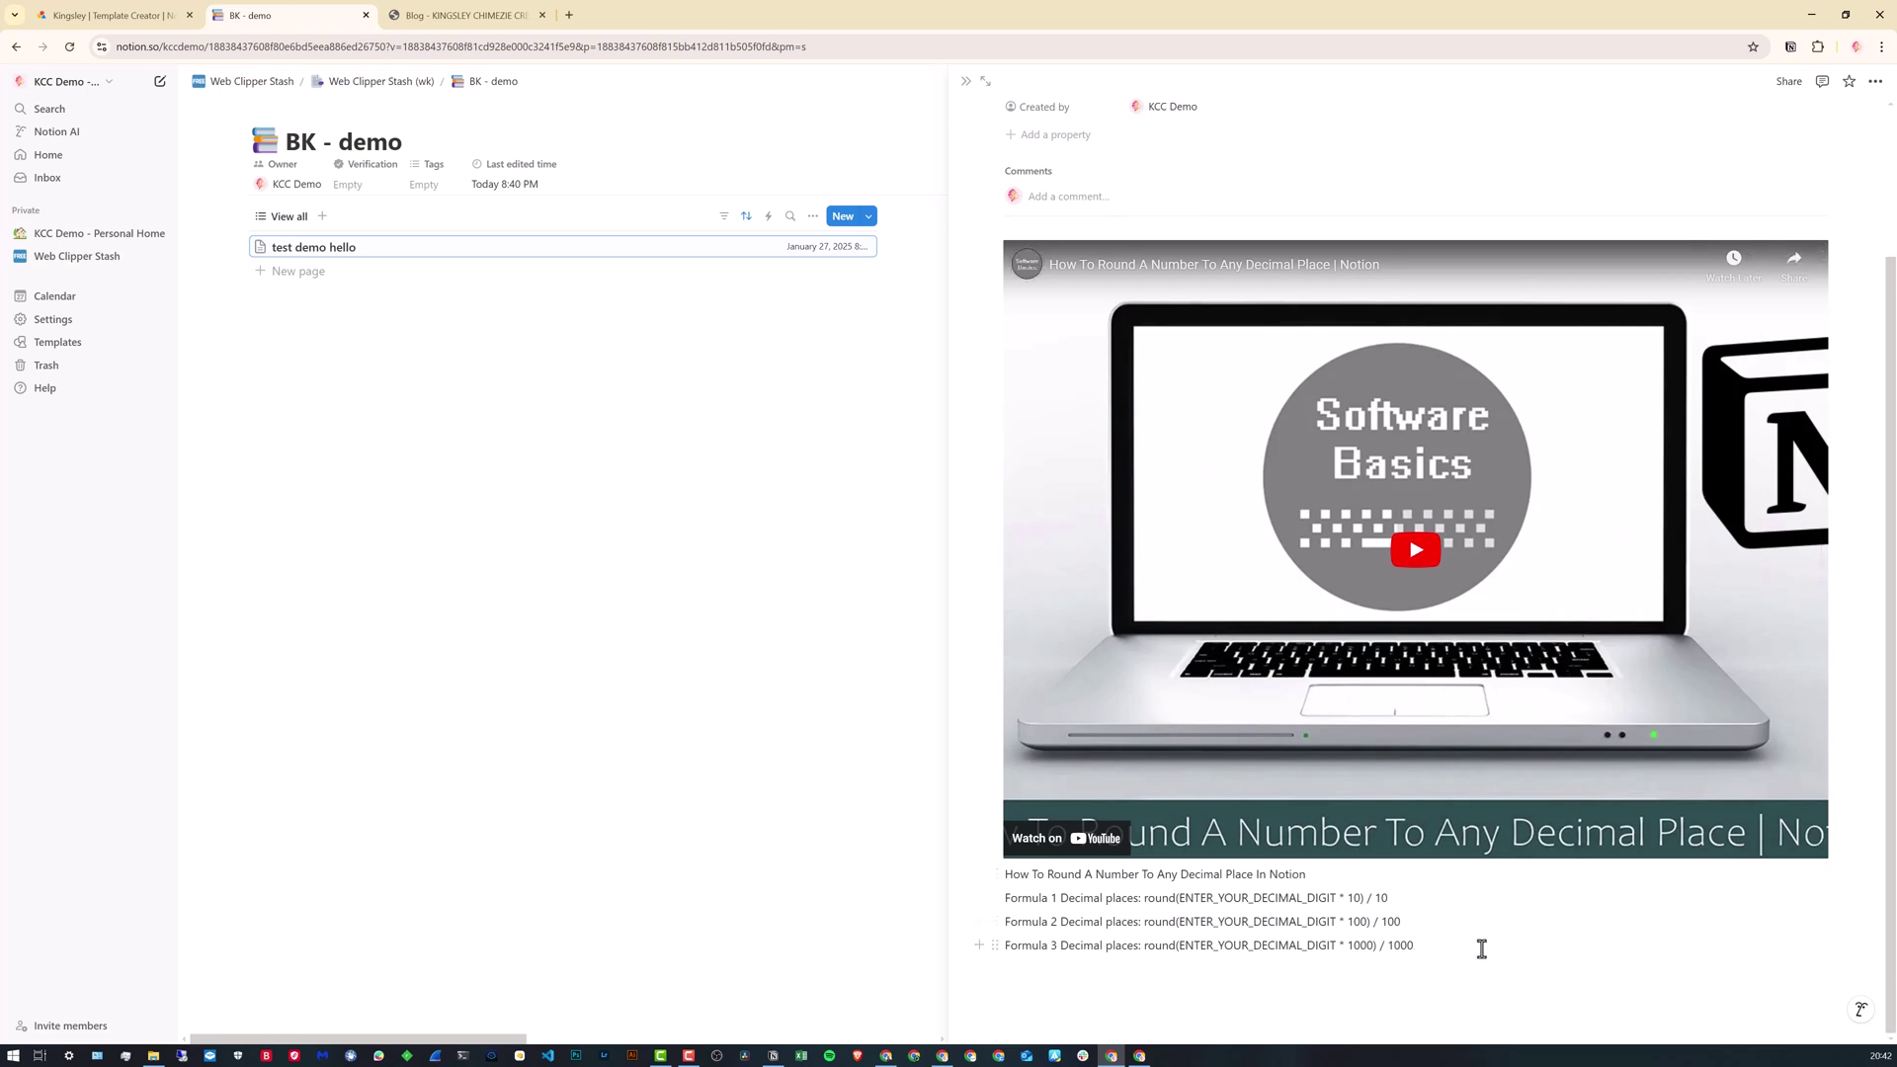
drag(1475, 940, 1413, 692)
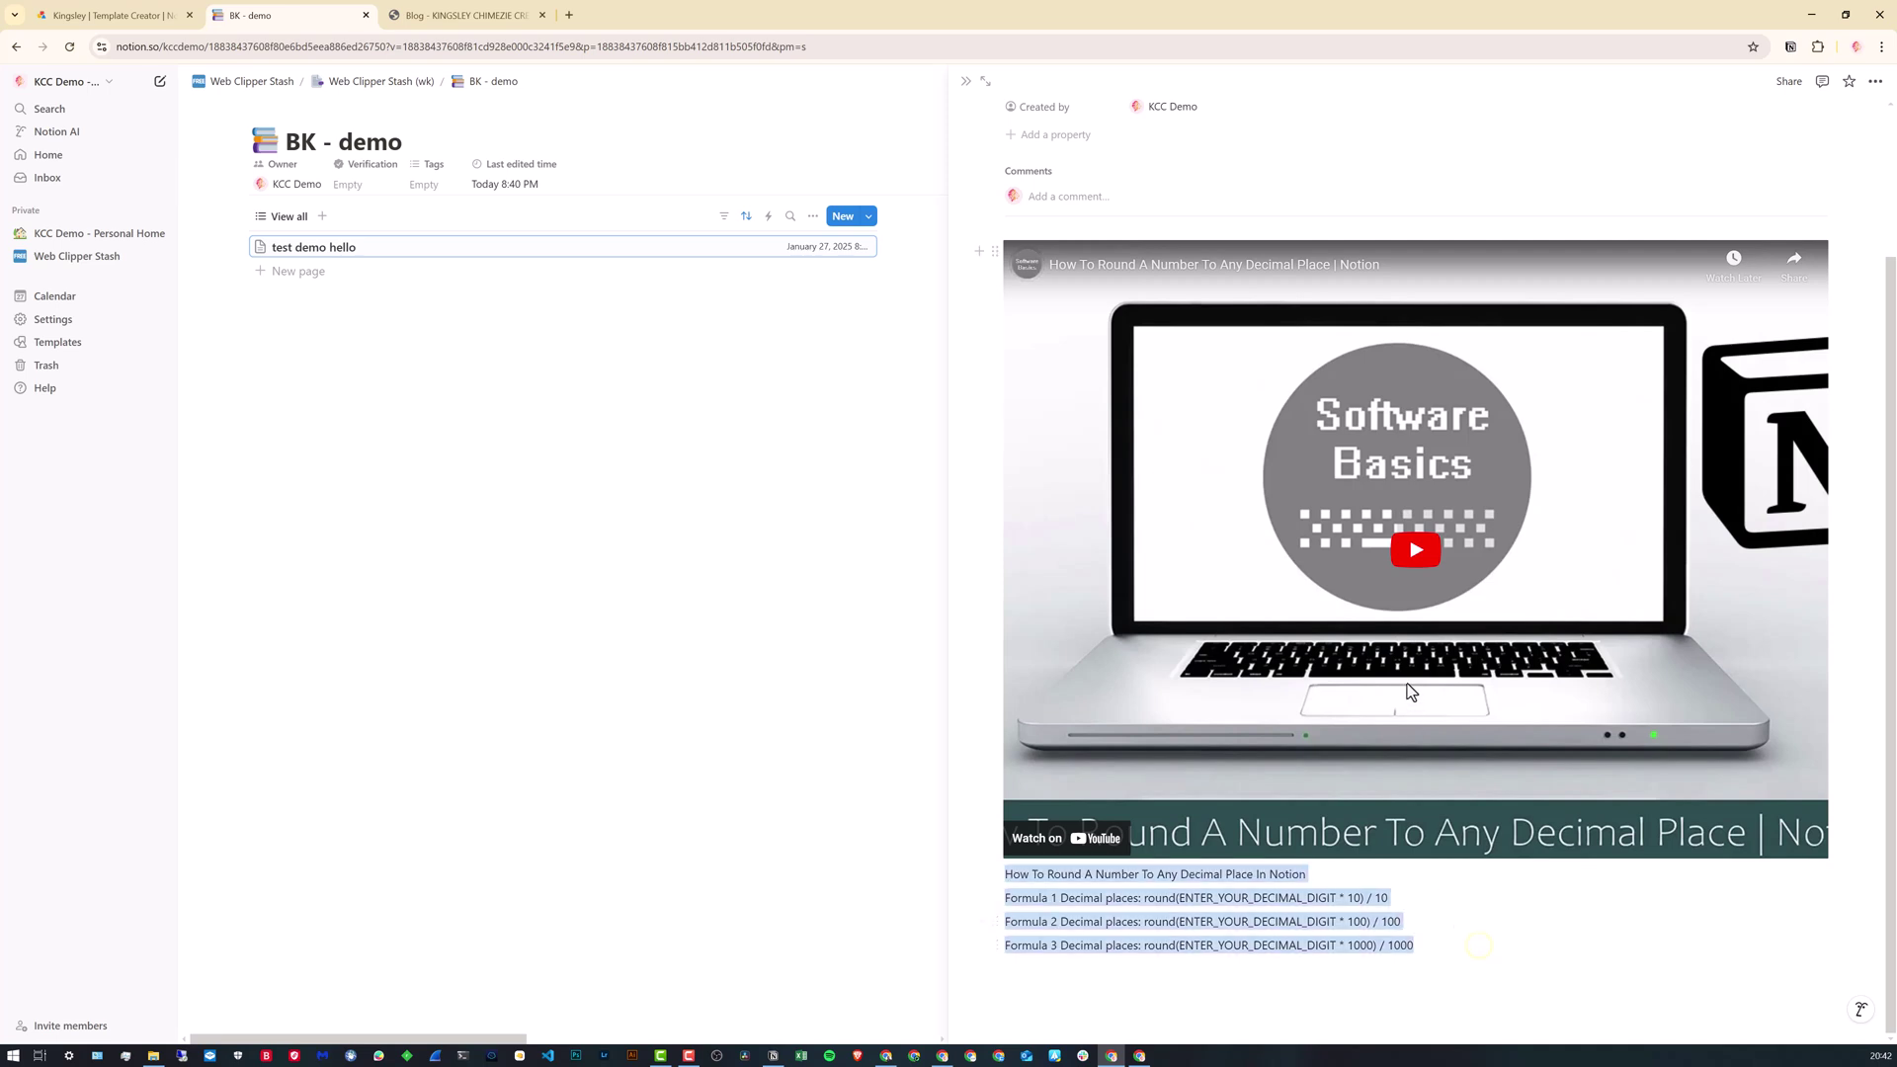
drag(1289, 483, 1287, 351)
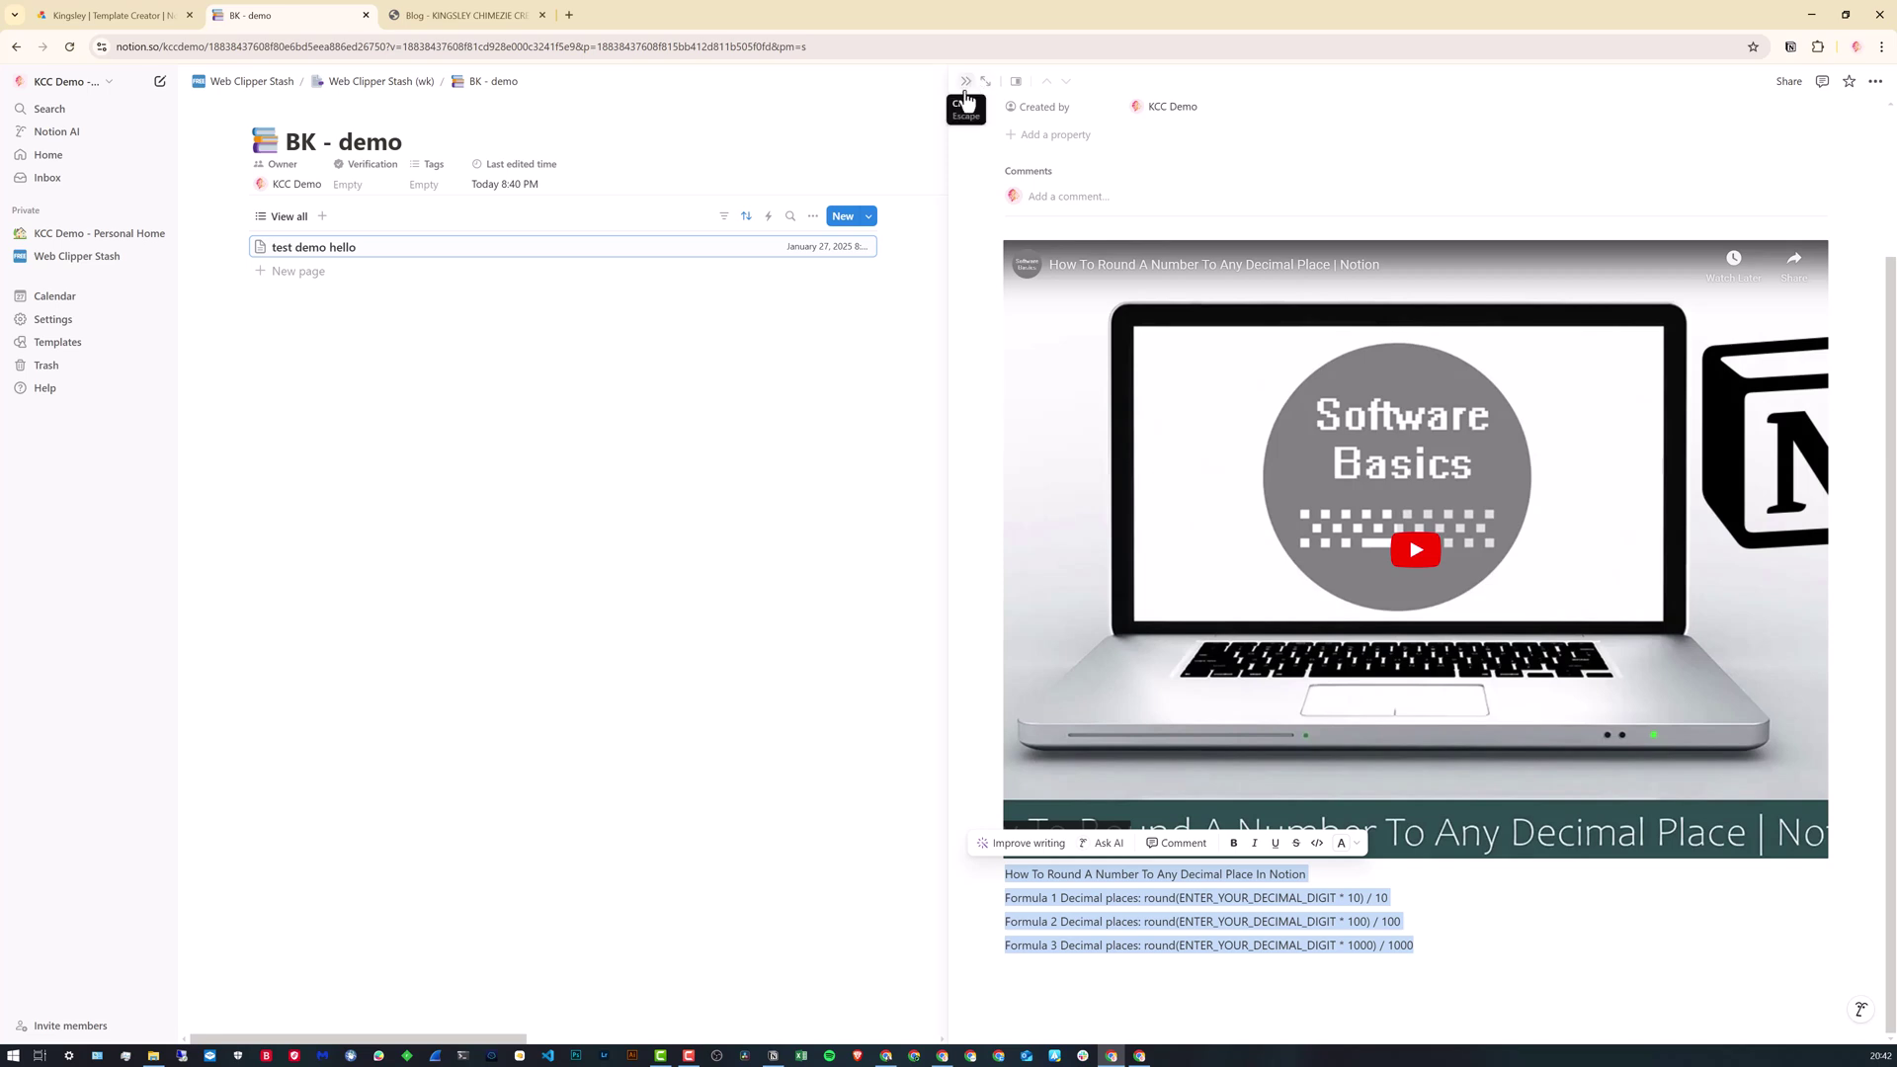
Return to the template creator's marketplace profile and open the Web Clipper Stash template's details.
click(79, 15)
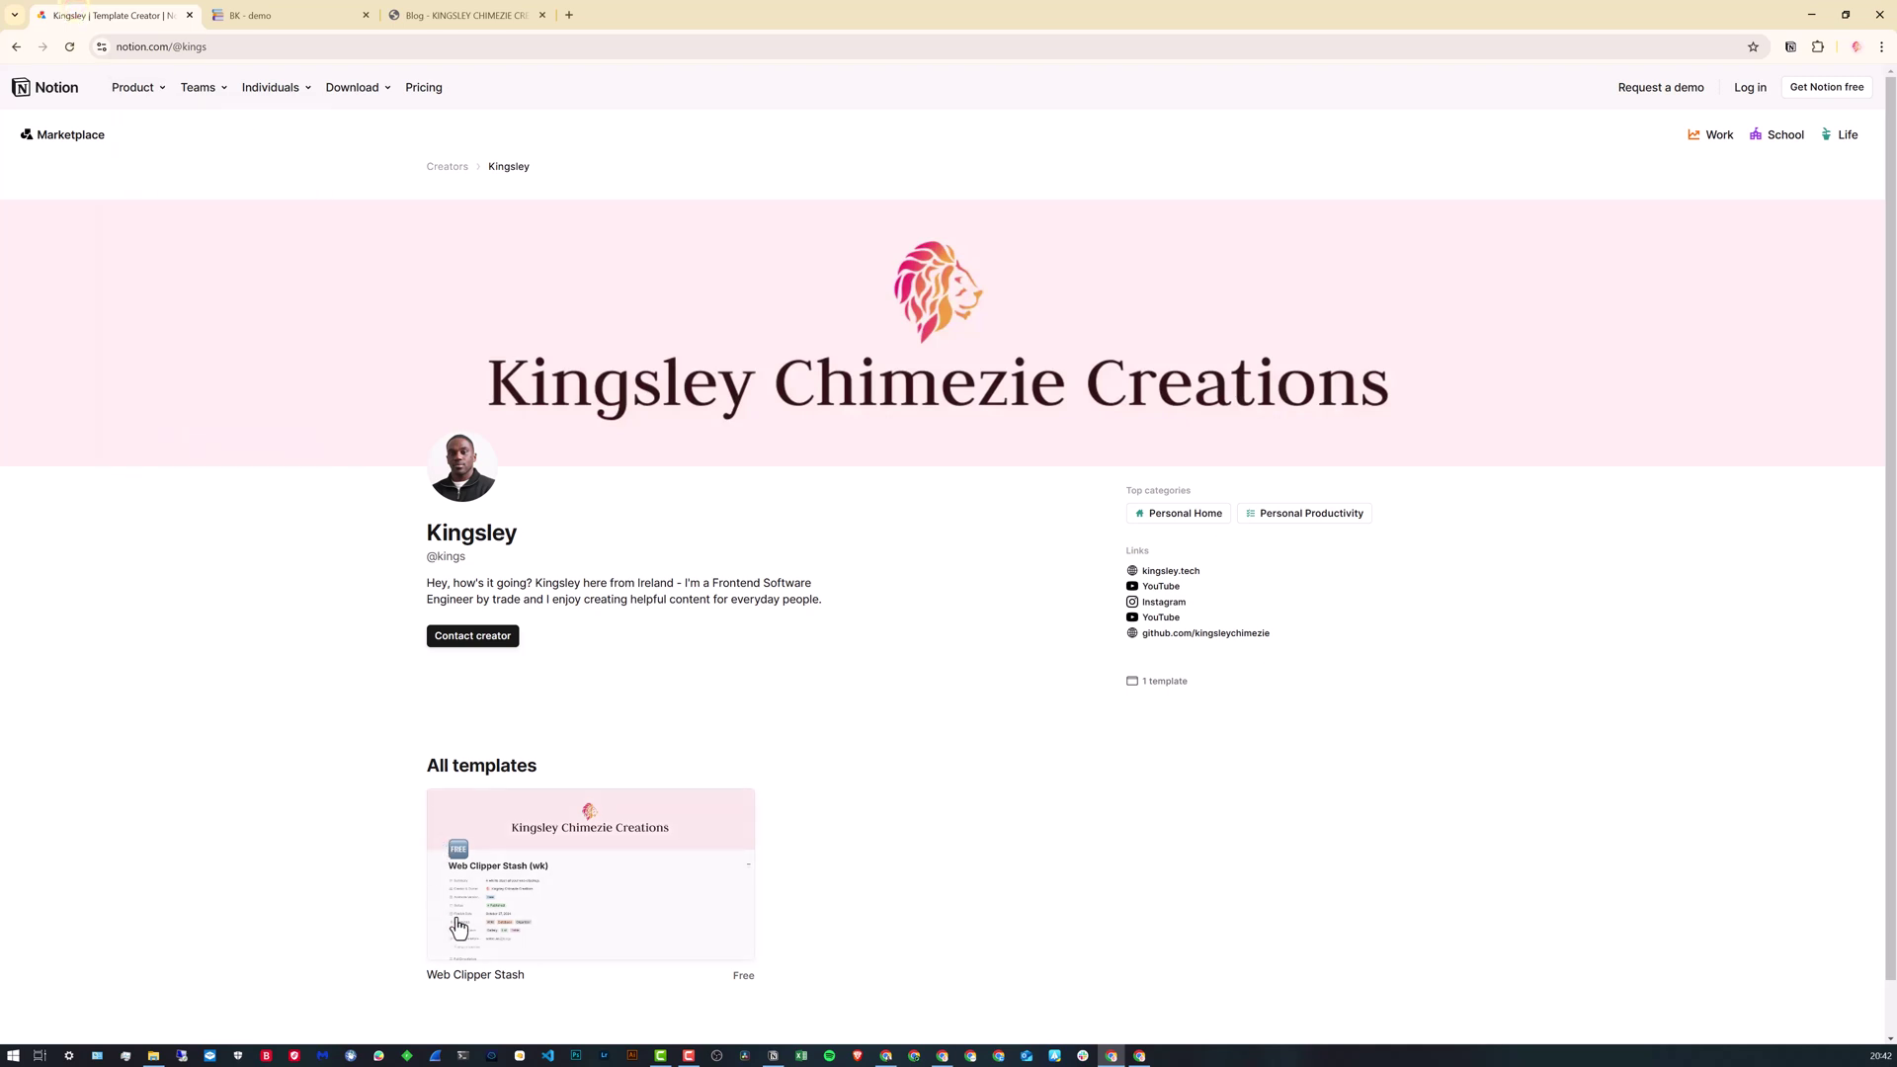
scroll(506, 908, down, 1)
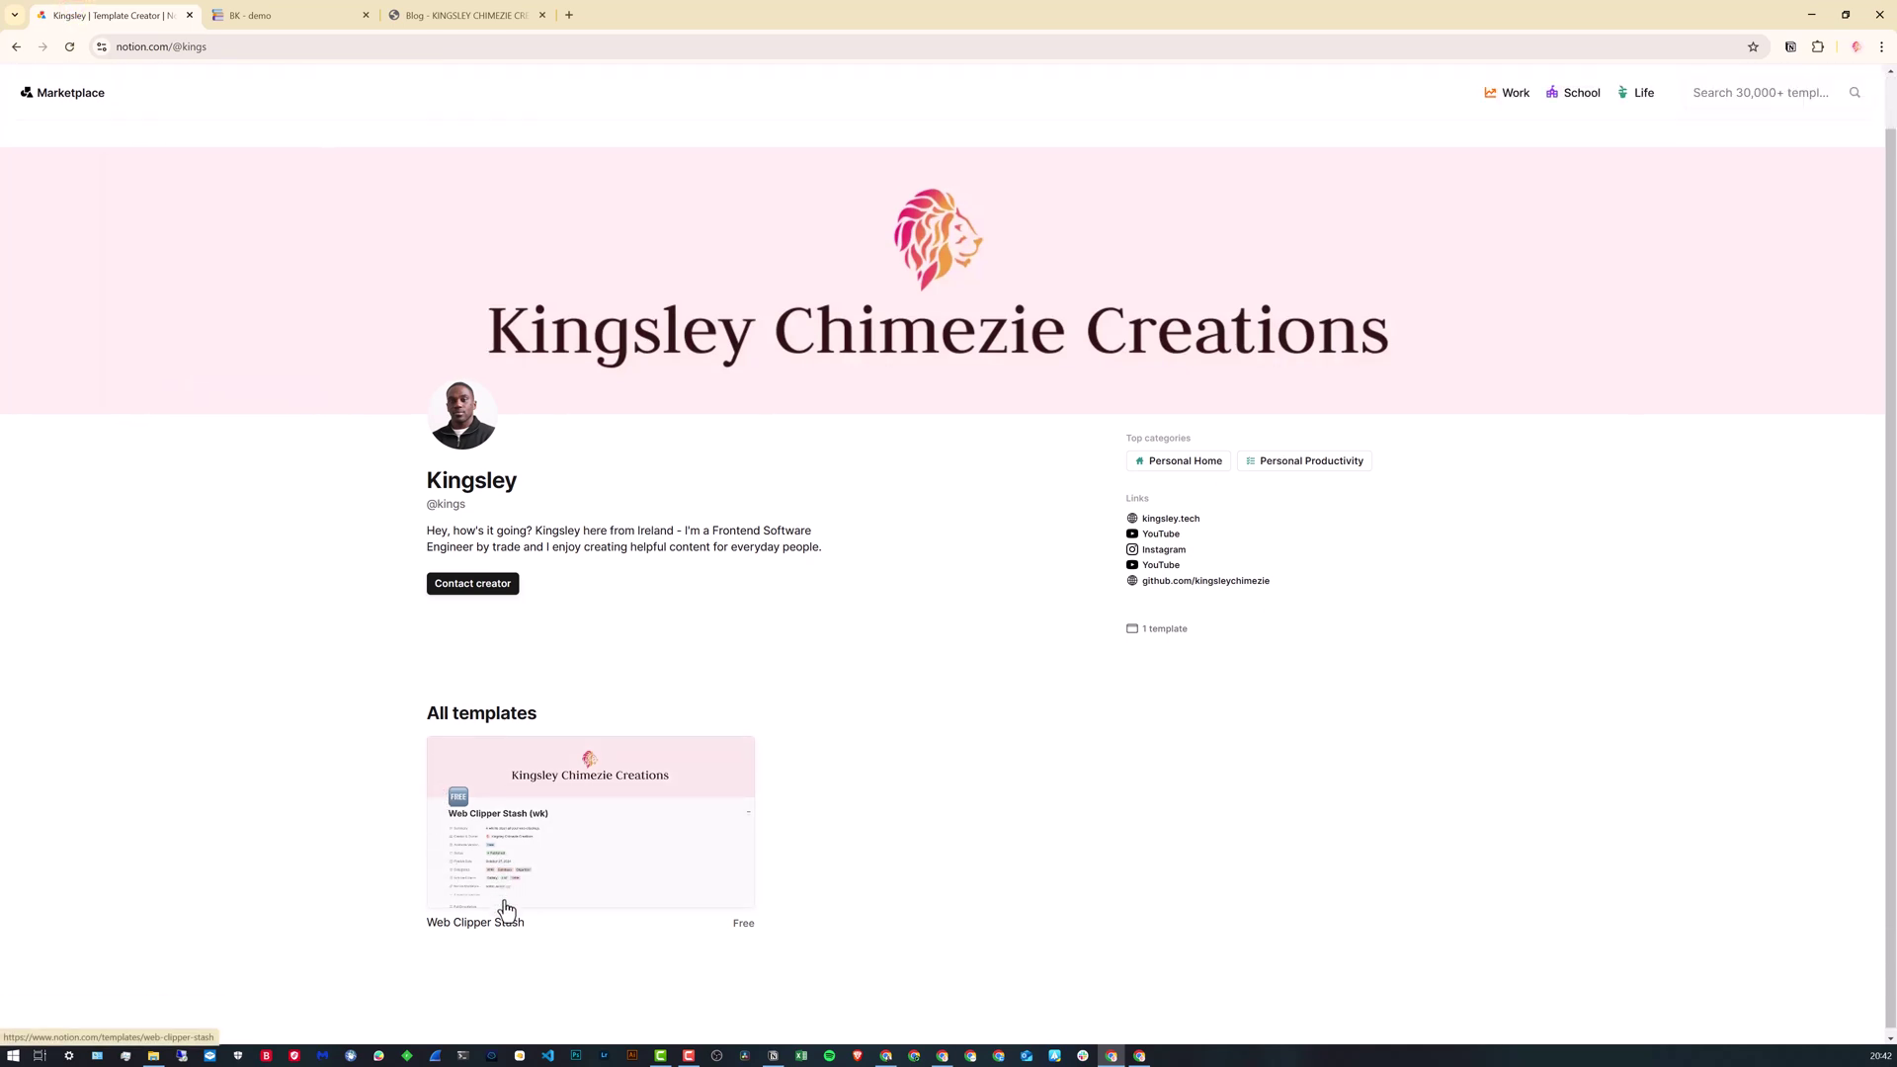
click(515, 838)
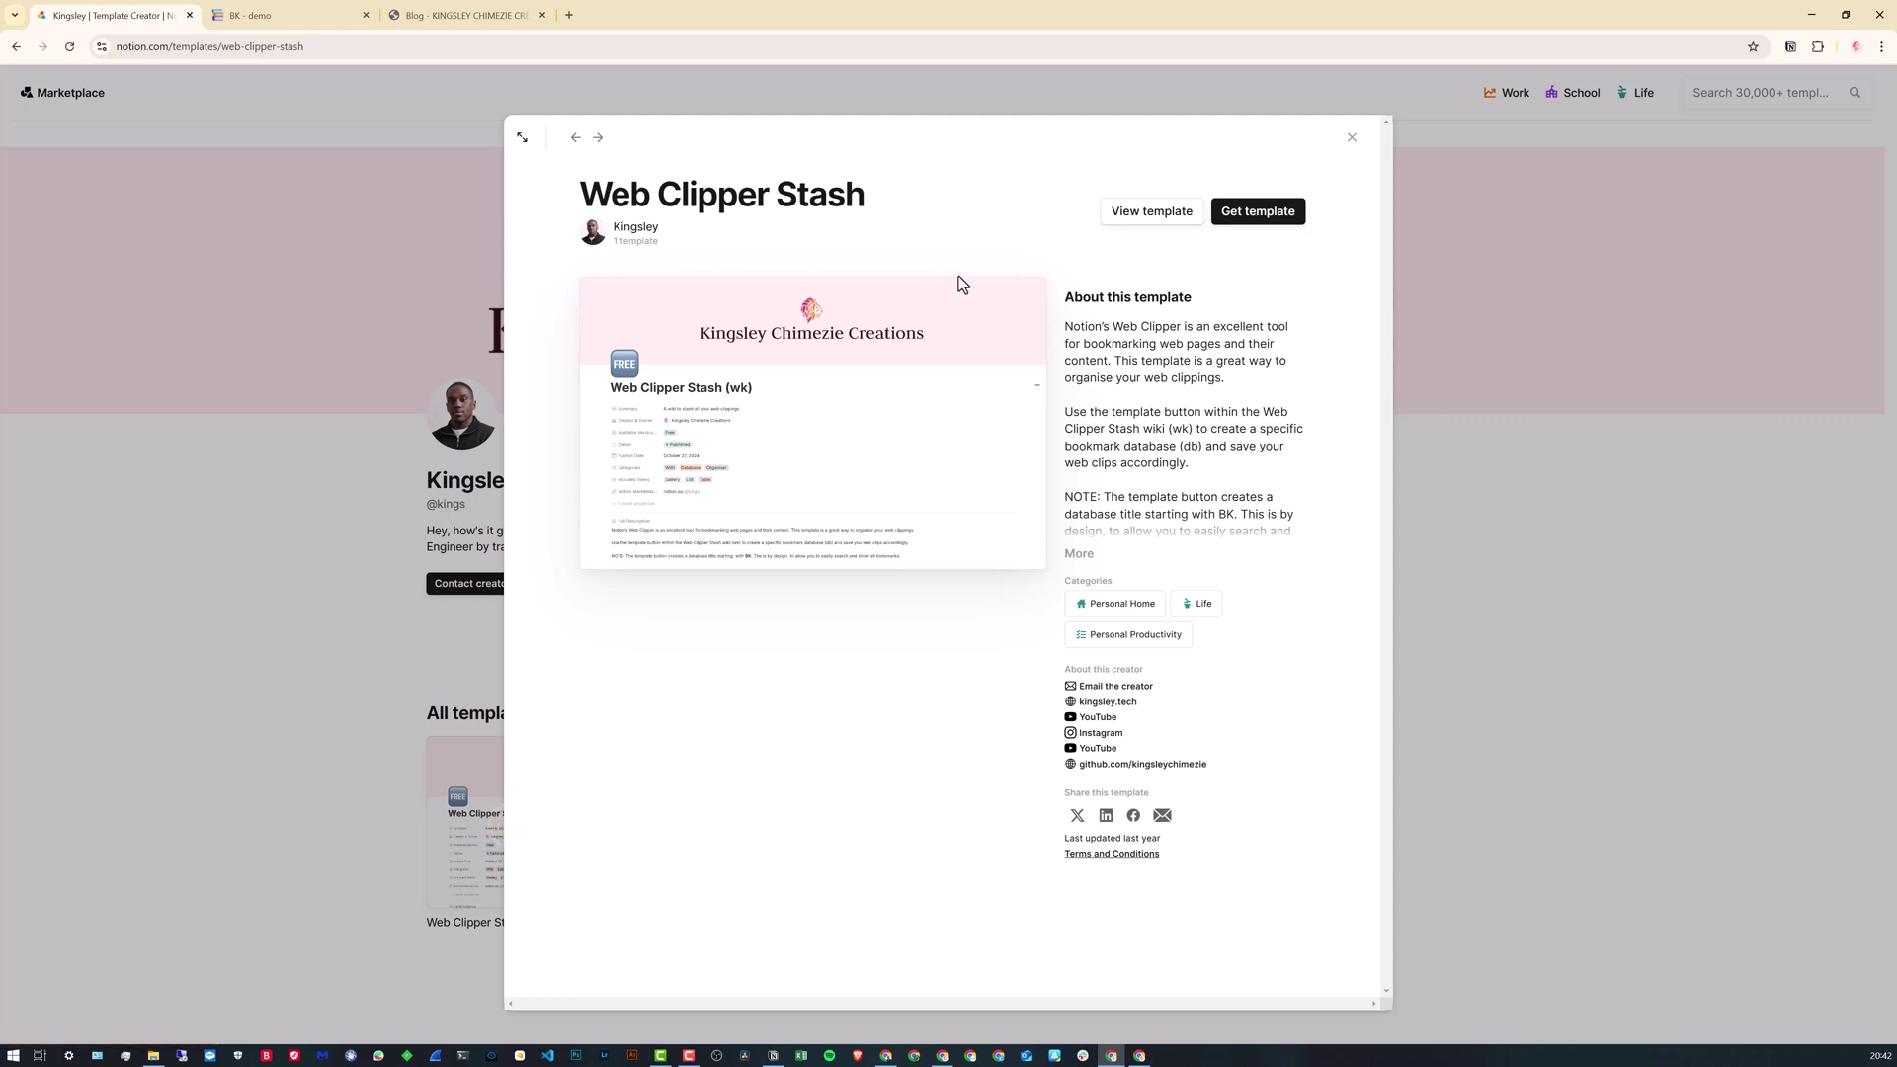